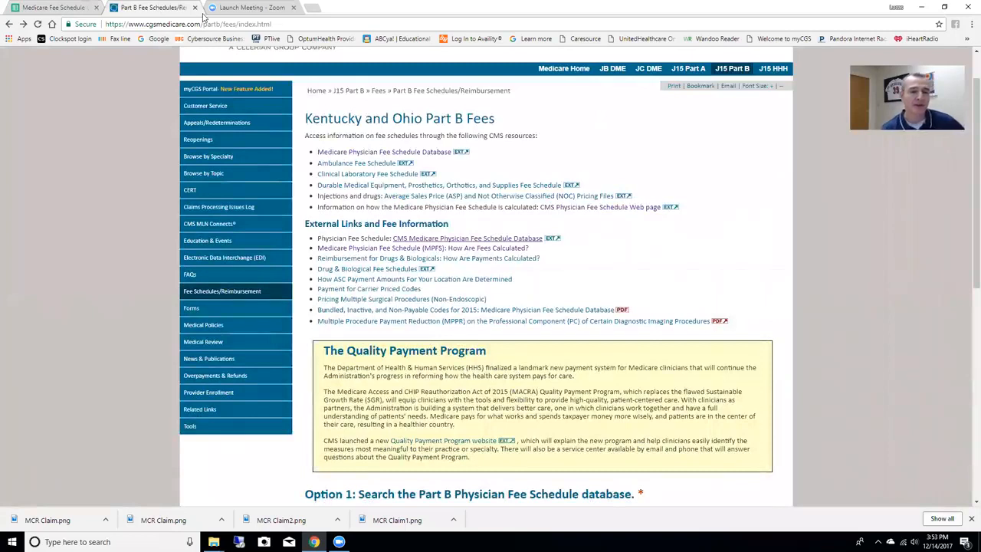
# - Open the Medicare Physician Fee Schedule Database from the Kentucky and Ohio Part B fees page and start a physician fee schedule search
pyautogui.scroll(1, 107, 252)
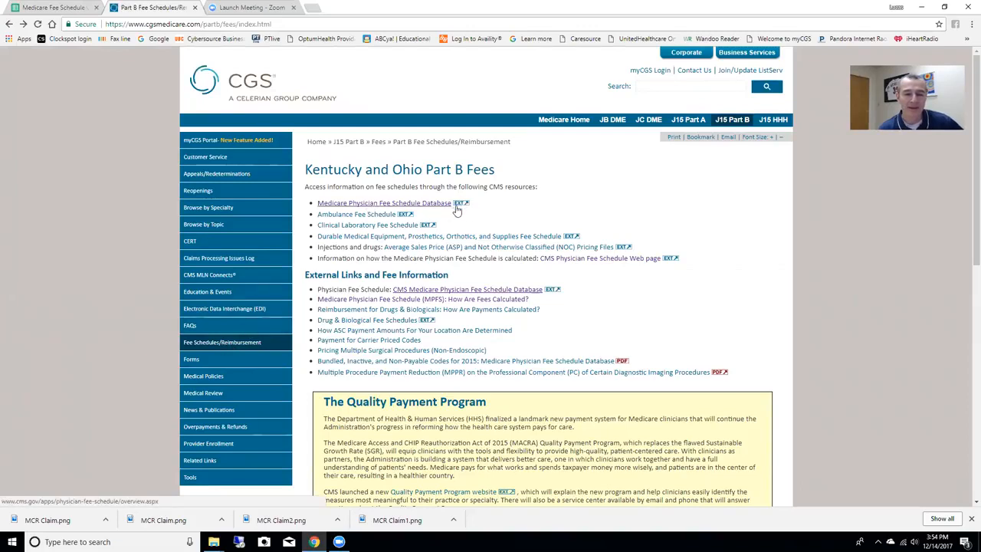
pyautogui.click(424, 205)
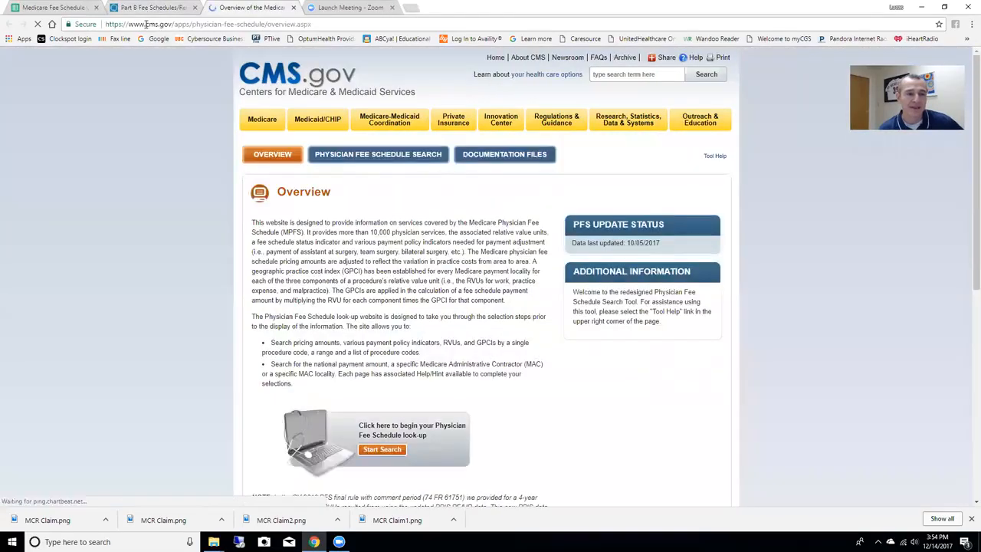
pyautogui.moveTo(146, 25); pyautogui.dragTo(169, 25)
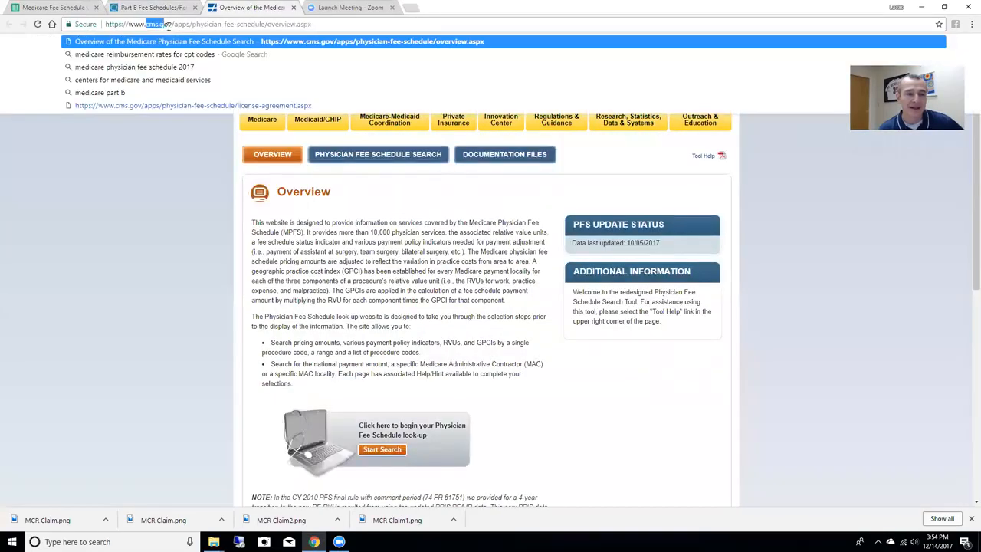
pyautogui.click(456, 300)
pyautogui.click(377, 156)
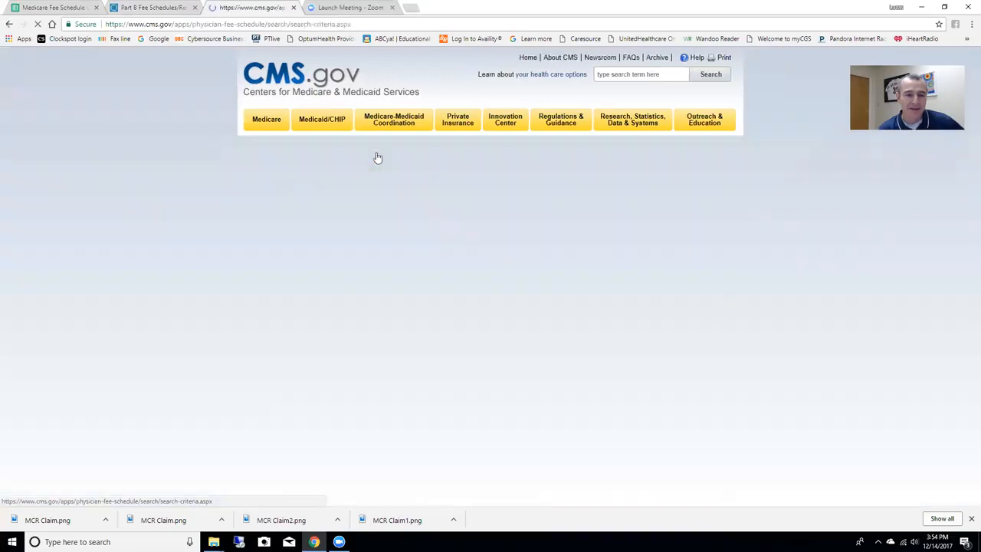
# - Set the search criteria to year 2017, a list of HCPCS codes and a specific MAC
pyautogui.click(288, 301)
pyautogui.click(288, 302)
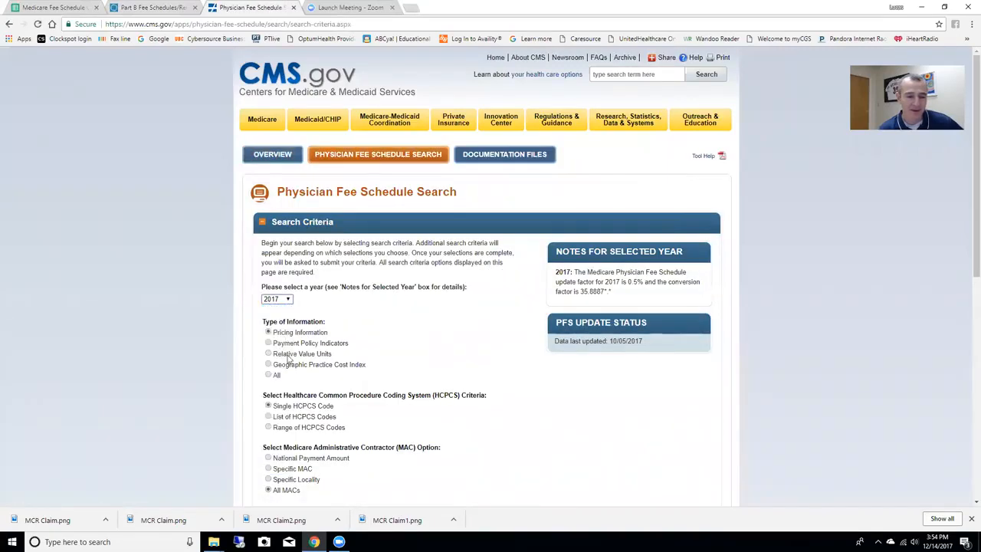
pyautogui.click(267, 417)
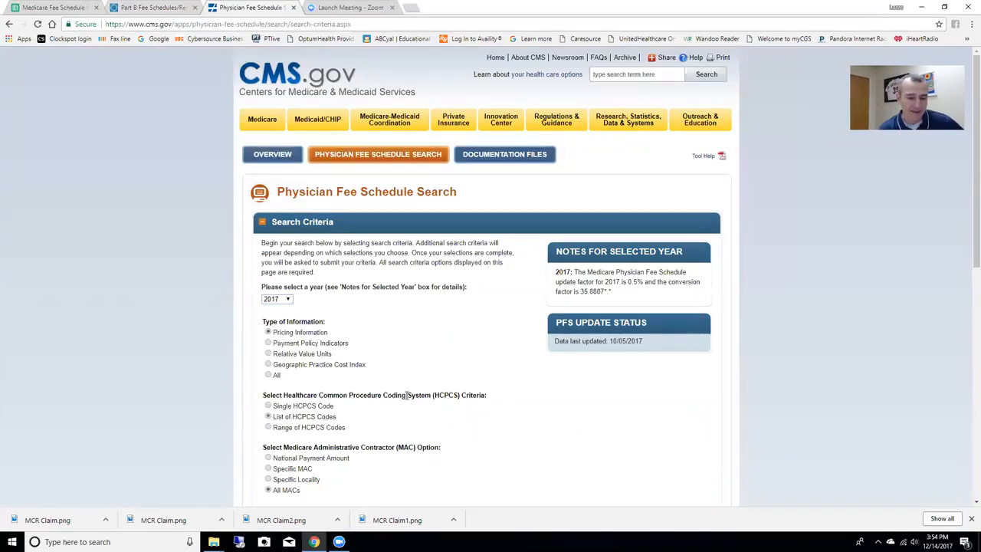
pyautogui.scroll(-2, 578, 353)
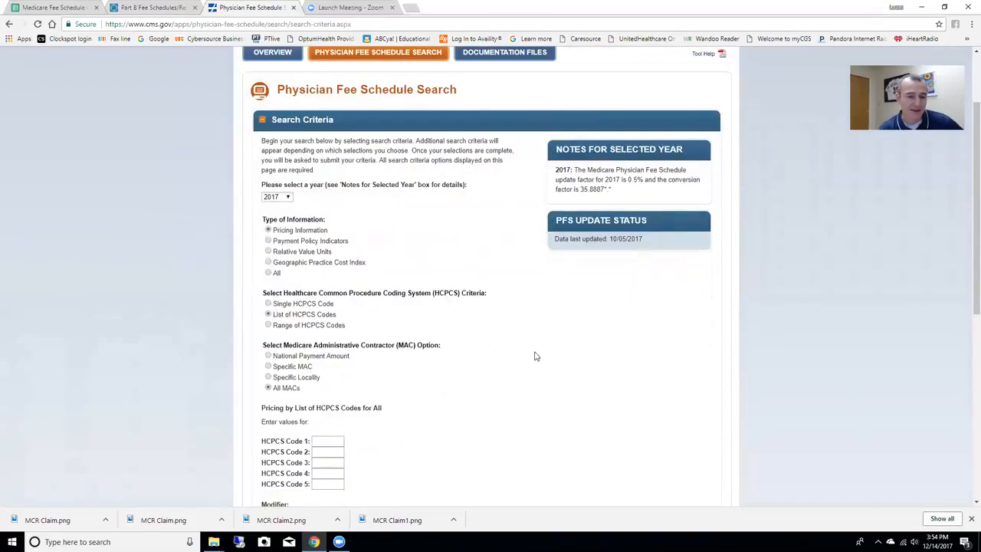
pyautogui.click(268, 367)
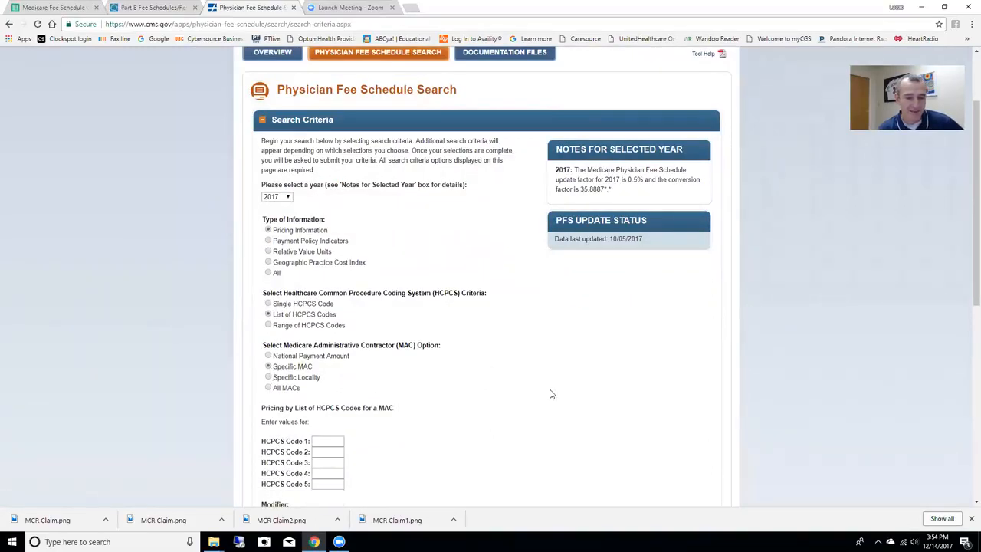
# - Enter the five HCPCS codes 97162, 97110, 97140, 97112 and 97530 in order
pyautogui.scroll(-1, 549, 394)
pyautogui.scroll(-1, 549, 394)
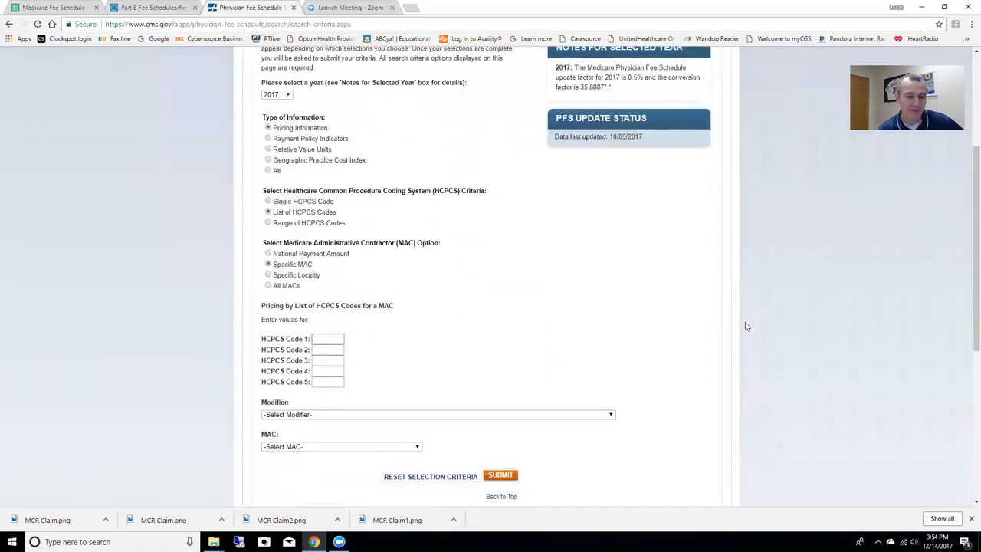
pyautogui.write('97162')
pyautogui.press('Tab')
pyautogui.write('97110')
pyautogui.press('Tab')
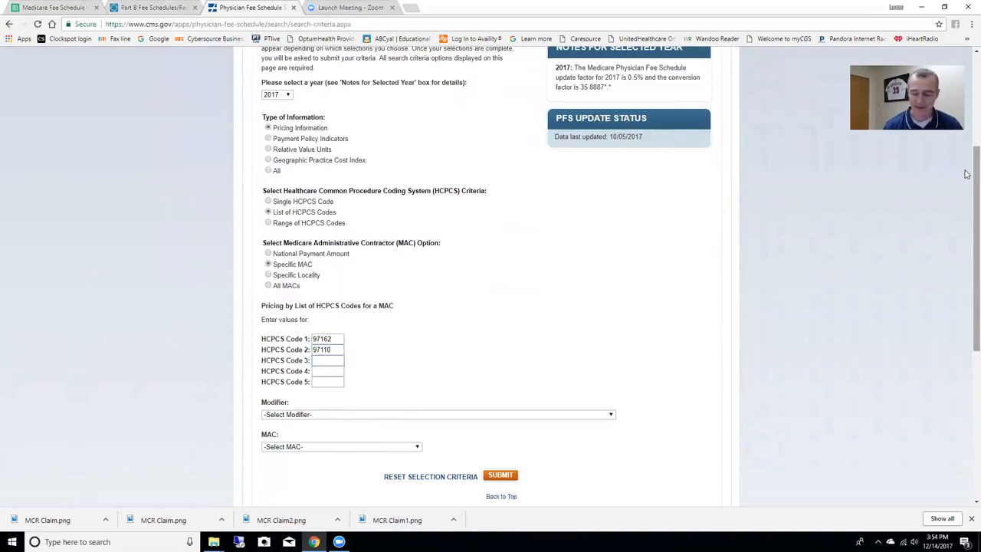
pyautogui.write('97140')
pyautogui.press('Tab')
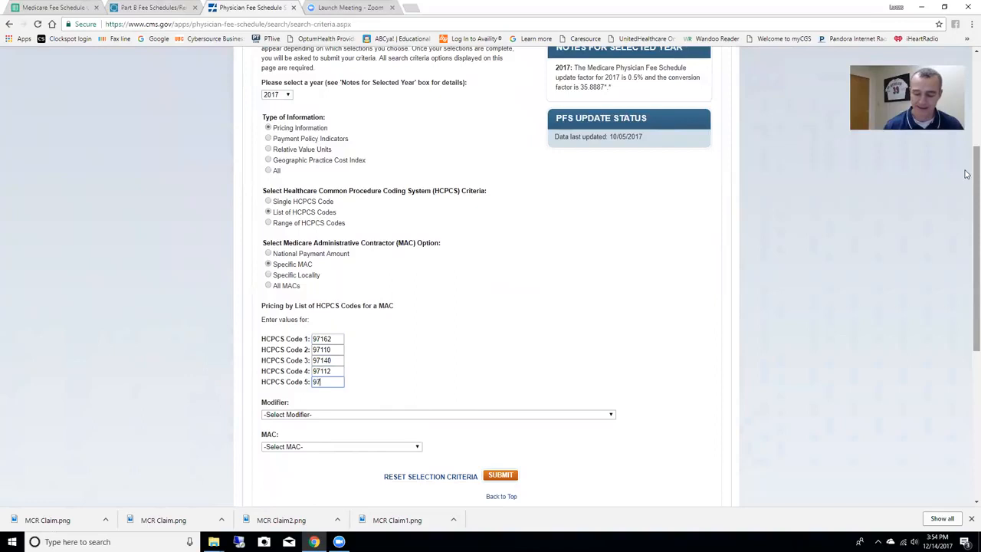
pyautogui.press('Tab')
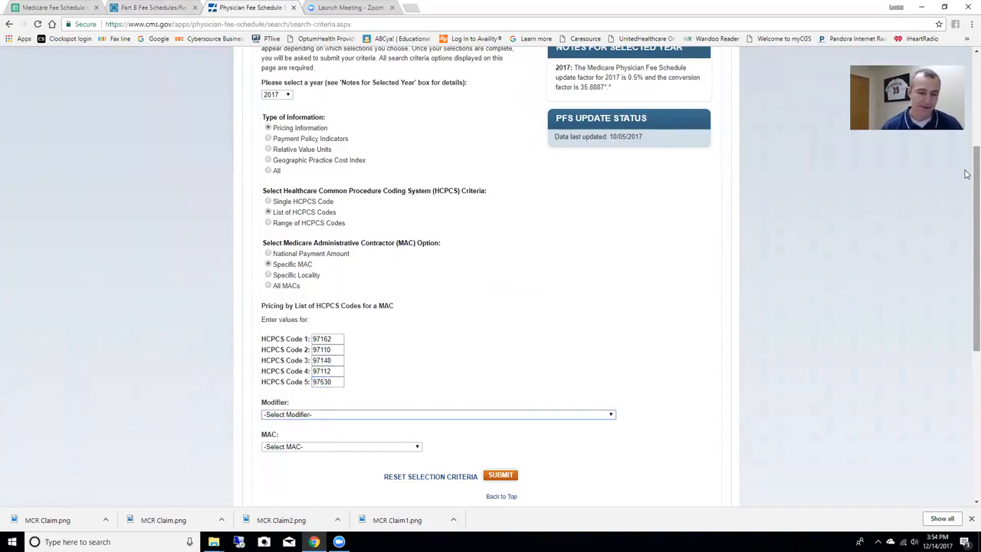
# - Choose All Modifiers and the MAC 15202 OHIO, then submit the search and show the pricing table
pyautogui.click(288, 414)
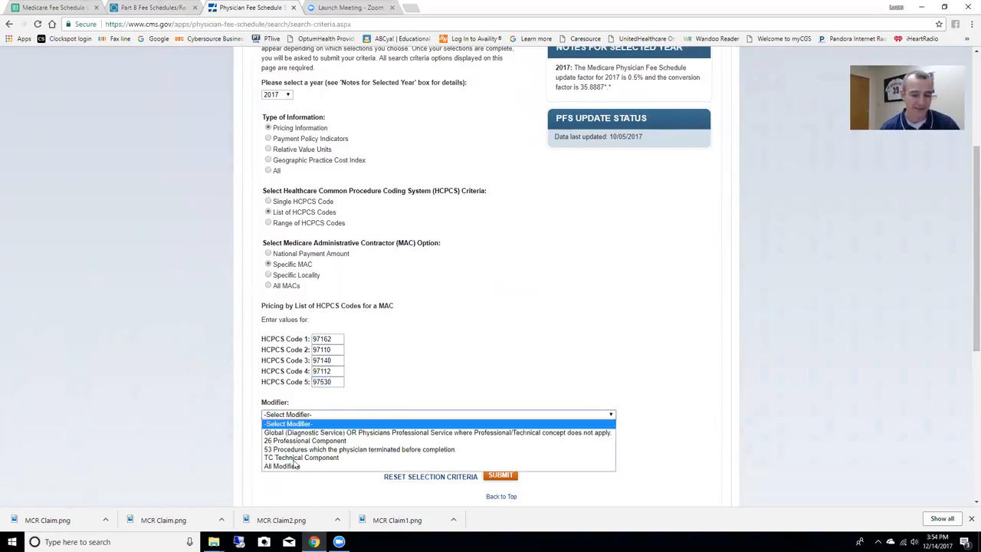
pyautogui.click(295, 466)
pyautogui.click(322, 448)
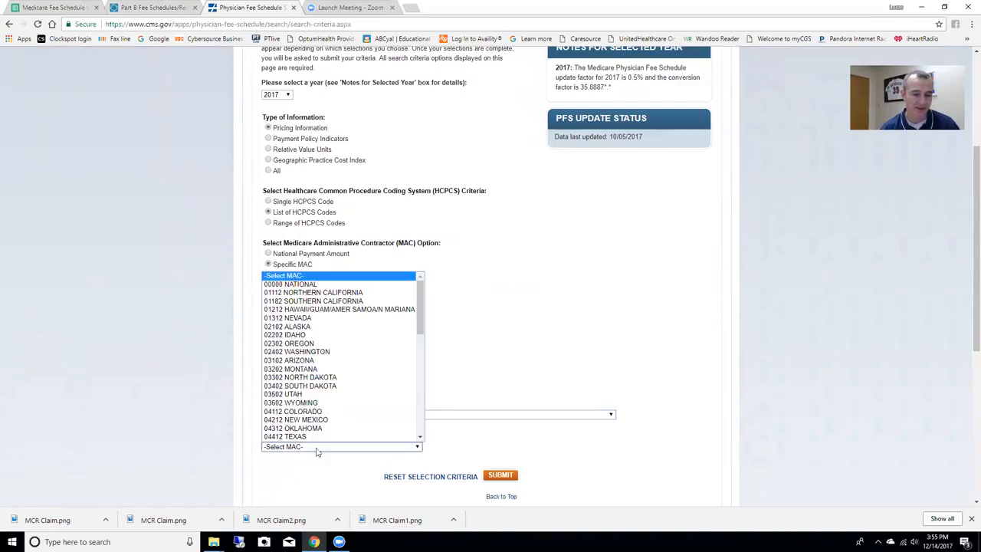
pyautogui.moveTo(423, 315); pyautogui.dragTo(422, 423)
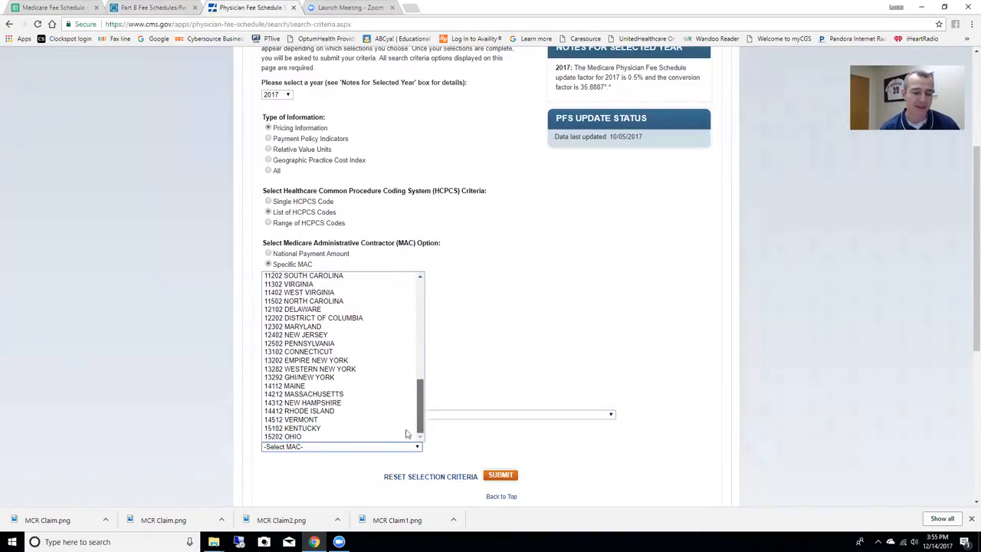
pyautogui.click(313, 437)
pyautogui.click(503, 477)
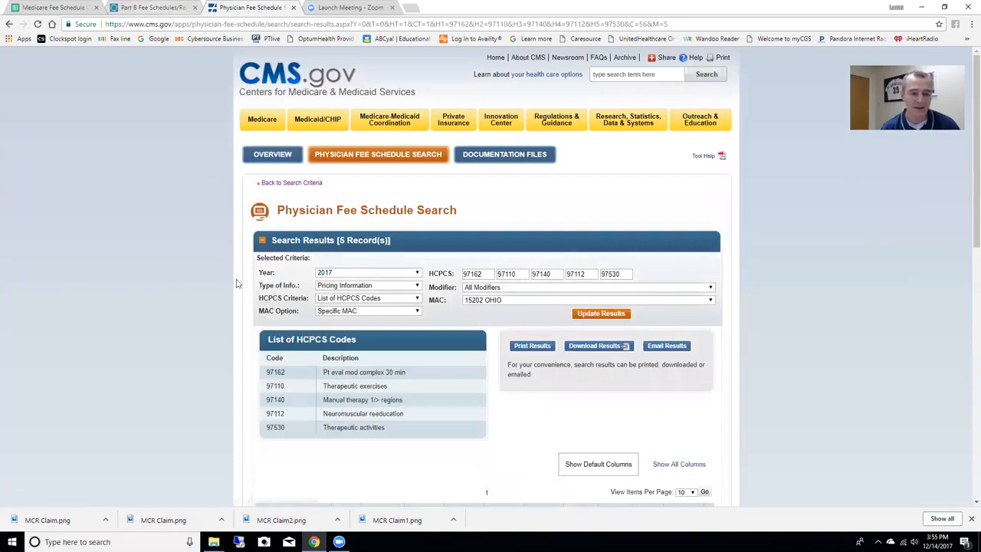
pyautogui.scroll(-4, 148, 321)
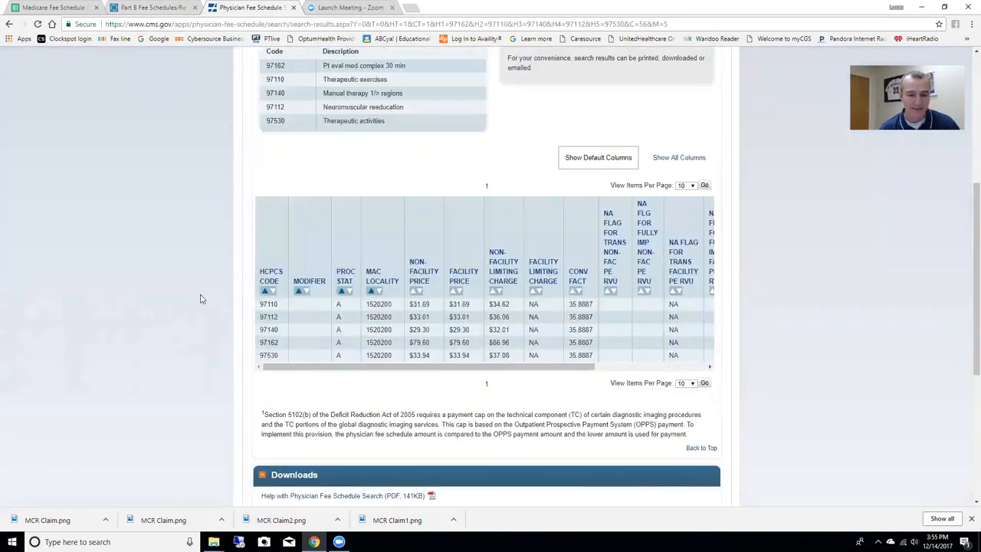
# - Look up code 97162 for Ohio in 2017 in the CGS Part B Physician Fee Schedule database
pyautogui.click(153, 9)
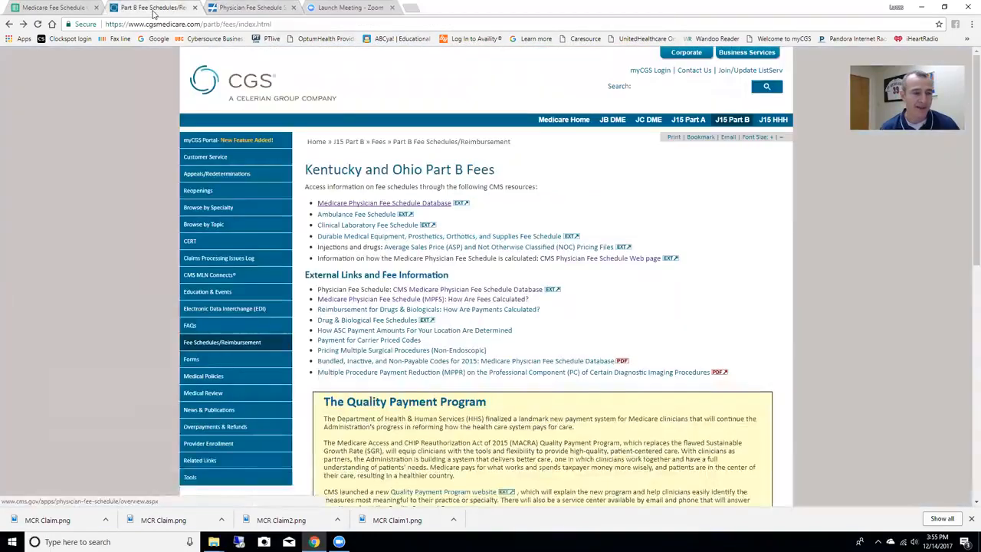
pyautogui.scroll(-1, 450, 400)
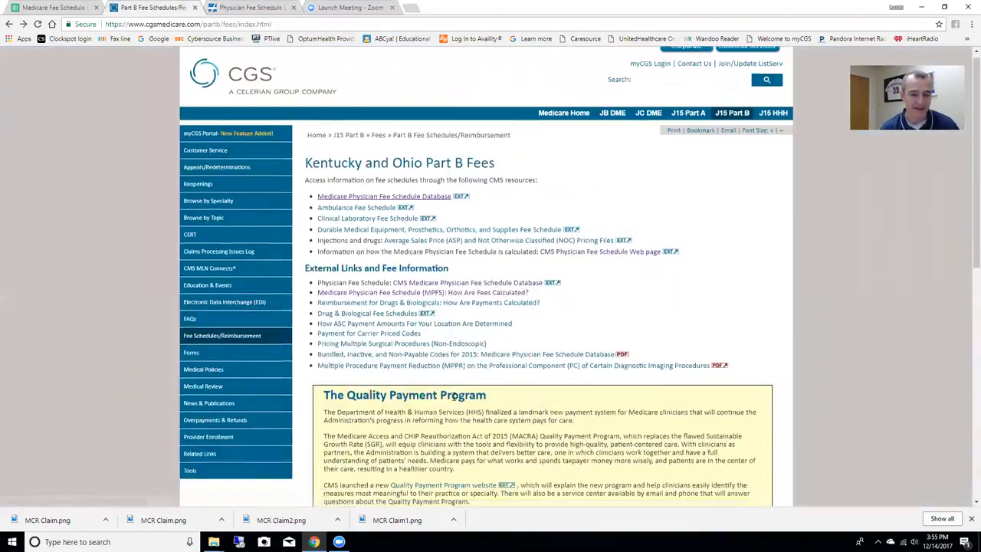
pyautogui.scroll(-3, 453, 397)
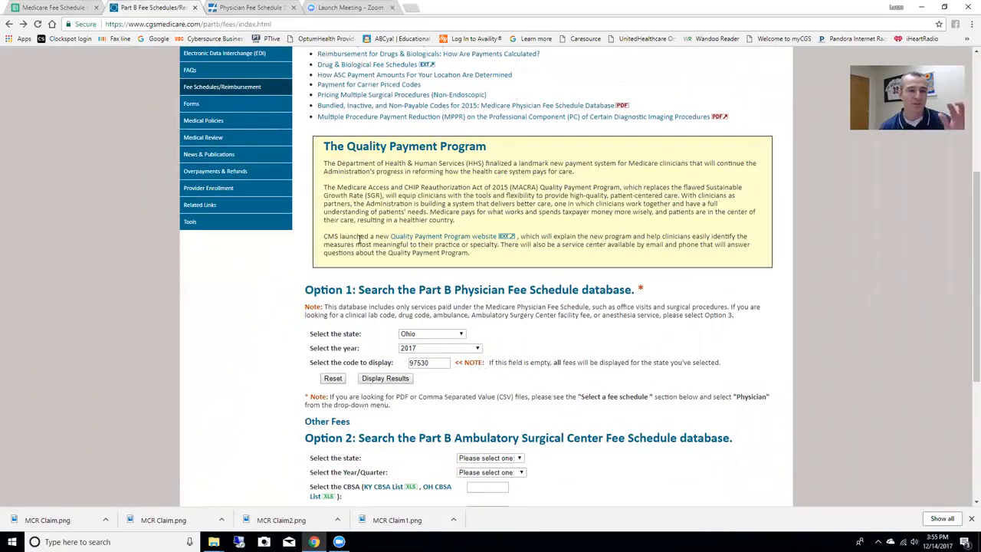
pyautogui.moveTo(144, 24); pyautogui.dragTo(157, 25)
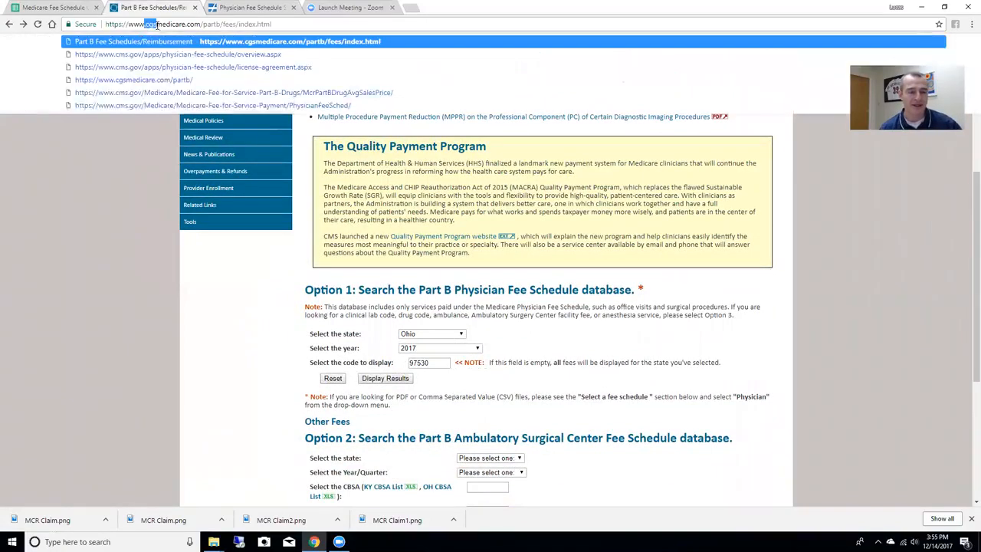
pyautogui.click(558, 263)
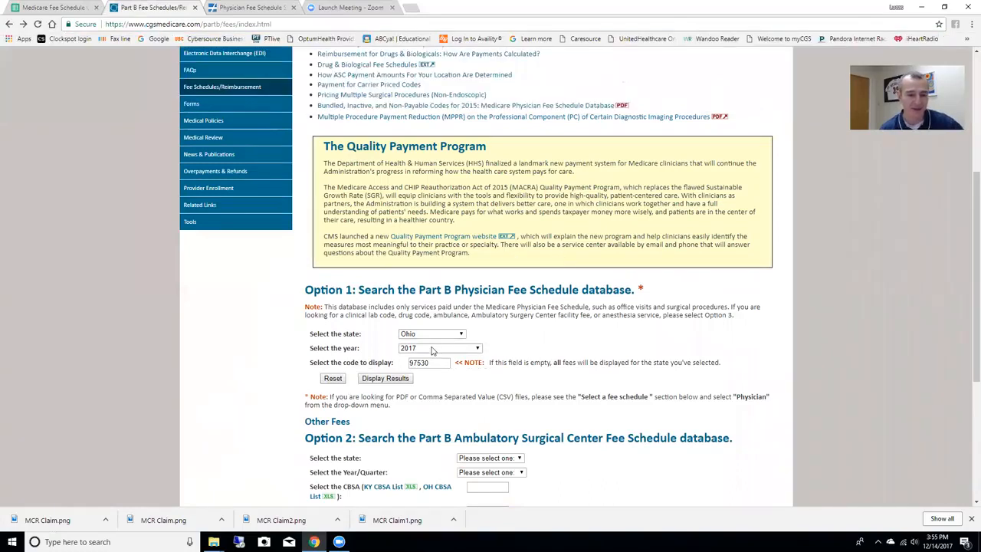
pyautogui.doubleClick(429, 366)
pyautogui.write('9716')
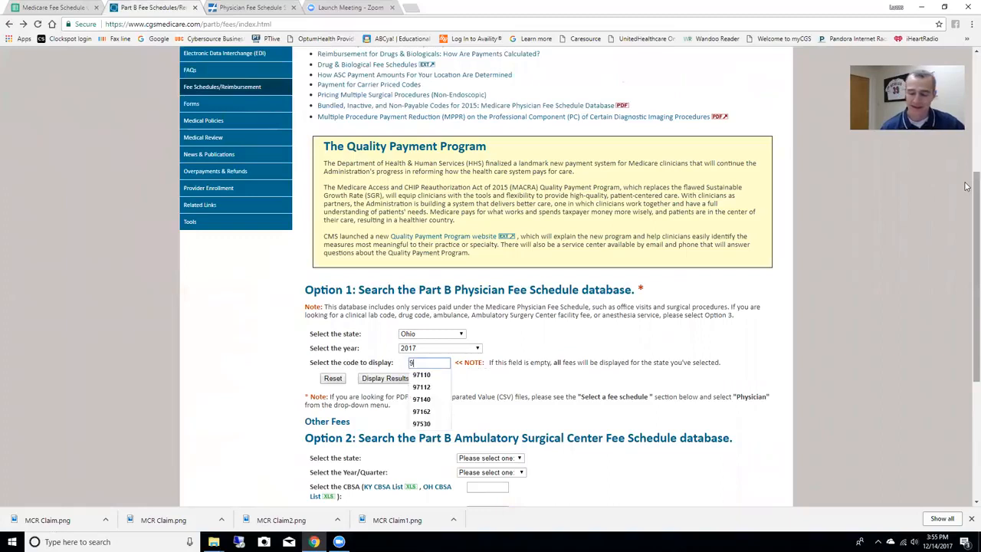
pyautogui.write('2')
pyautogui.click(386, 378)
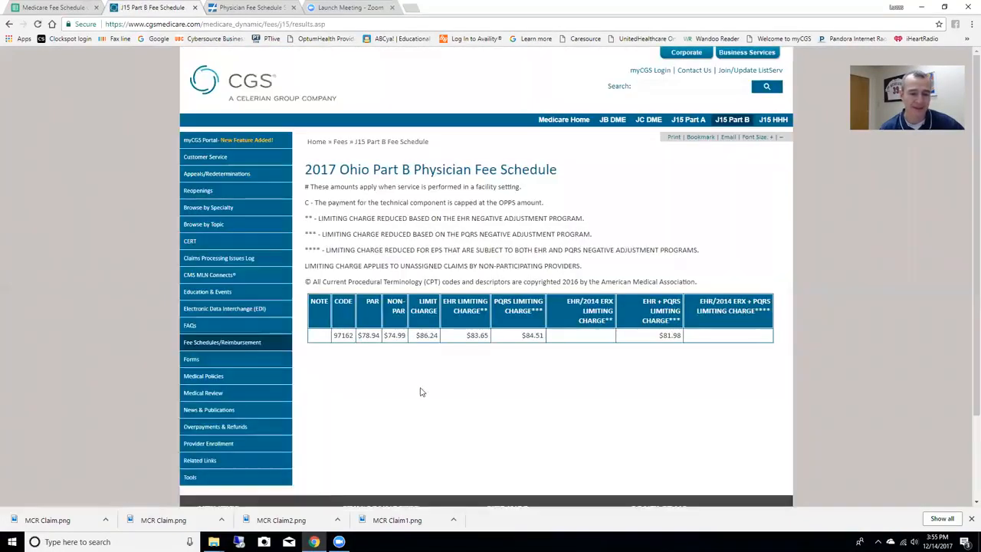
# - Compare the PAR amount for 97162 in the CGS results with its non-facility price in the CMS results
pyautogui.moveTo(358, 335); pyautogui.dragTo(385, 338)
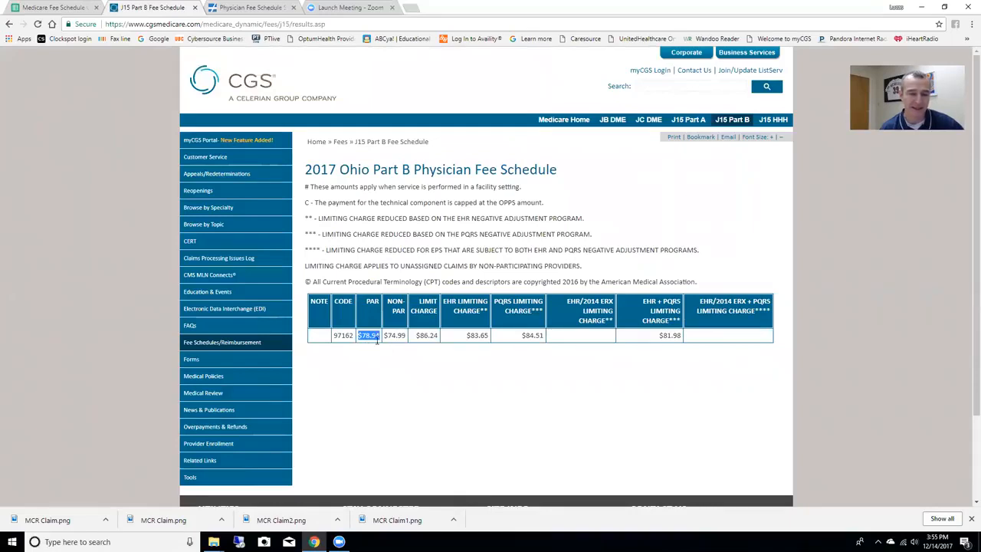
pyautogui.click(284, 6)
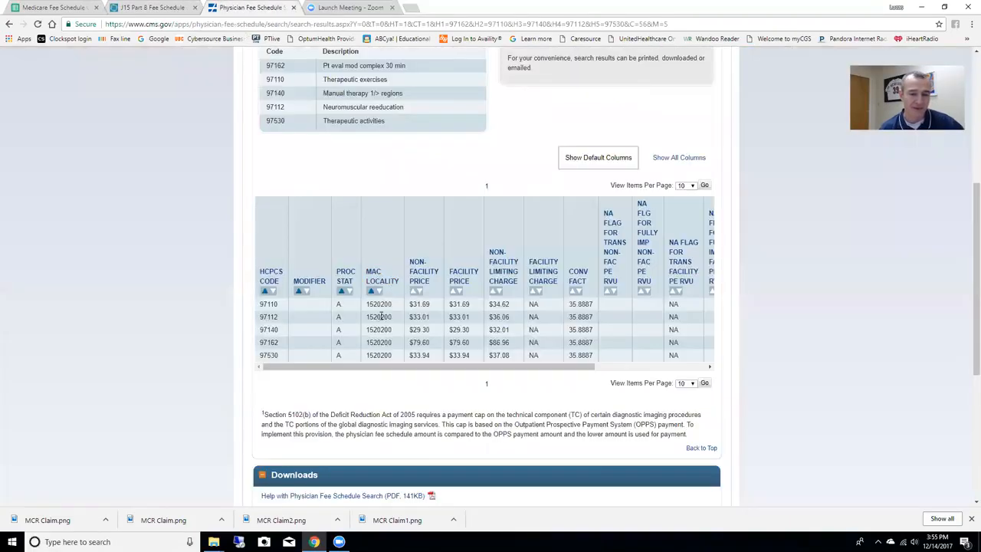
pyautogui.doubleClick(426, 343)
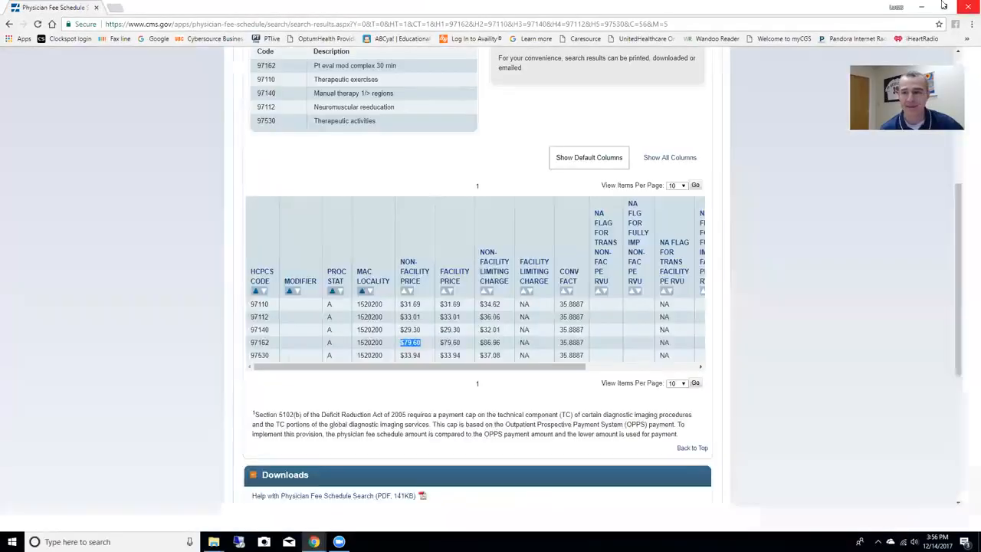
# - Place the CMS results tab beside the spreadsheet tab and enter $79.60 as the allowed amount for 97162 in cell B2
pyautogui.click(946, 8)
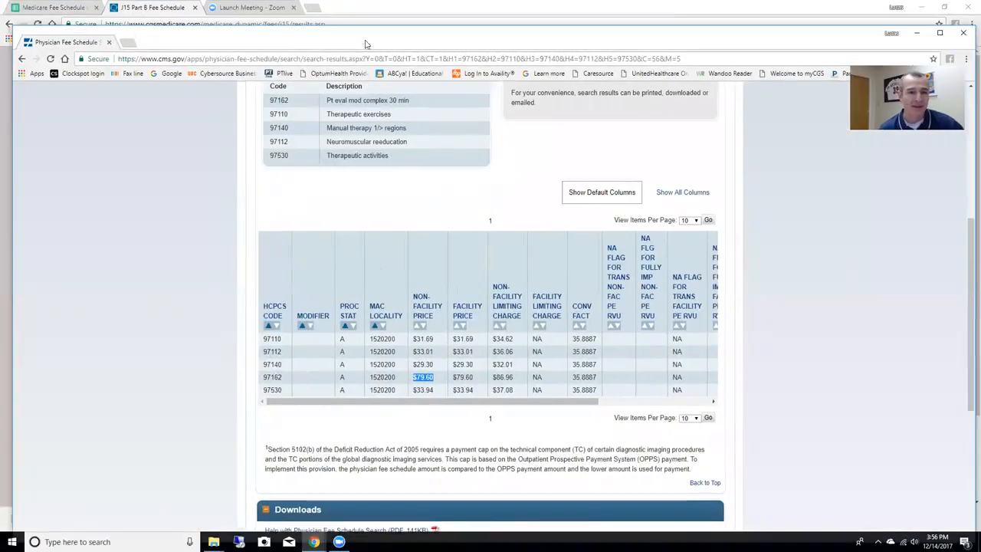
pyautogui.moveTo(88, 43); pyautogui.dragTo(163, 11)
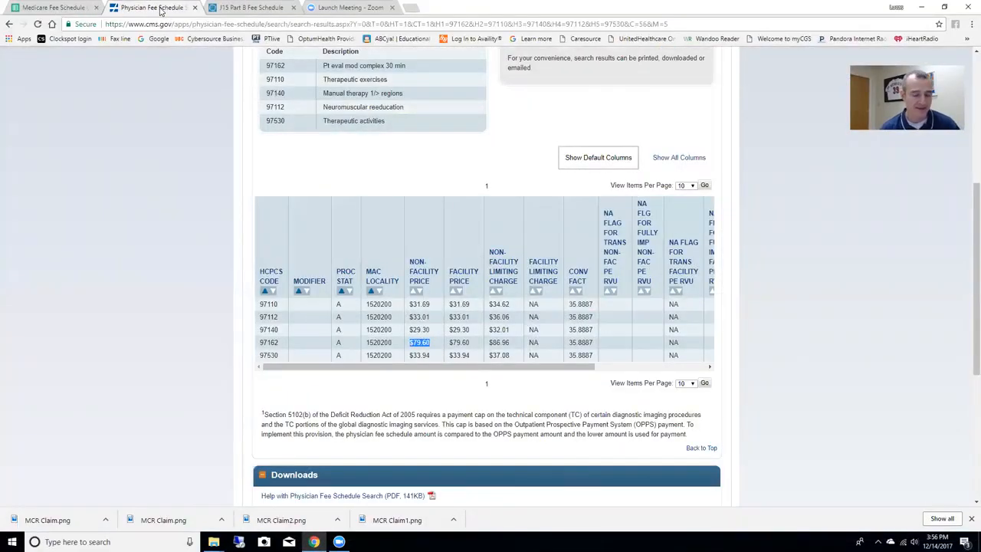
pyautogui.click(71, 7)
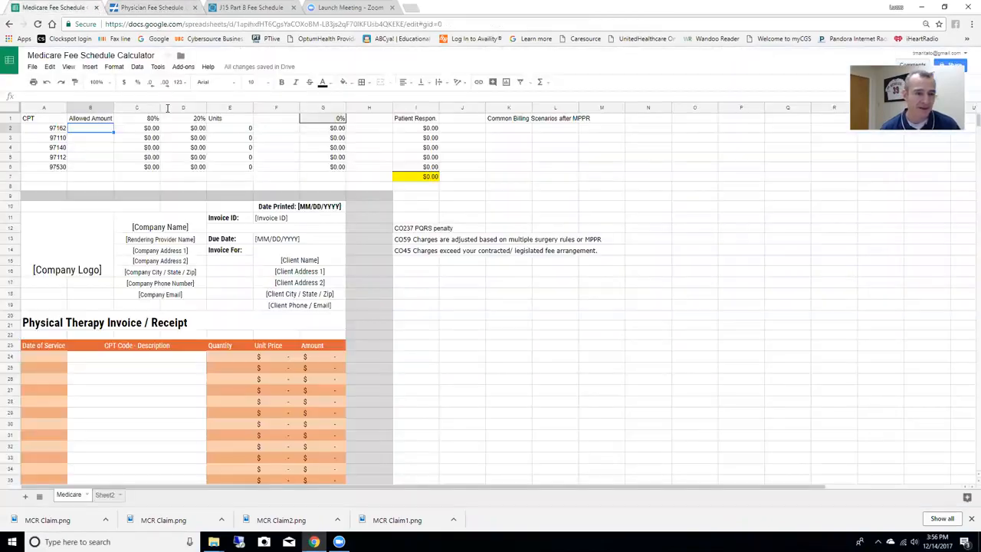
pyautogui.write('79.6')
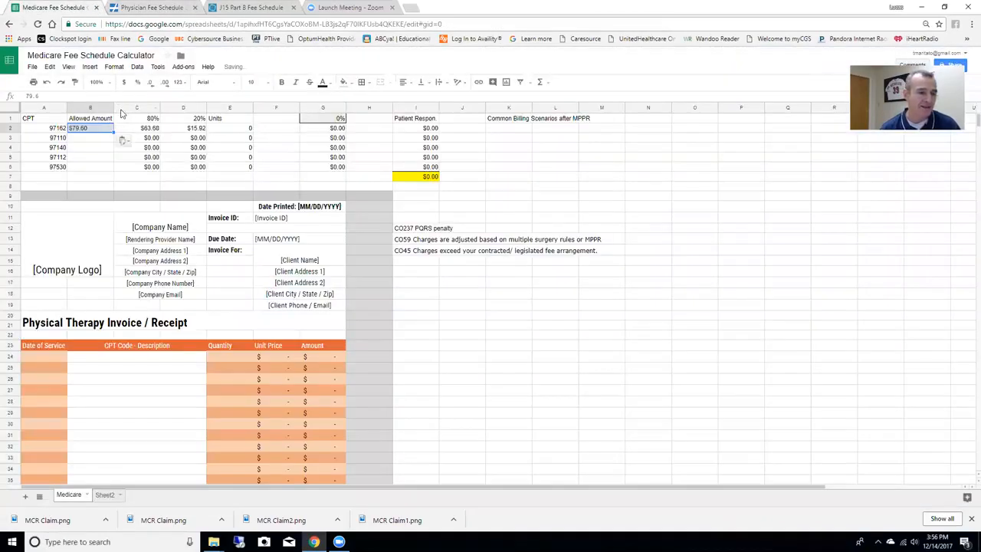
# - Copy the non-facility price $31.69 for 97110 from the CMS results into cell B3 of the fee calculator spreadsheet
pyautogui.click(153, 8)
pyautogui.click(253, 8)
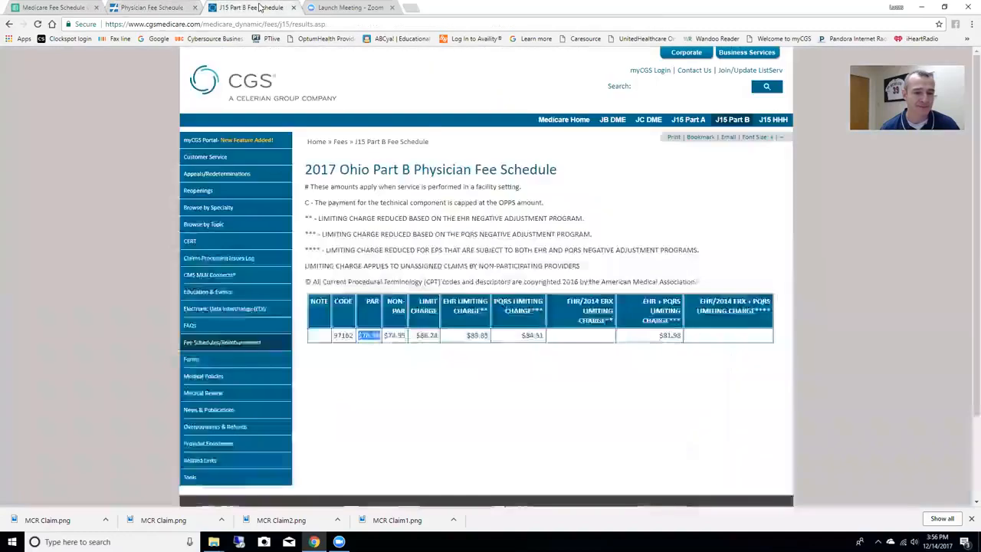
pyautogui.click(165, 8)
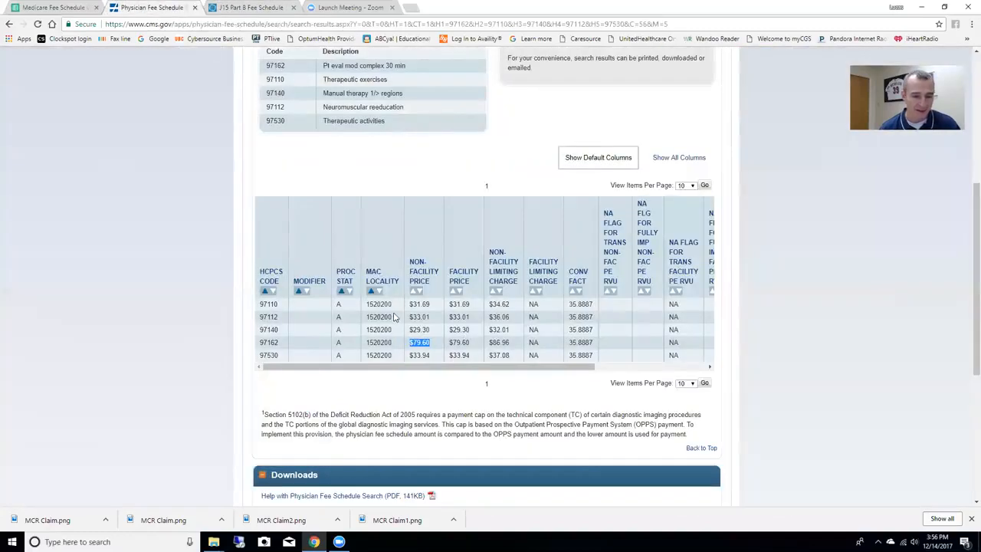
pyautogui.moveTo(408, 304); pyautogui.dragTo(436, 307)
pyautogui.hotkey('ctrl', 'c')
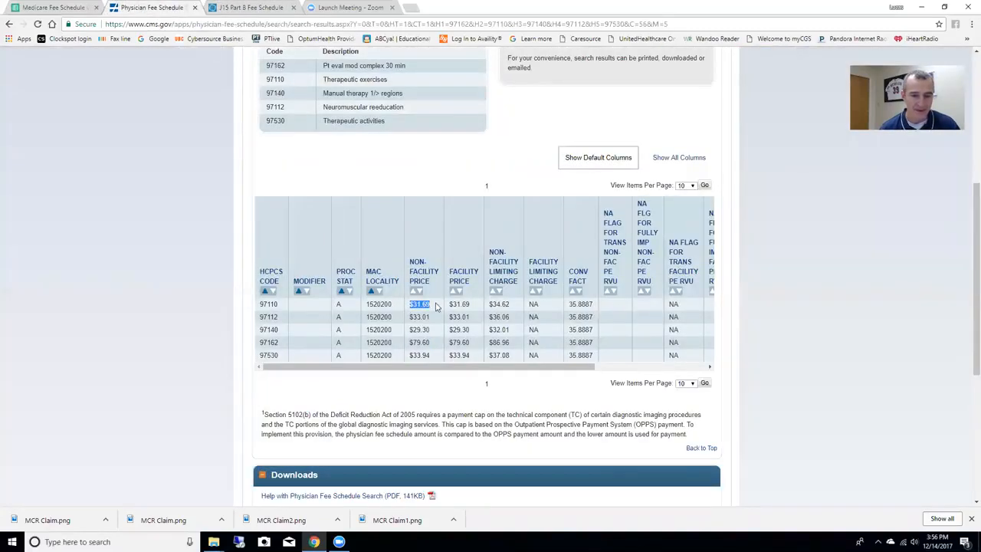
pyautogui.click(60, 8)
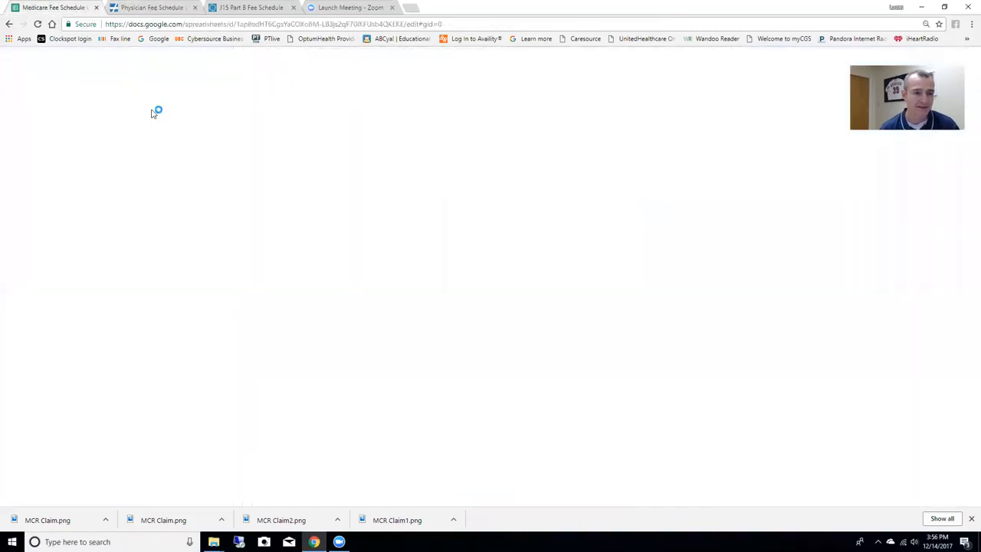
pyautogui.click(97, 137)
pyautogui.hotkey('ctrl', 'v')
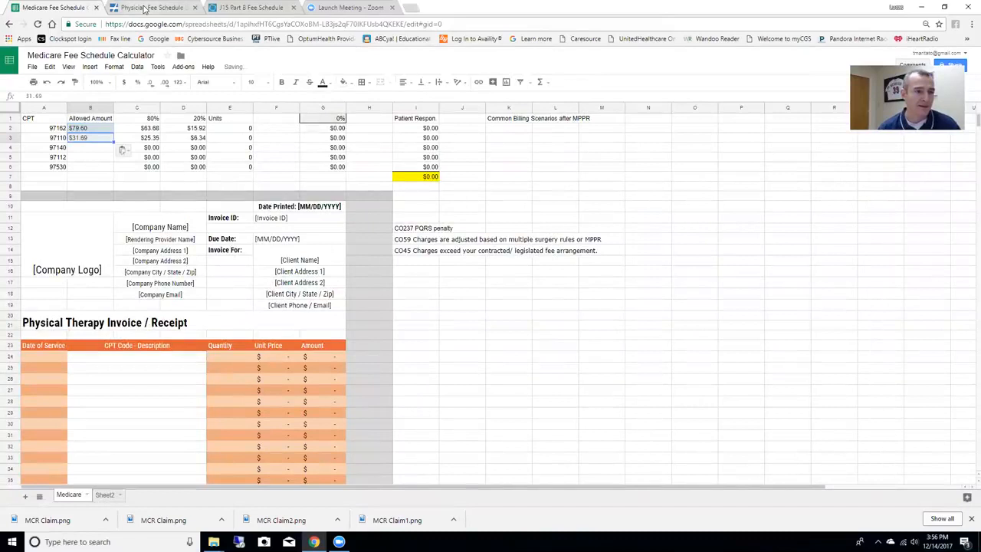
# - Copy the non-facility price $29.30 for 97140 from the CMS results and return to the spreadsheet
pyautogui.click(144, 7)
pyautogui.moveTo(409, 330); pyautogui.dragTo(431, 332)
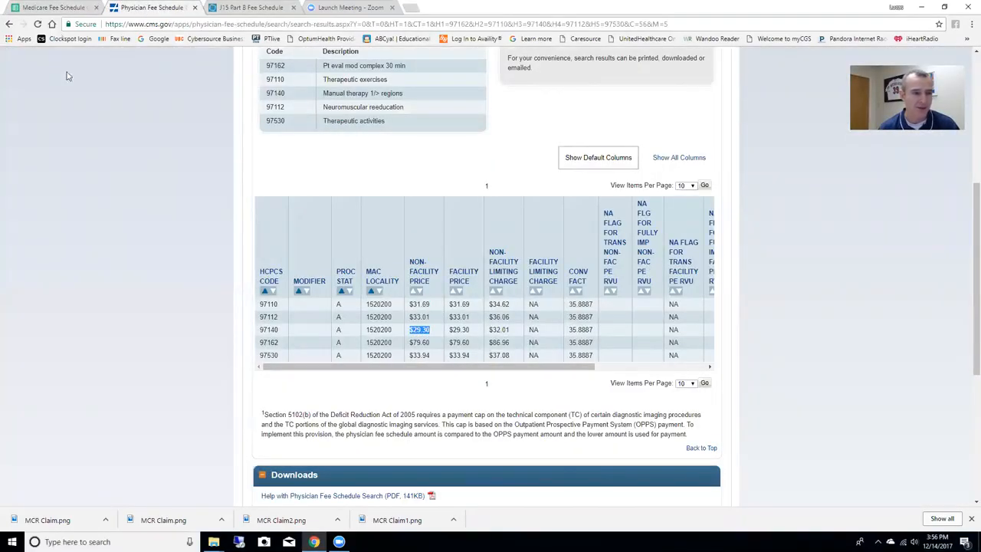
pyautogui.click(54, 6)
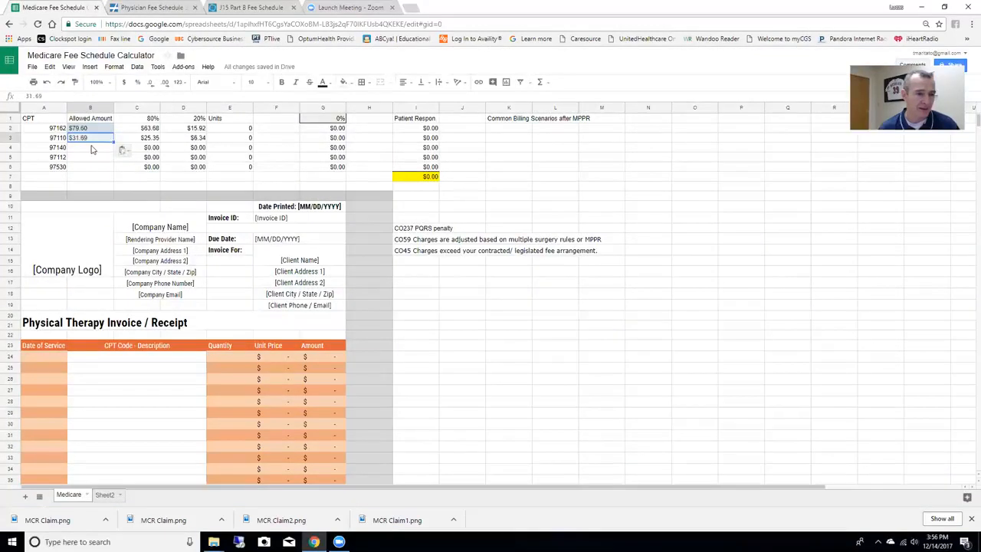
# - Examine the 80% column and the formulas behind the 80% and 20% amounts for 97140 in cells C4 and D4
pyautogui.click(150, 147)
pyautogui.moveTo(151, 122); pyautogui.dragTo(147, 166)
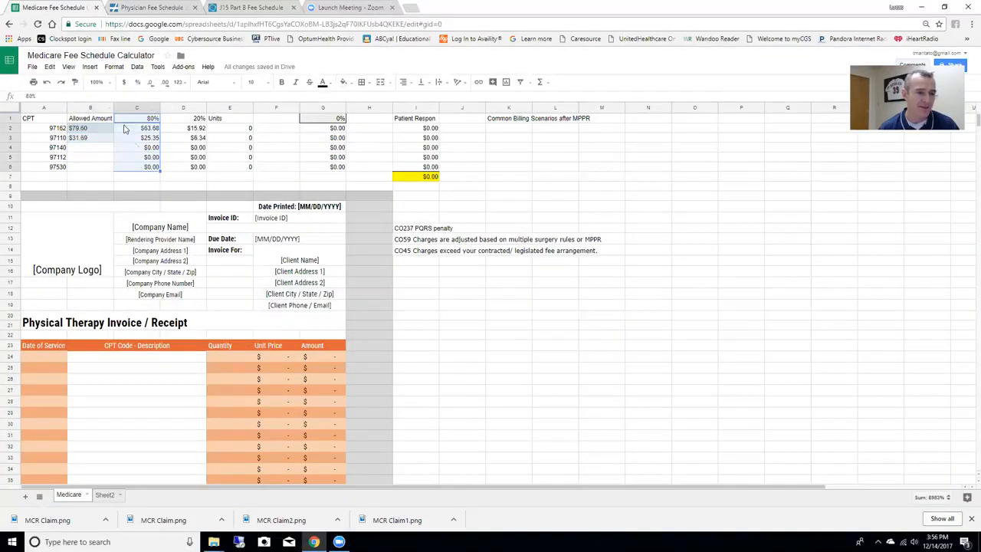
pyautogui.click(144, 150)
pyautogui.moveTo(47, 96); pyautogui.dragTo(23, 97)
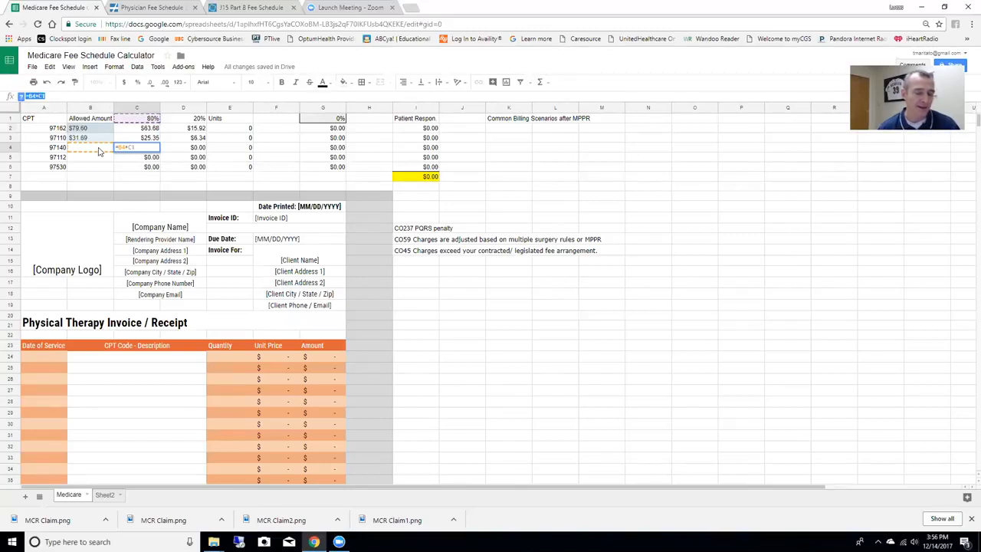
pyautogui.press('Escape')
pyautogui.click(199, 148)
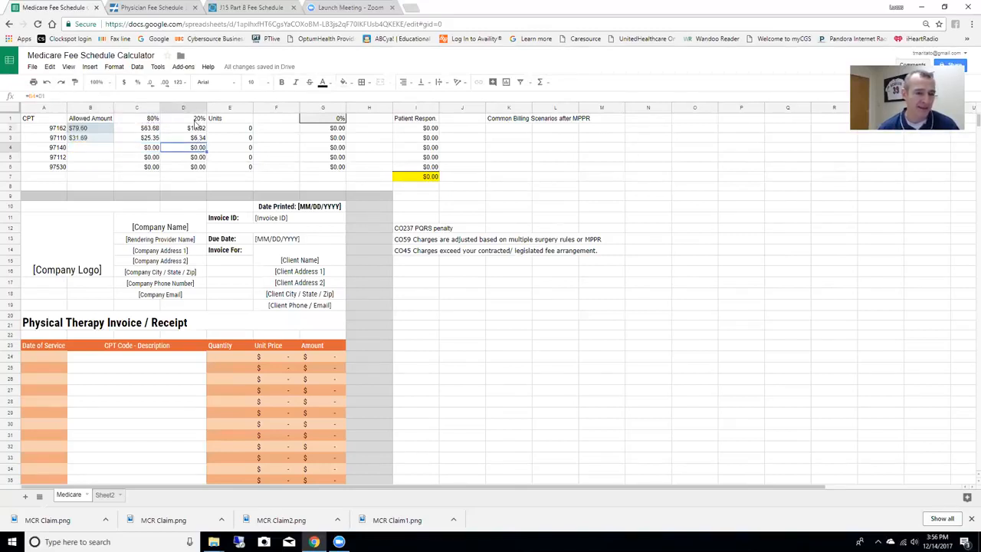
pyautogui.press('Return')
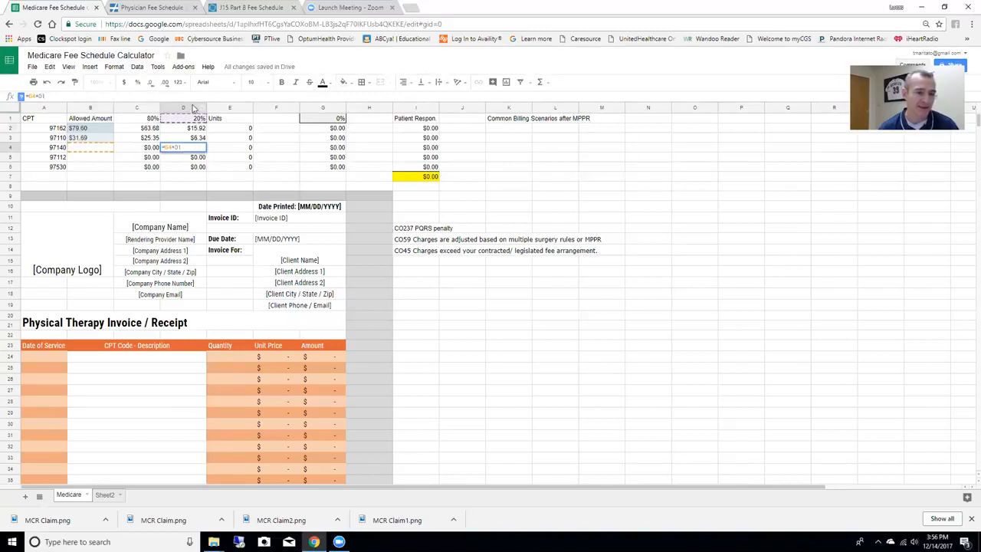
pyautogui.press('Return')
# - Enter the allowed amounts $29.30 for 97140 in B4 and $33.01 for 97112 in B5, copying the latter from the CMS results
pyautogui.click(93, 151)
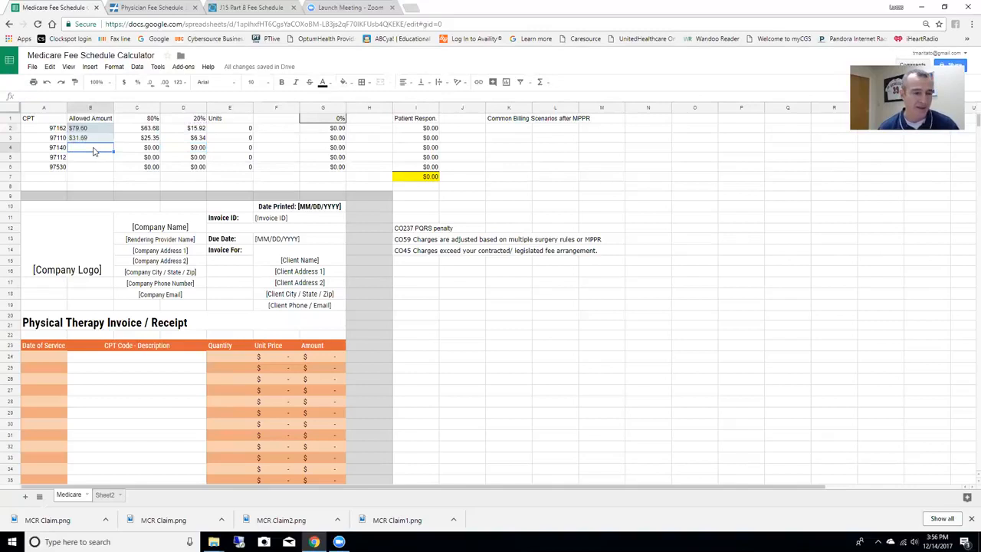
pyautogui.click(148, 7)
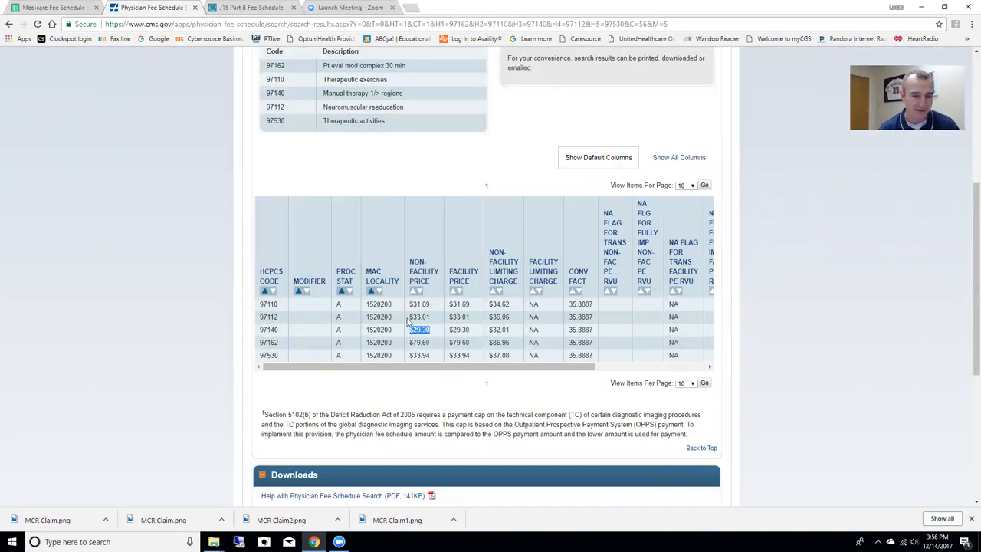
pyautogui.moveTo(410, 316); pyautogui.dragTo(433, 320)
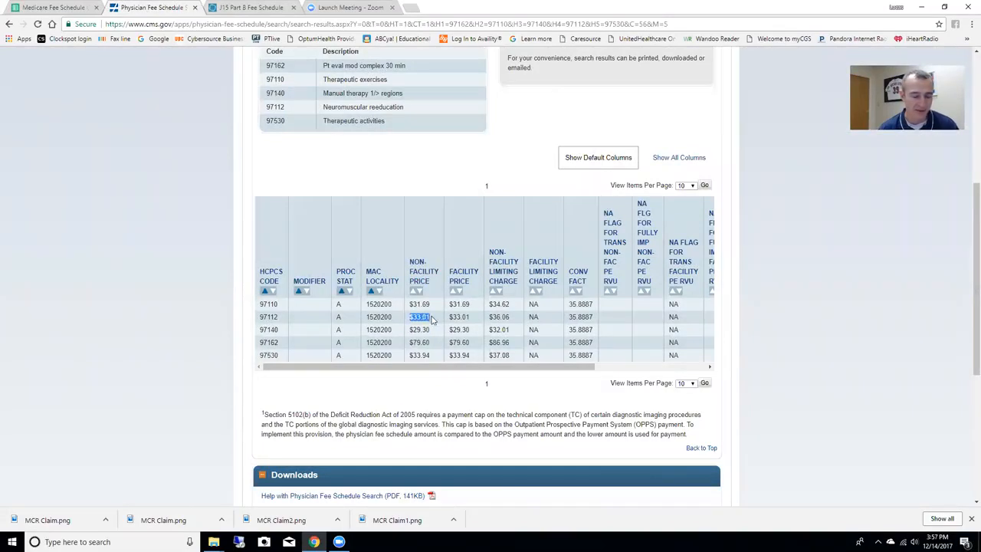
pyautogui.click(52, 7)
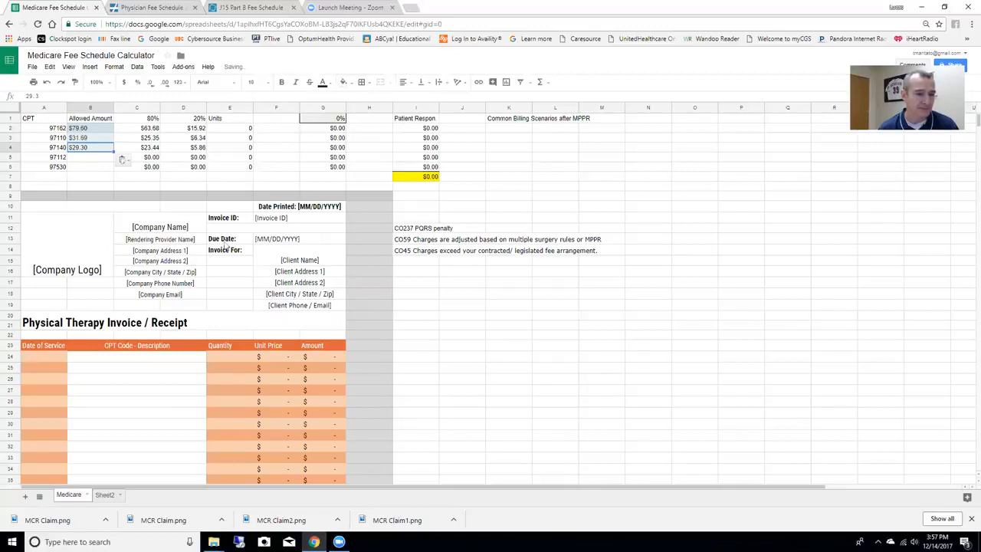
pyautogui.click(93, 156)
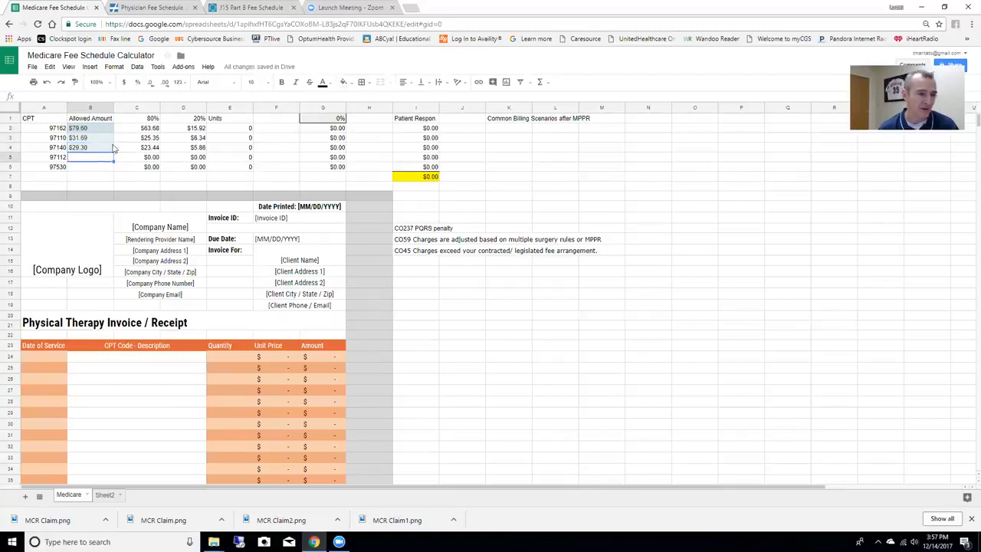
pyautogui.hotkey('ctrl', 'v')
# - Copy the non-facility price $33.94 for 97530 from the CMS results into cell B6 of the spreadsheet
pyautogui.click(152, 8)
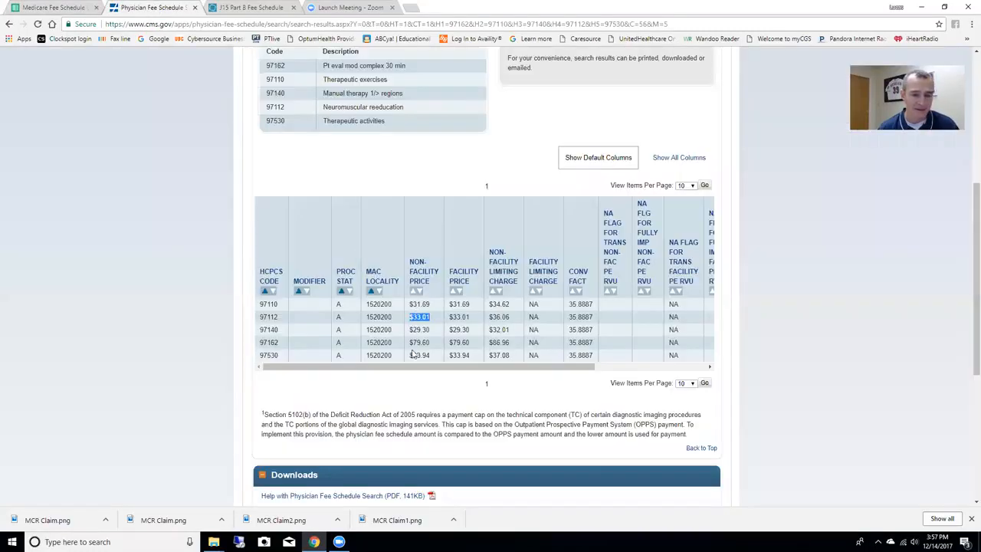
pyautogui.moveTo(408, 359); pyautogui.dragTo(440, 360)
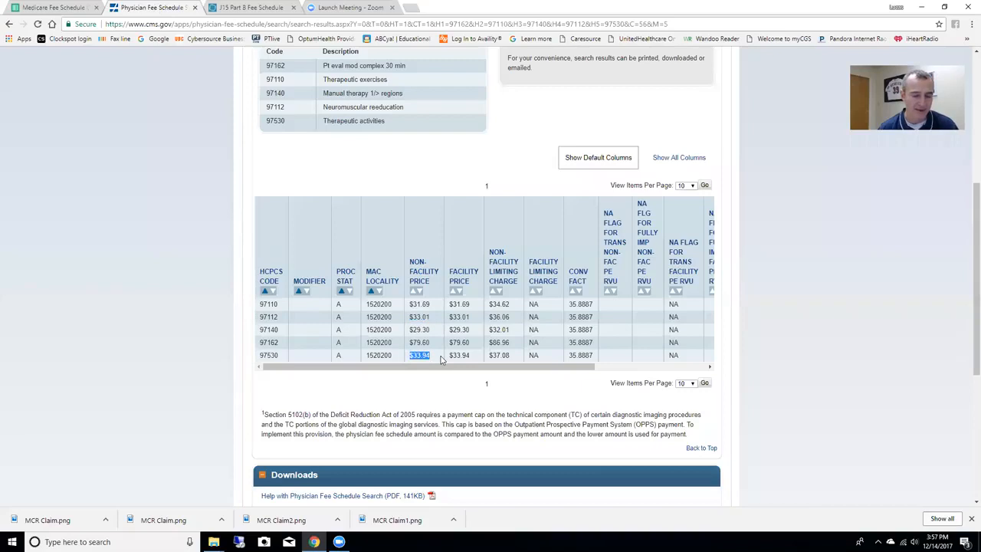
pyautogui.click(43, 8)
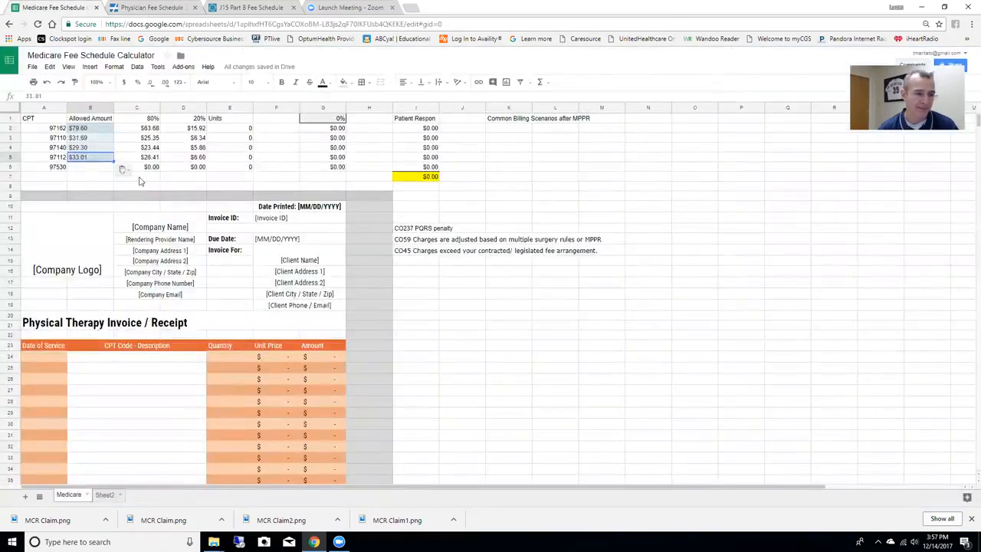
pyautogui.click(90, 167)
pyautogui.hotkey('ctrl', 'v')
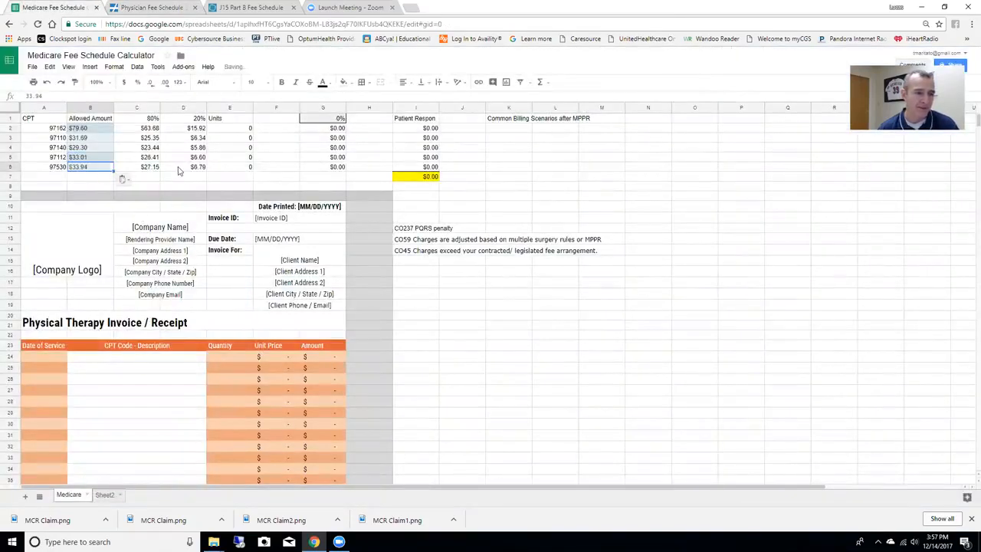
# - Review the allowed amounts, the 80% and 20% amounts for all five codes, and the CO59 note about multiple surgery rules
pyautogui.click(149, 128)
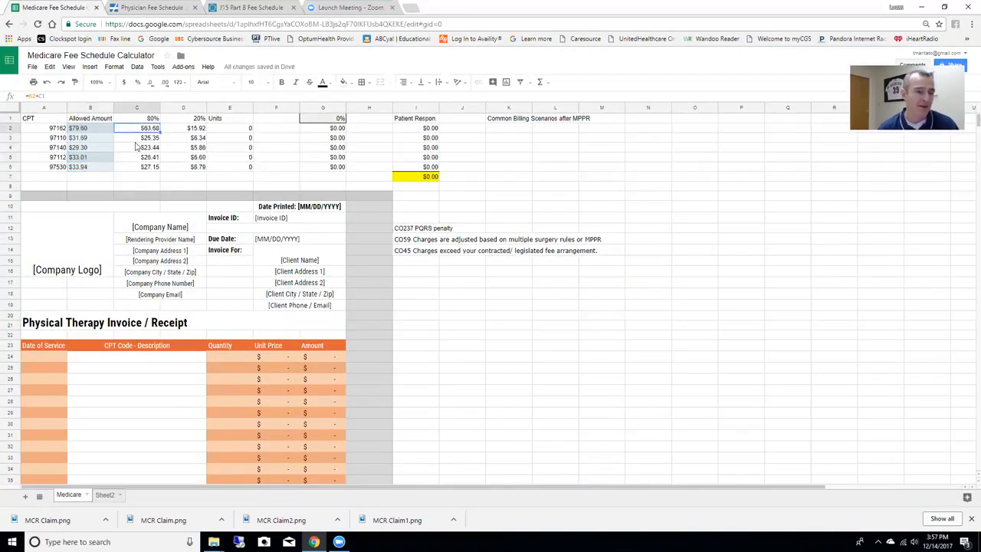
pyautogui.click(87, 121)
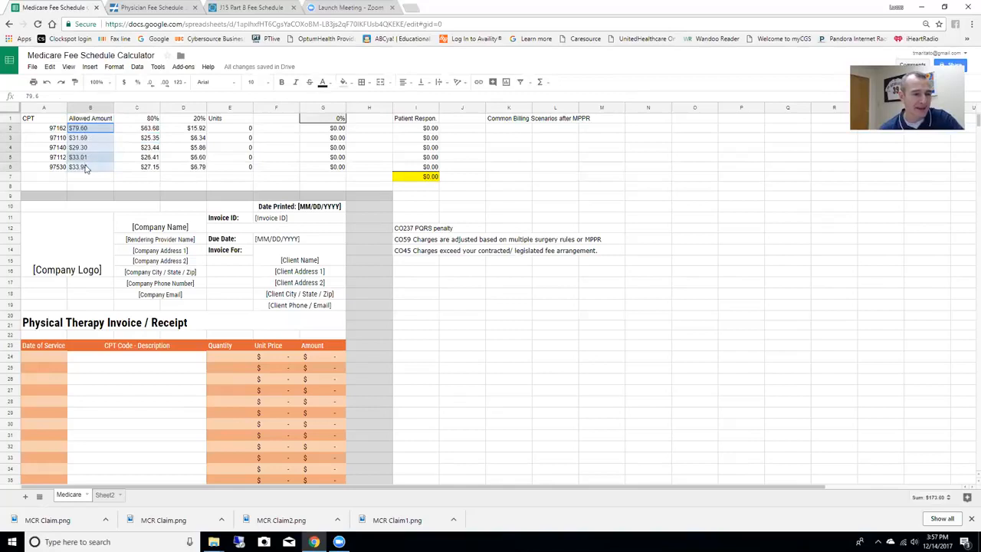
pyautogui.keyDown('ctrl'); pyautogui.click(153, 129); pyautogui.keyUp('ctrl')
pyautogui.moveTo(158, 150); pyautogui.dragTo(152, 169)
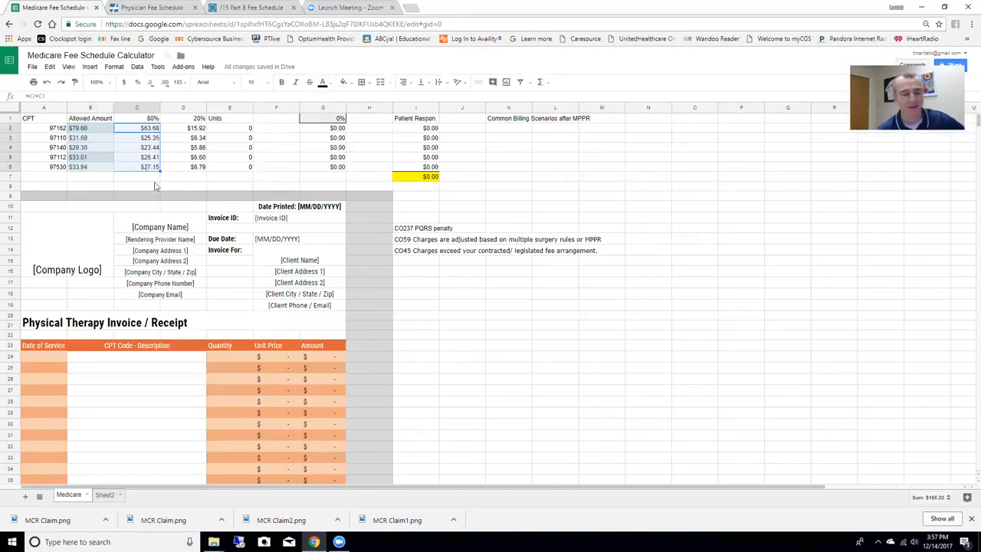
pyautogui.click(201, 130)
pyautogui.moveTo(201, 131); pyautogui.dragTo(208, 169)
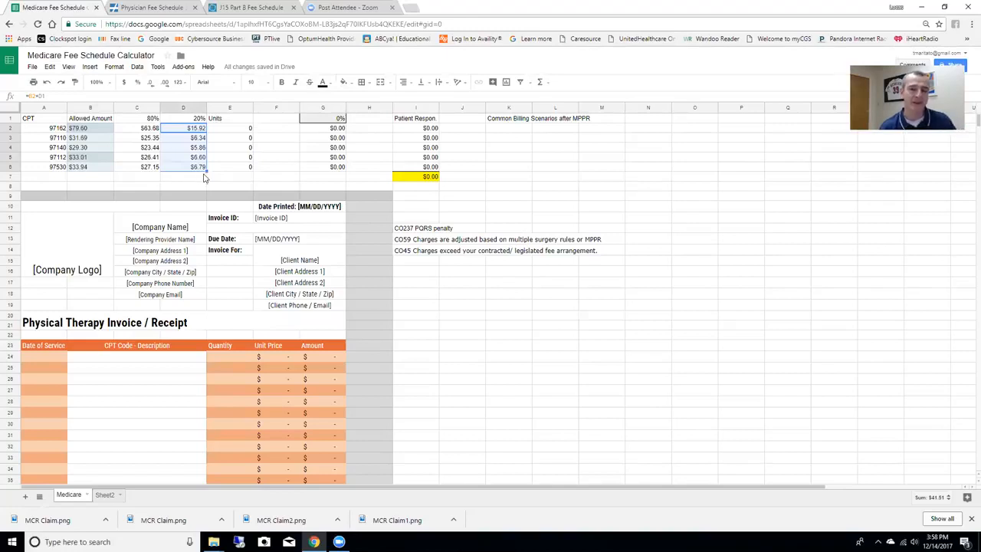
pyautogui.click(418, 244)
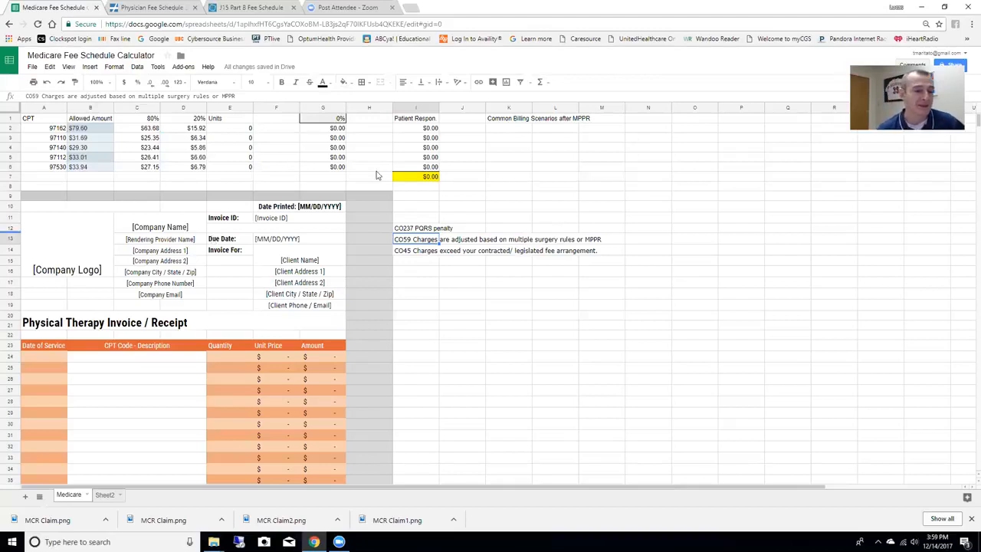
# - Enter 1 unit each for 97162, 97110 and 97140 in the Units column
pyautogui.click(228, 128)
pyautogui.write('1')
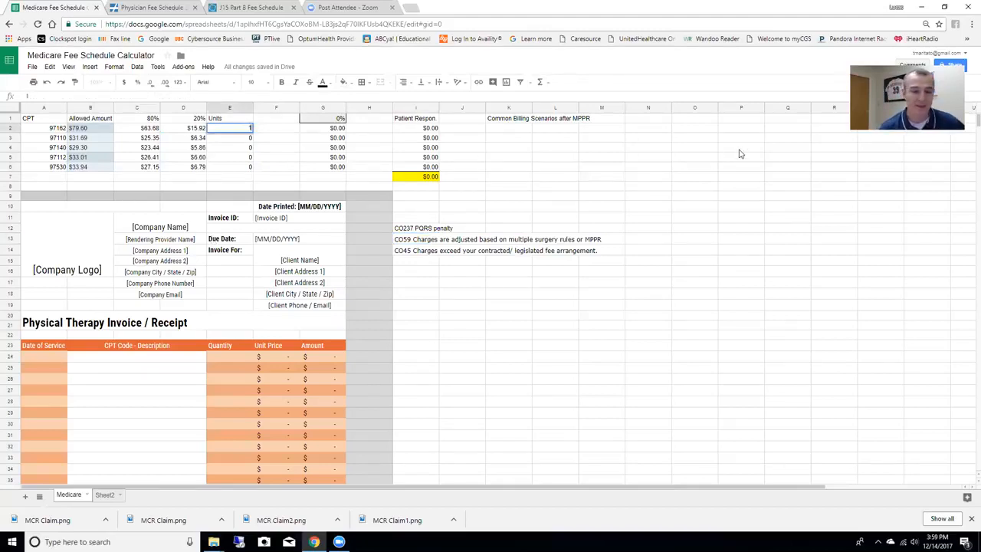
pyautogui.press('Return')
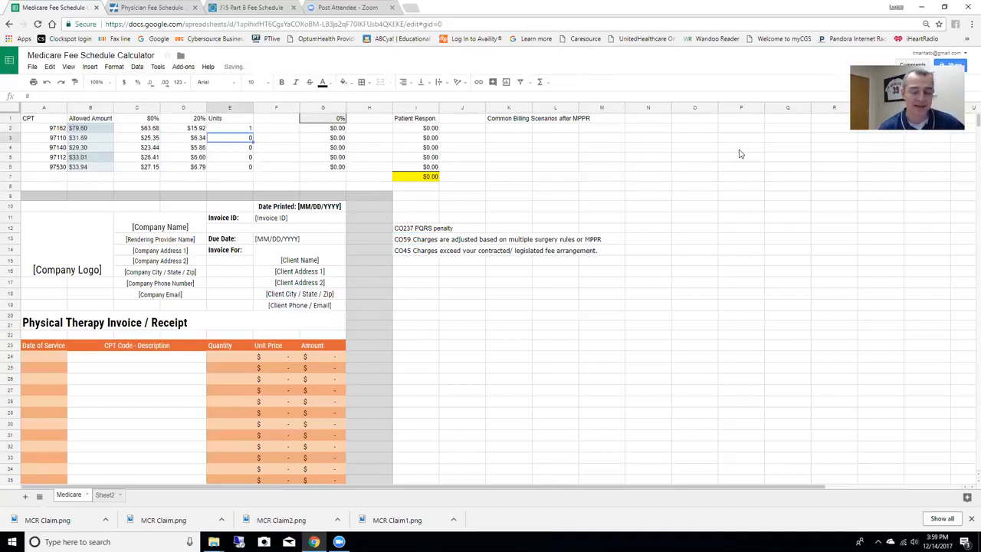
pyautogui.write('1')
pyautogui.press('Return')
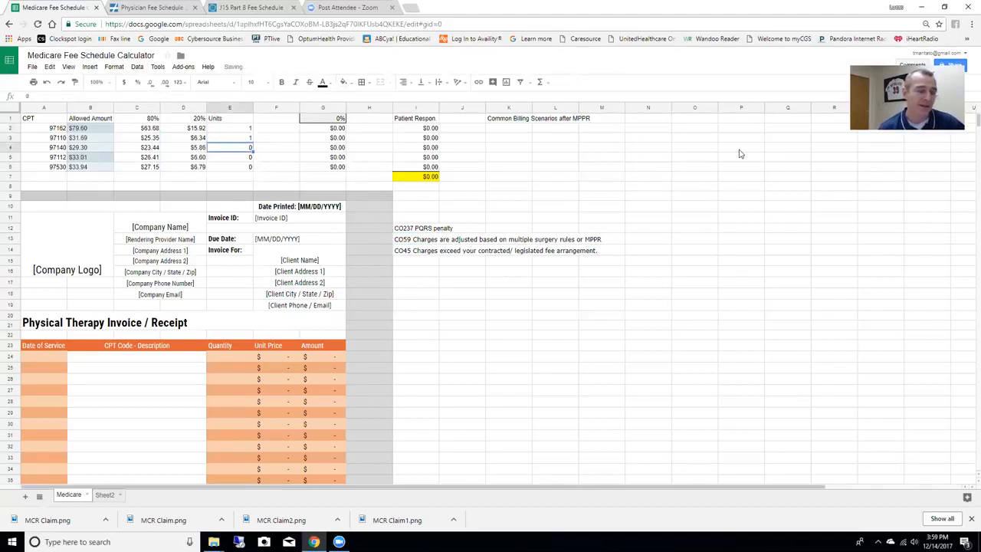
pyautogui.write('1')
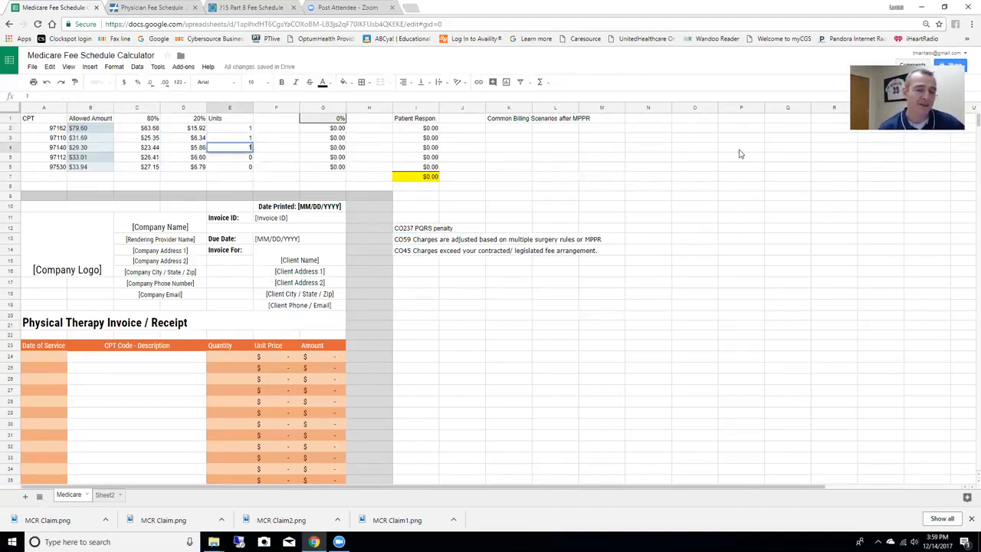
pyautogui.press('Return')
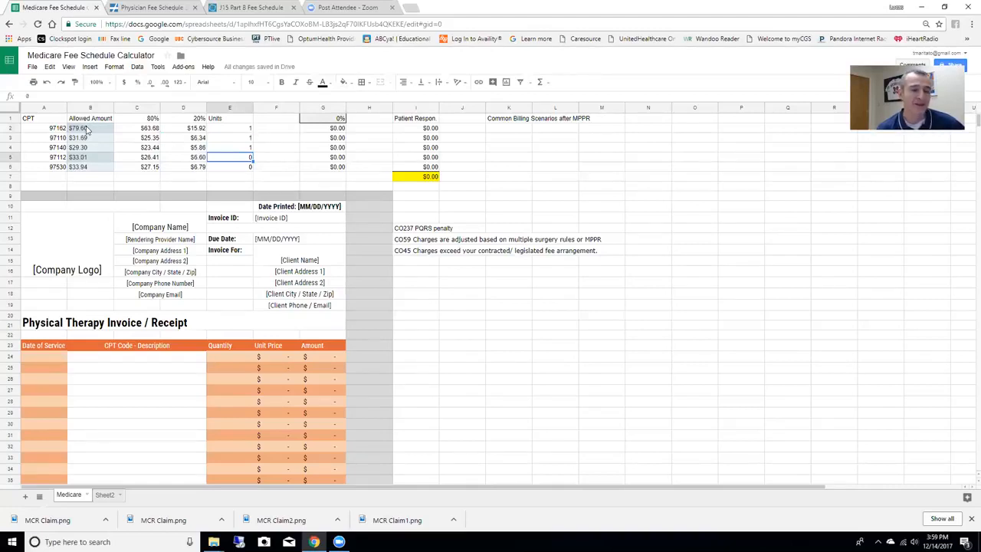
pyautogui.click(409, 132)
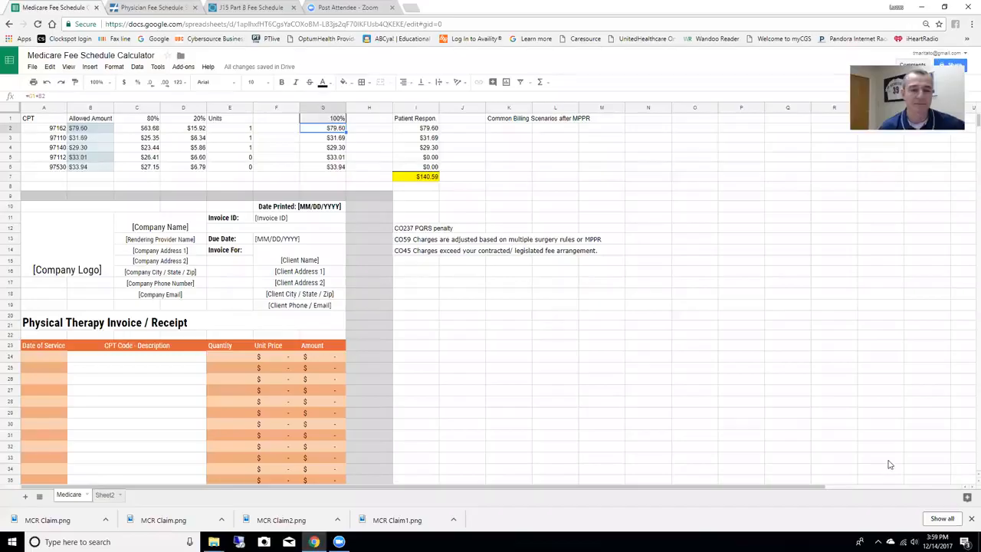
# - Set the percentage in cell G1 to 0%
pyautogui.click(332, 121)
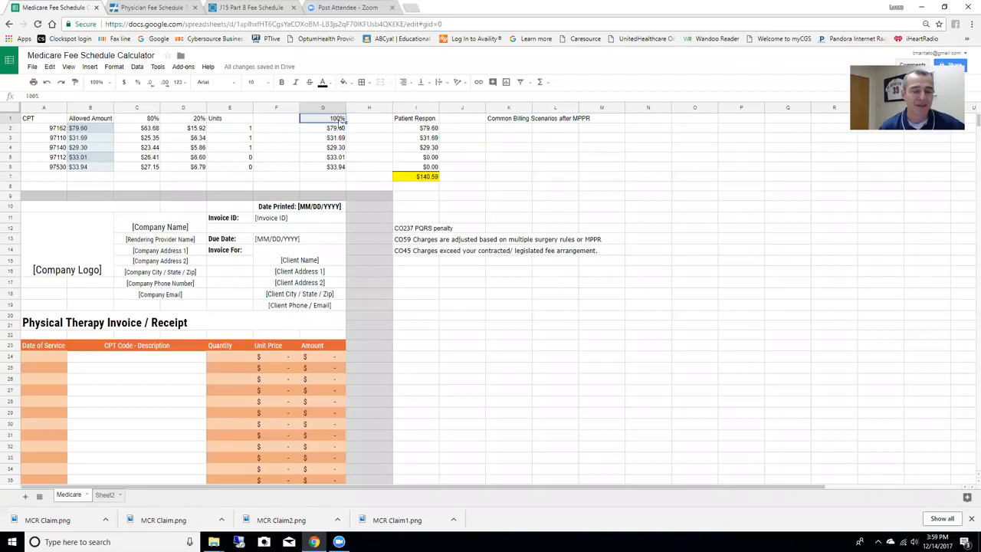
pyautogui.write('0')
pyautogui.press('Return')
# - Set the percentage in cell G1 to 100% so the patient responsibility uses the full allowed amounts
pyautogui.click(330, 121)
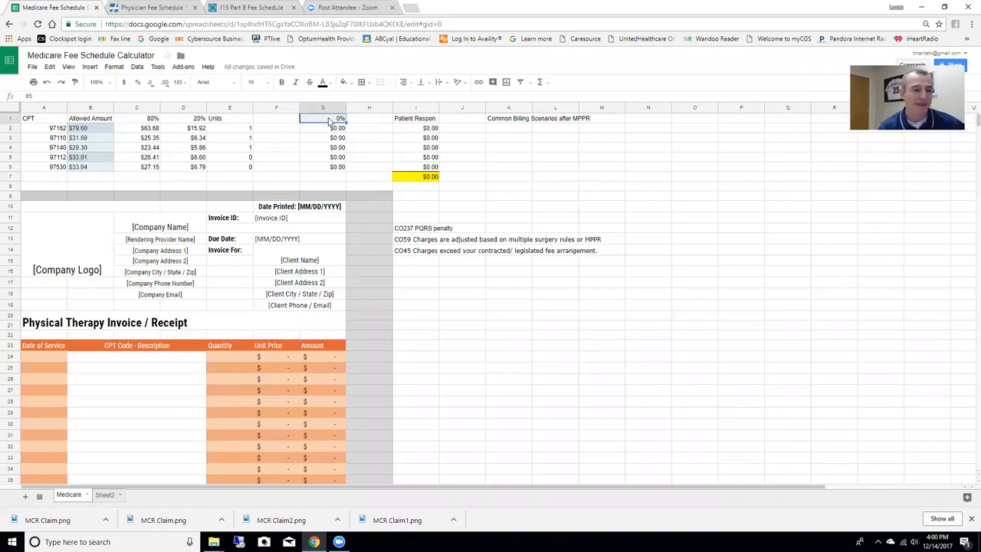
pyautogui.write('100')
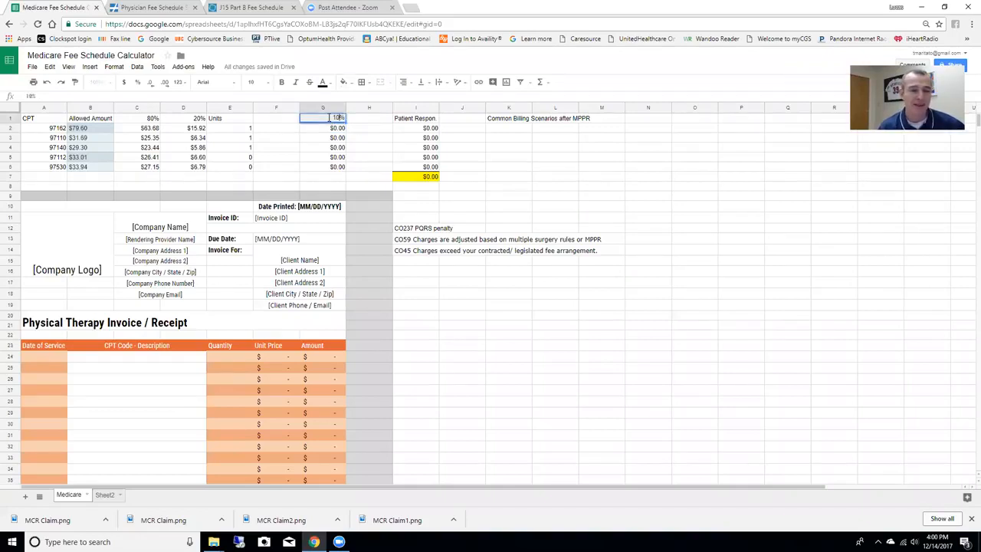
pyautogui.press('Return')
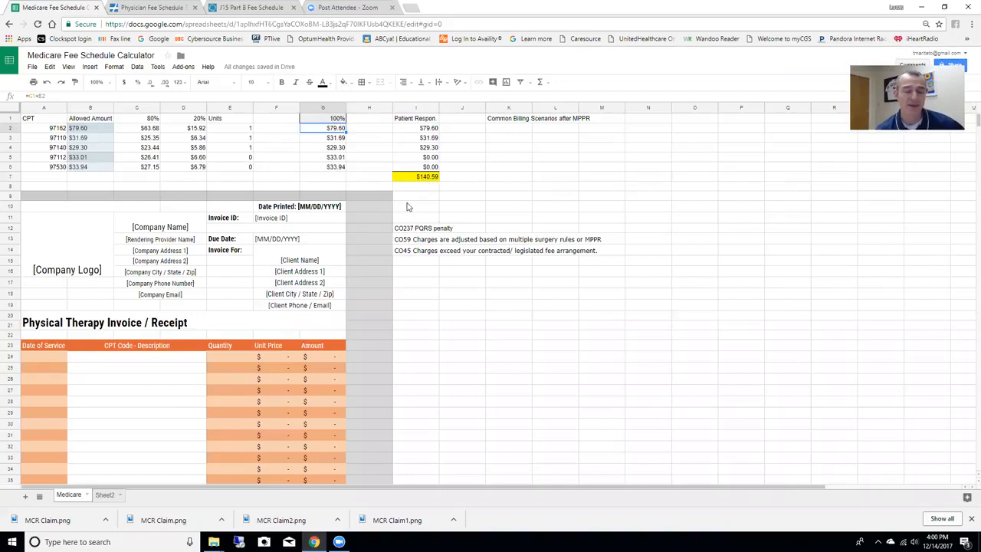
# - Start the invoice's first line with date of service 1/1/17 and description "97162 - Physical Therapy Evaluation"
pyautogui.click(43, 357)
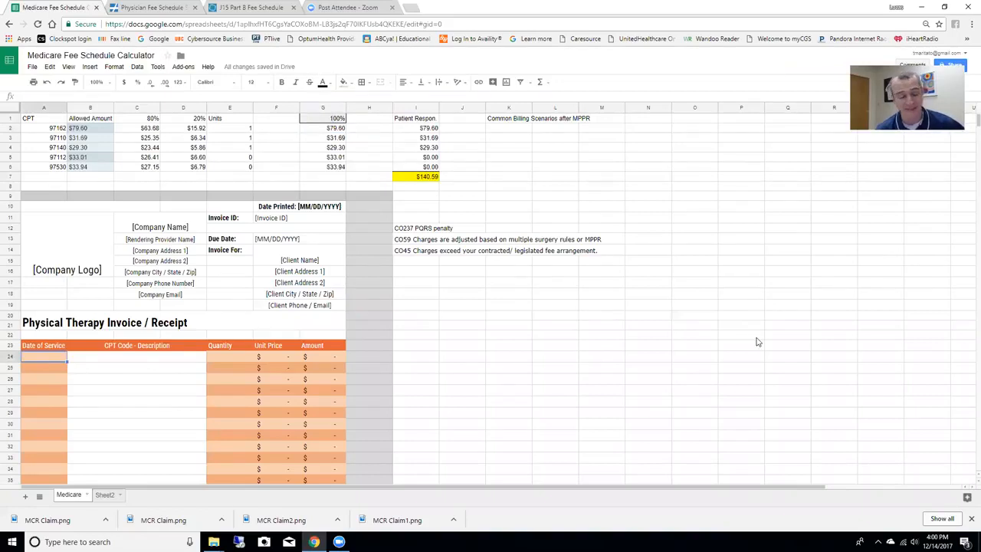
pyautogui.scroll(-1, 757, 341)
pyautogui.write('1/1/17')
pyautogui.press('Tab')
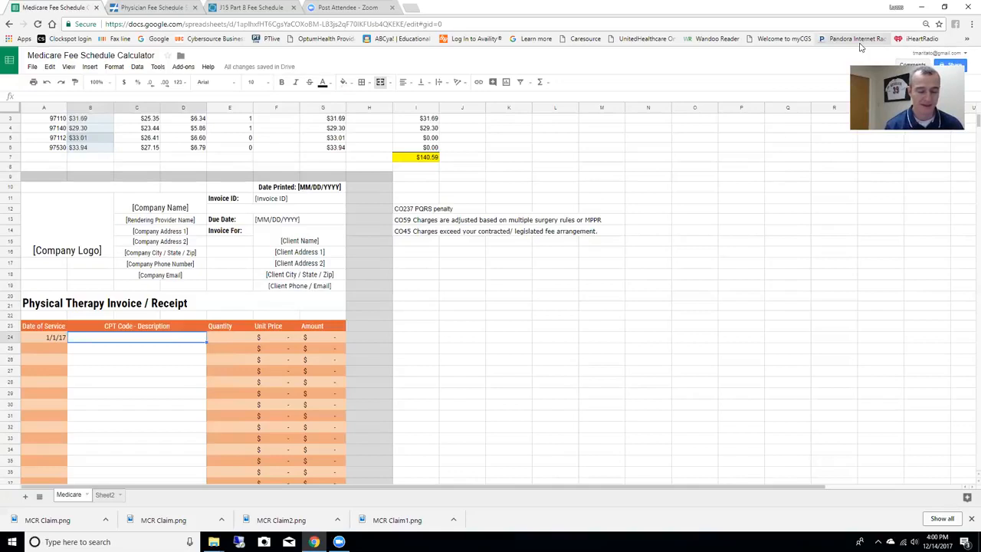
pyautogui.write('97162')
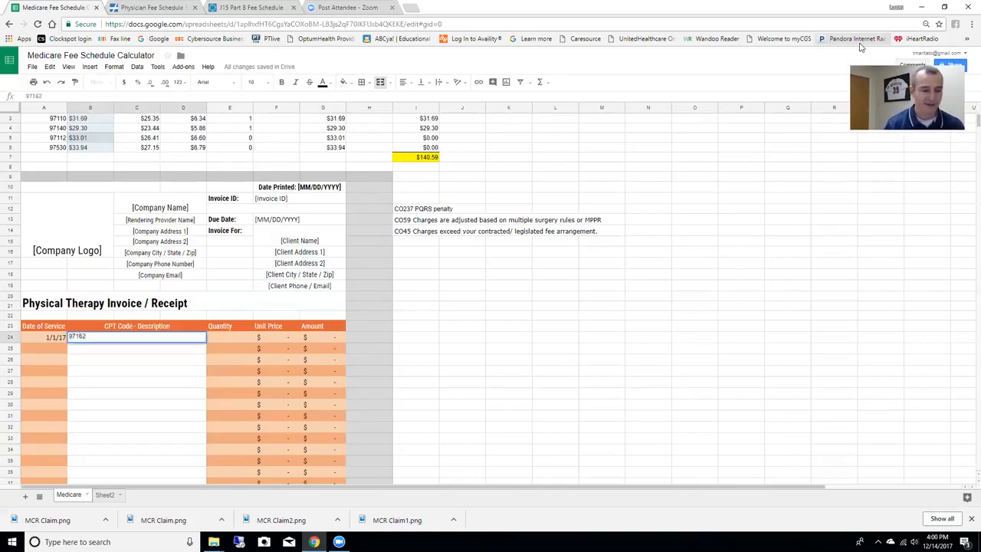
pyautogui.write(' - Physical Thera')
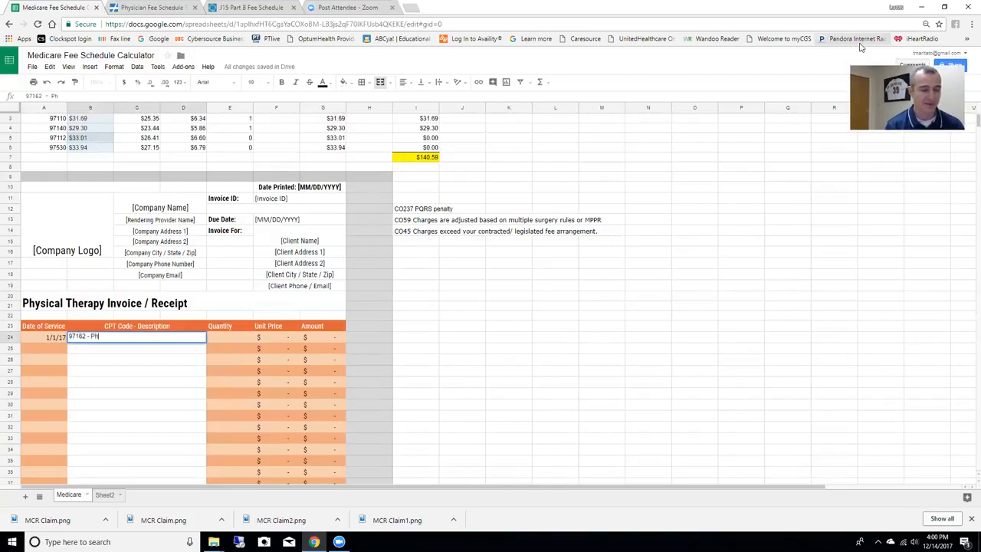
pyautogui.press('BackSpace')
pyautogui.press('BackSpace')
pyautogui.press('BackSpace')
pyautogui.write('erapy Evaluation')
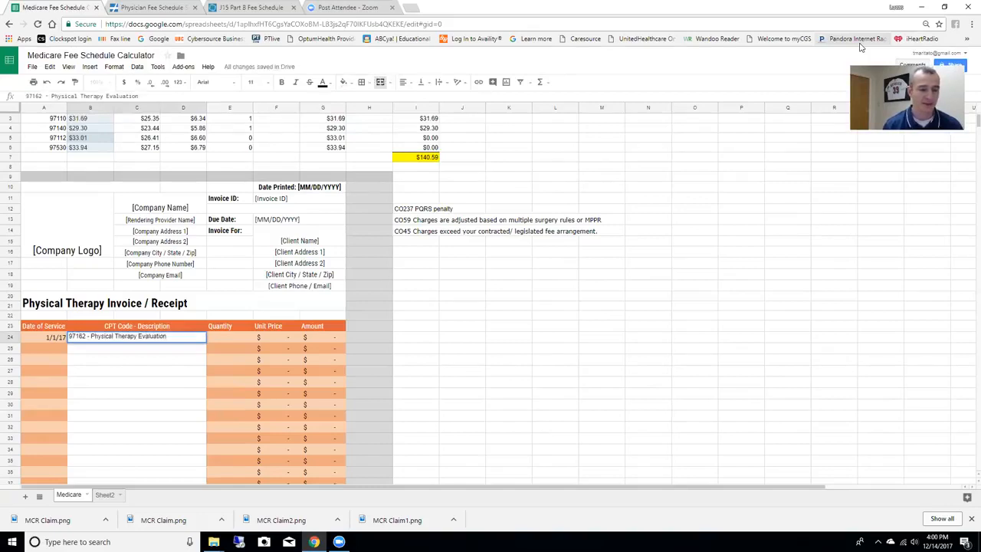
pyautogui.press('Tab')
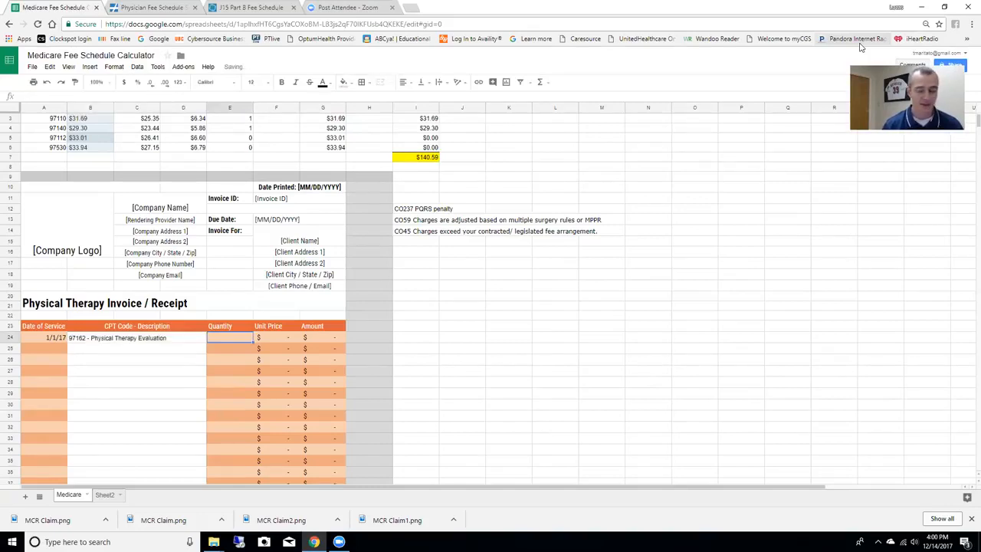
# - Enter quantity 1 and unit price 79.60 for the Physical Therapy Evaluation line of the invoice
pyautogui.write('1')
pyautogui.press('Tab')
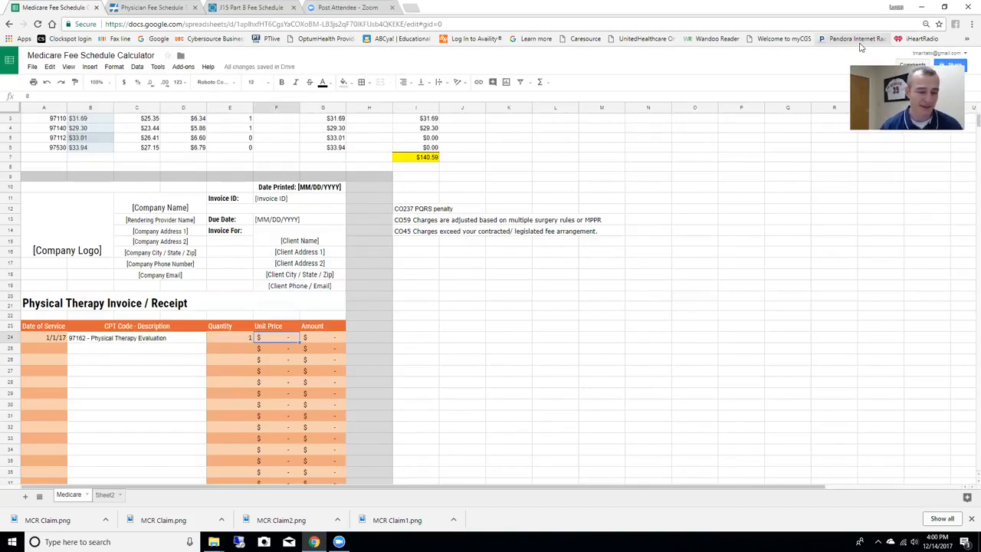
pyautogui.scroll(1, 87, 257)
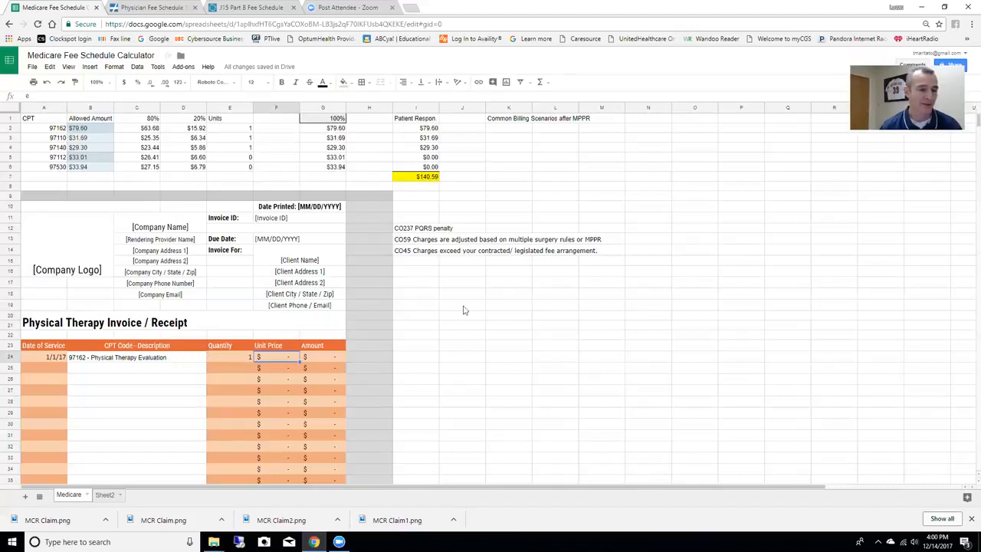
pyautogui.write('79.6')
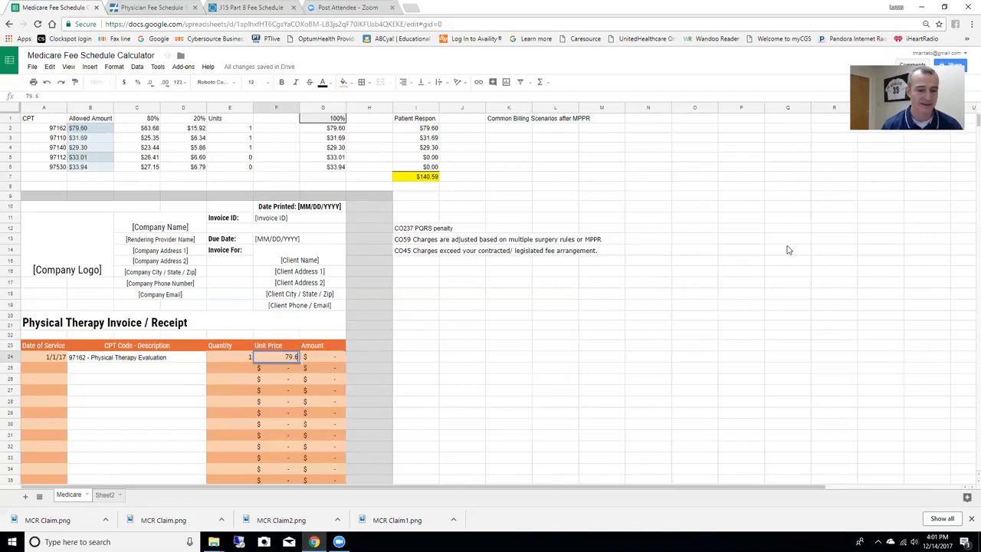
pyautogui.press('Tab')
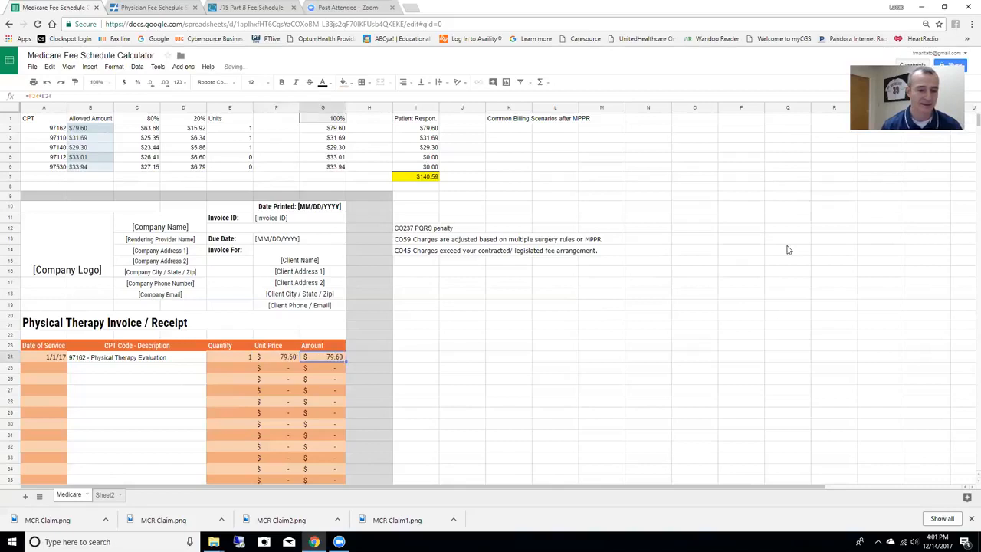
pyautogui.press('Return')
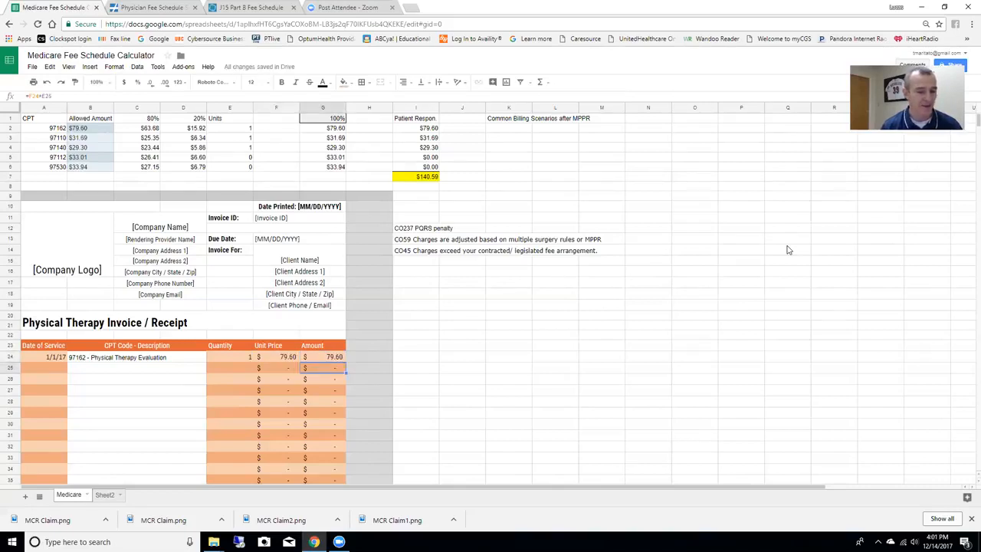
# - Copy the 1/1/17 date of service into the next two invoice lines, rows 25 and 26
pyautogui.press('Up')
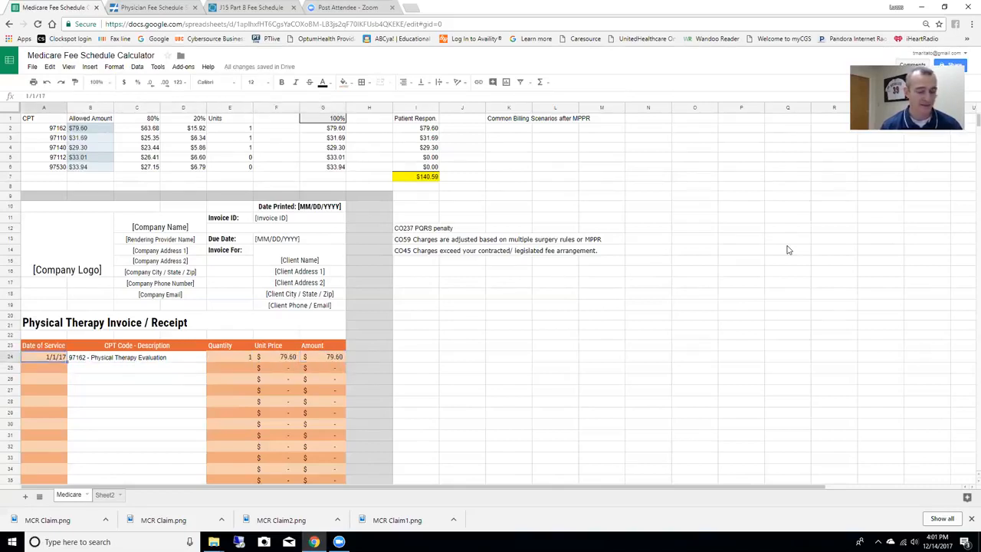
pyautogui.hotkey('ctrl', 'c')
pyautogui.press('Down')
pyautogui.hotkey('ctrl', 'v')
pyautogui.press('Down')
pyautogui.hotkey('ctrl', 'v')
# - Fill in row 25 of the invoice with "97110 - Therapeutic Exercise", quantity 1 and unit price 31.69
pyautogui.press('Right')
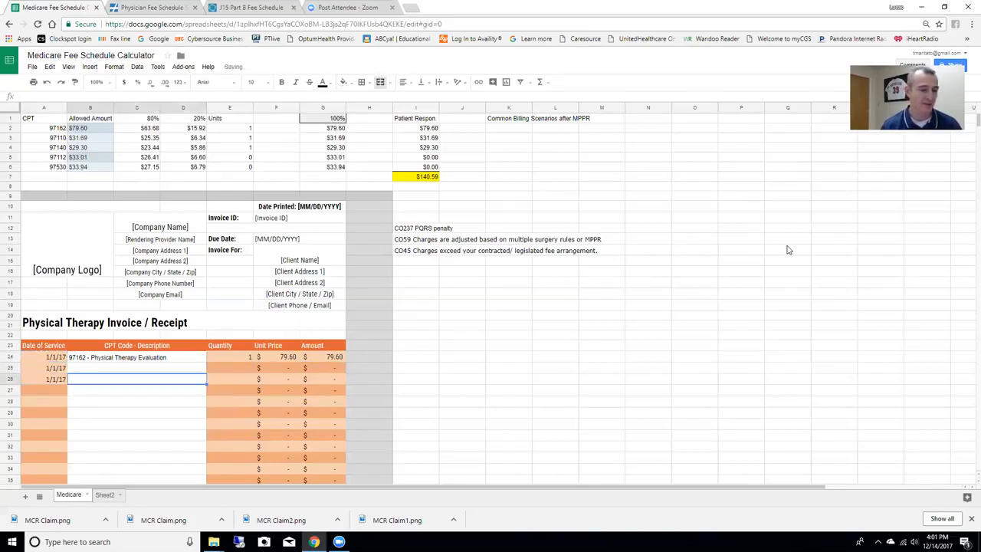
pyautogui.press('Up')
pyautogui.write('9')
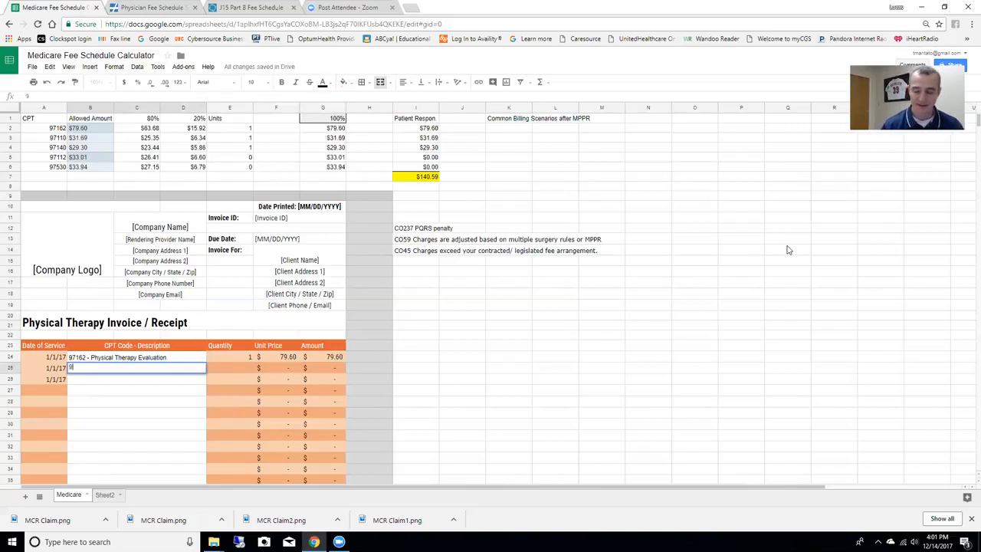
pyautogui.write('7110 - Therapeut')
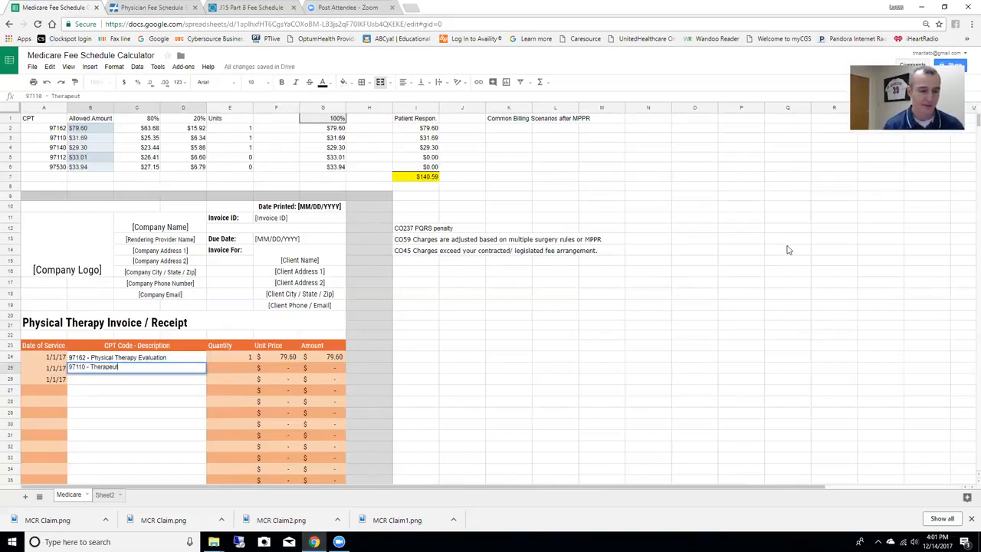
pyautogui.write('ic Exercise')
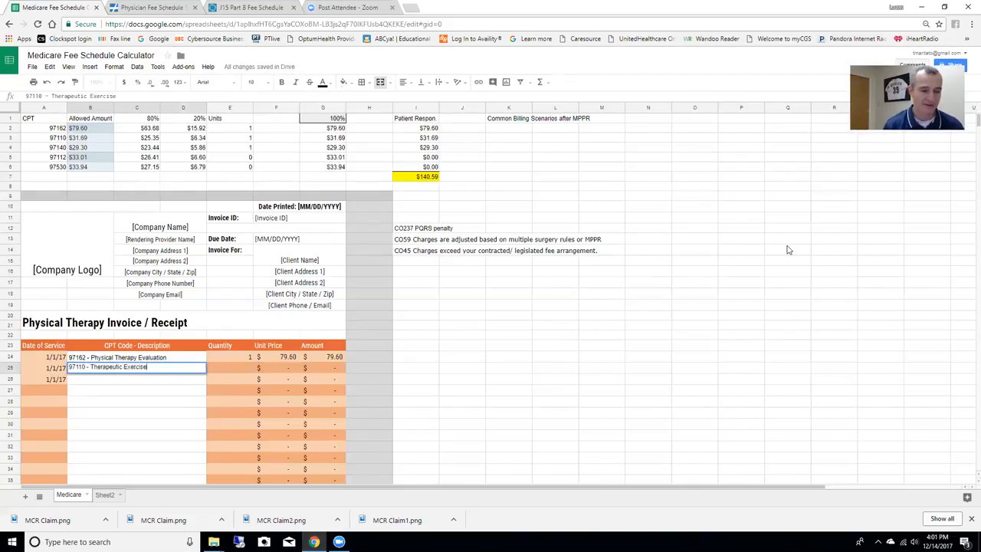
pyautogui.press('Tab')
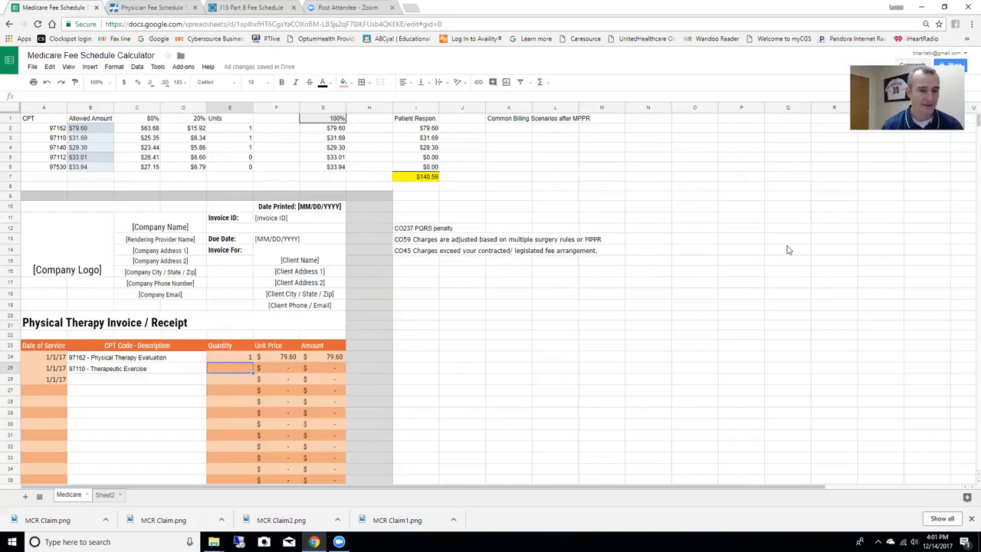
pyautogui.write('1')
pyautogui.press('Tab')
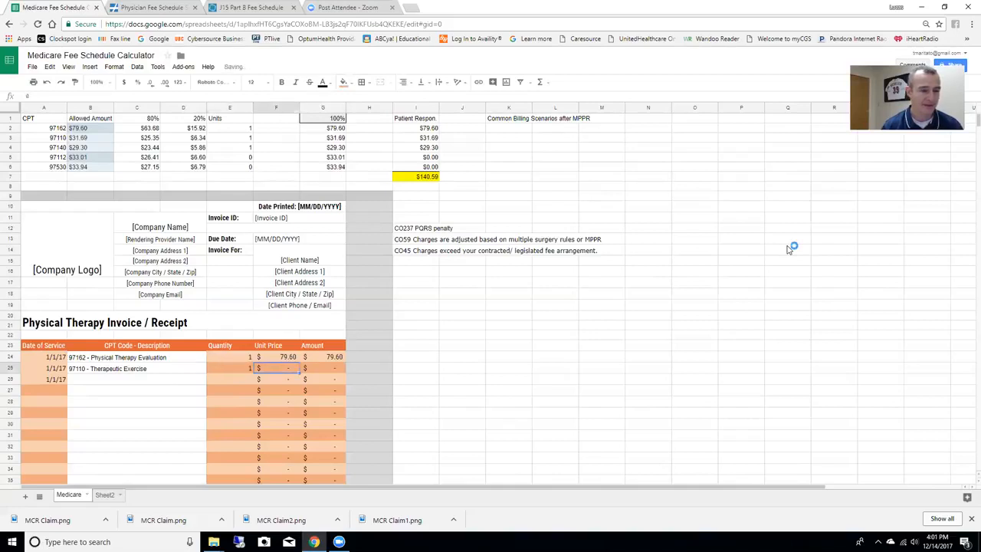
pyautogui.write('31.69')
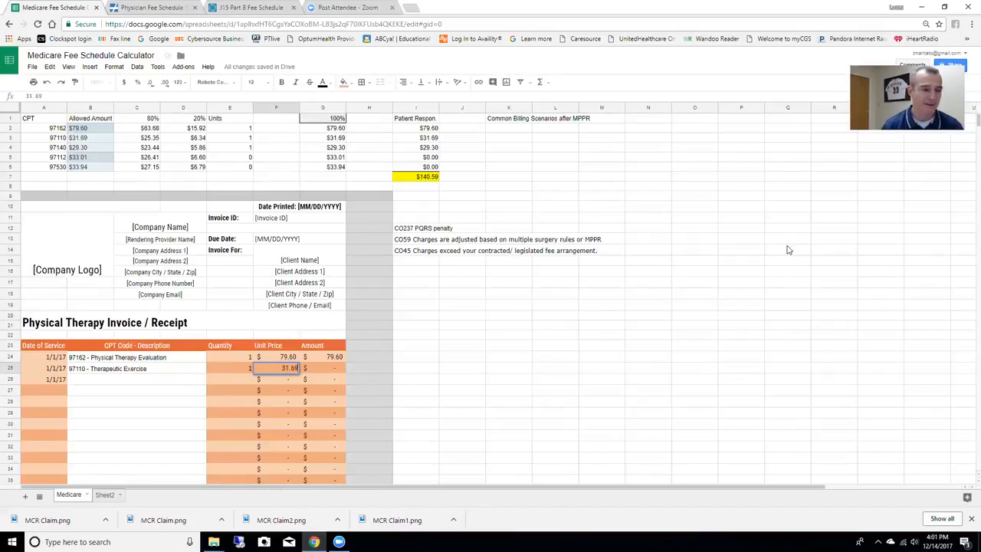
pyautogui.press('Down')
# - Fill in row 26 of the invoice with "97140 - Manual Therapy", quantity 1 and unit price 29.30
pyautogui.press('Left')
pyautogui.press('Left')
pyautogui.press('Left')
pyautogui.press('Down')
pyautogui.press('Up')
pyautogui.press('Right')
pyautogui.write('97140 - Manual Therapy')
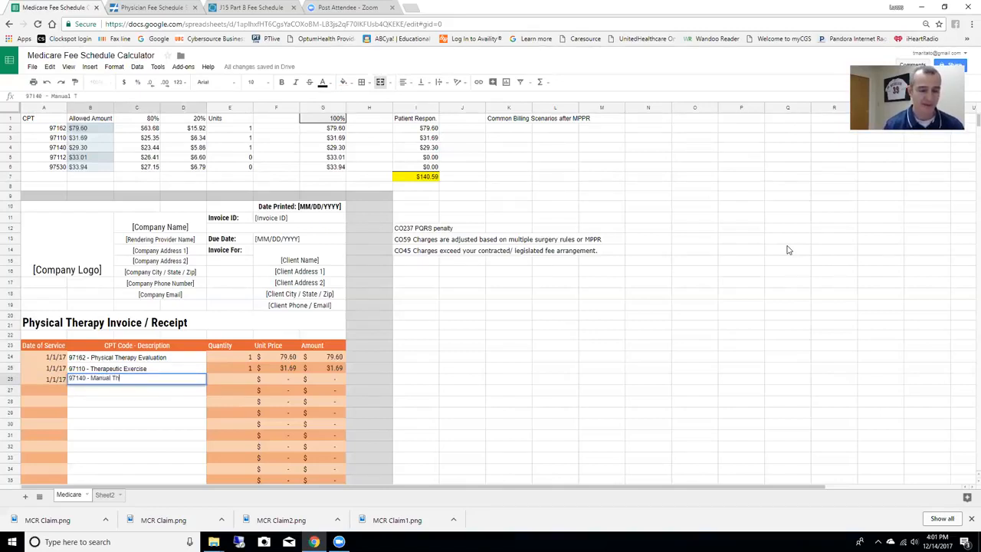
pyautogui.press('Tab')
pyautogui.write('1')
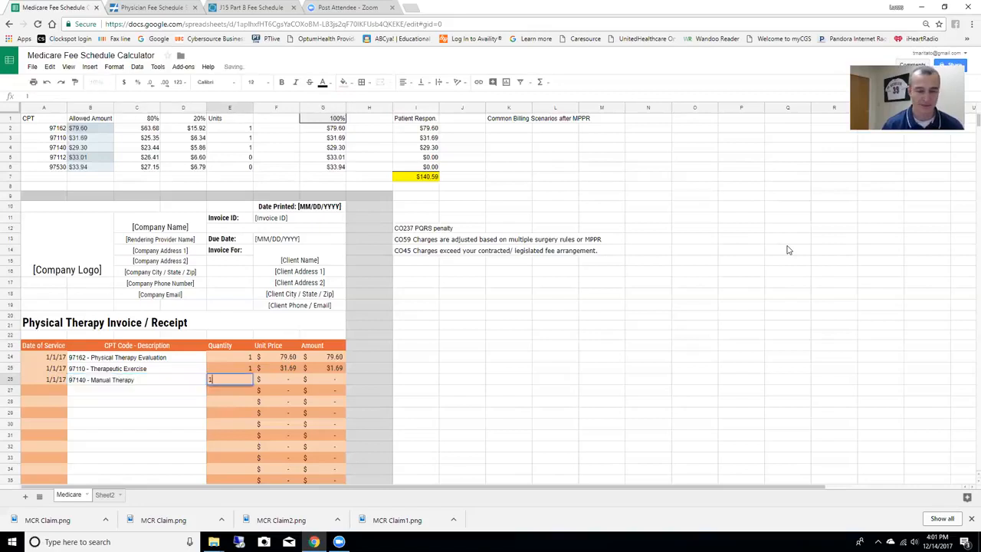
pyautogui.press('Tab')
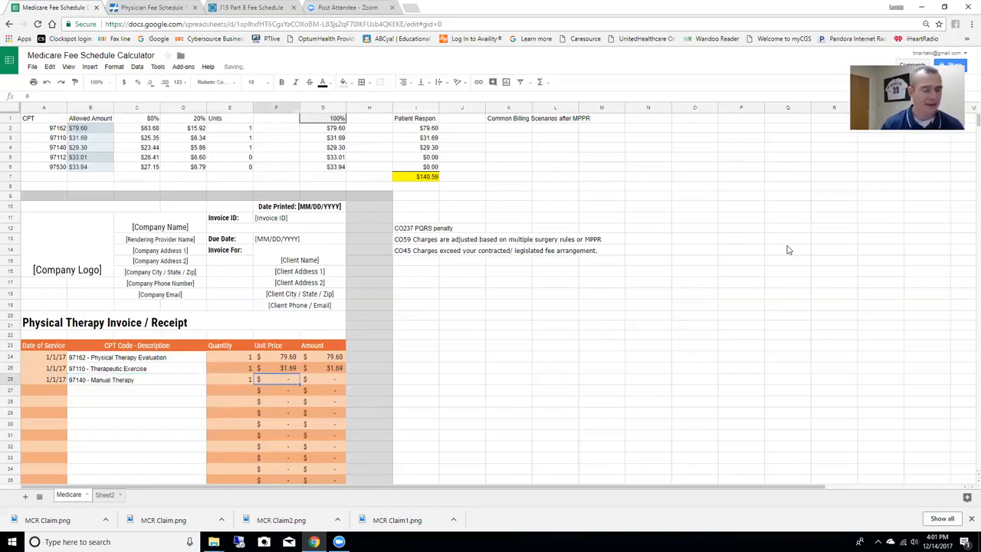
pyautogui.write('29.30')
pyautogui.press('Tab')
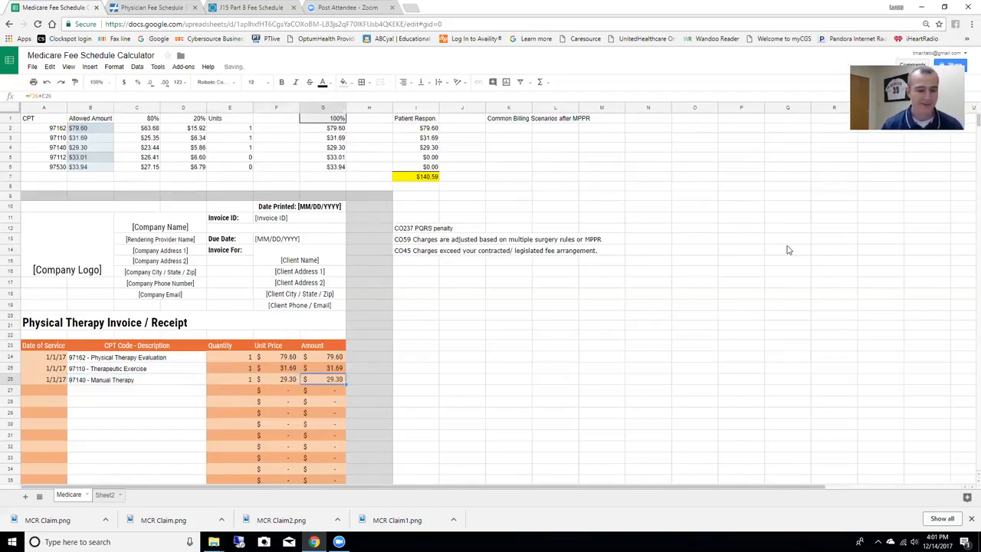
# - Check the Subtotal cell at the end of the invoice
pyautogui.scroll(-3, 710, 394)
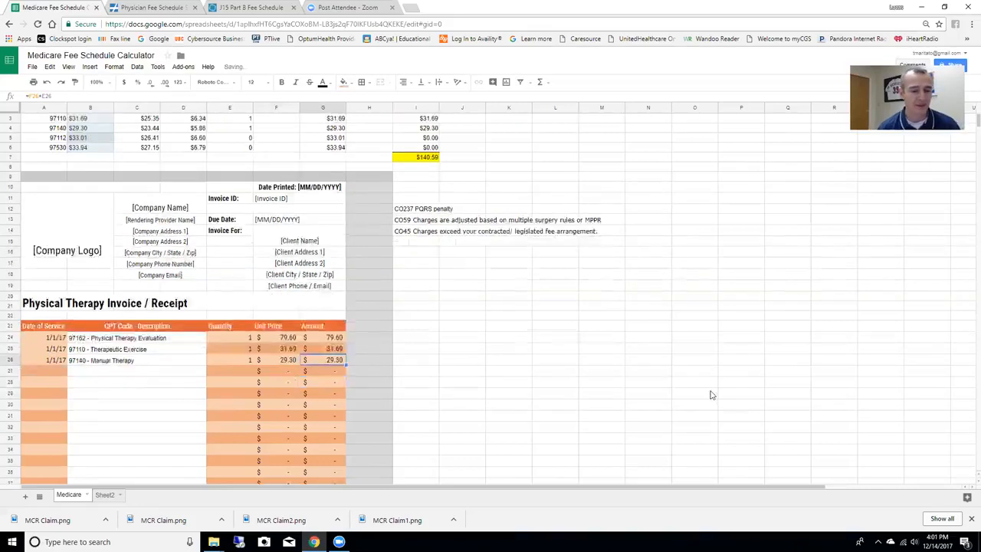
pyautogui.scroll(-2, 710, 394)
pyautogui.click(318, 404)
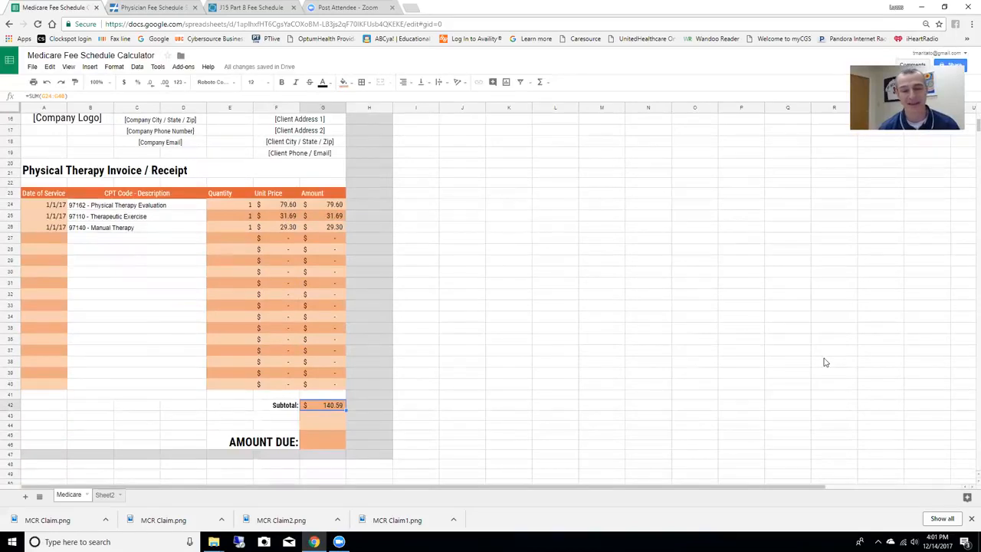
# - Set the units for 97110 to 2 in the fee calculator and check the total patient responsibility in the yellow cell
pyautogui.scroll(1, 826, 362)
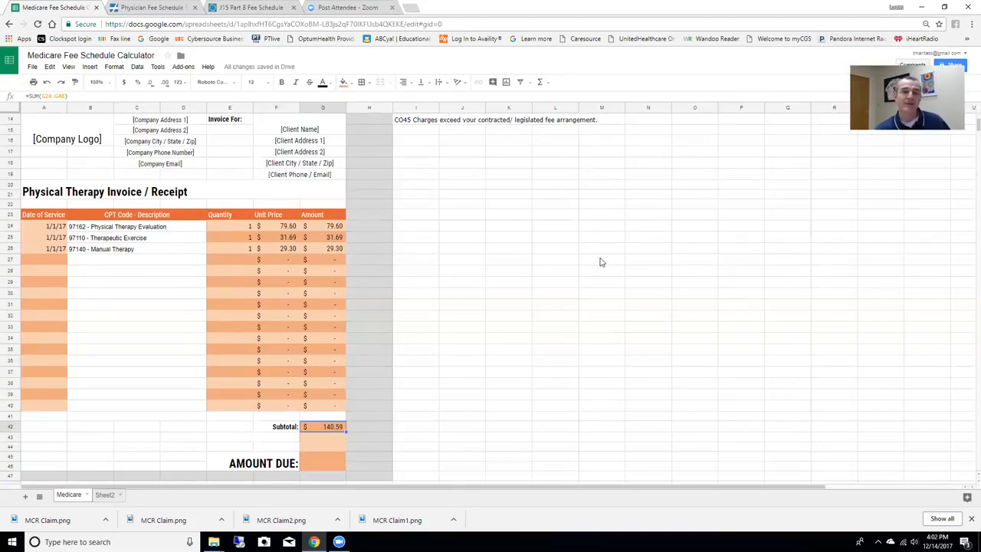
pyautogui.scroll(5, 601, 263)
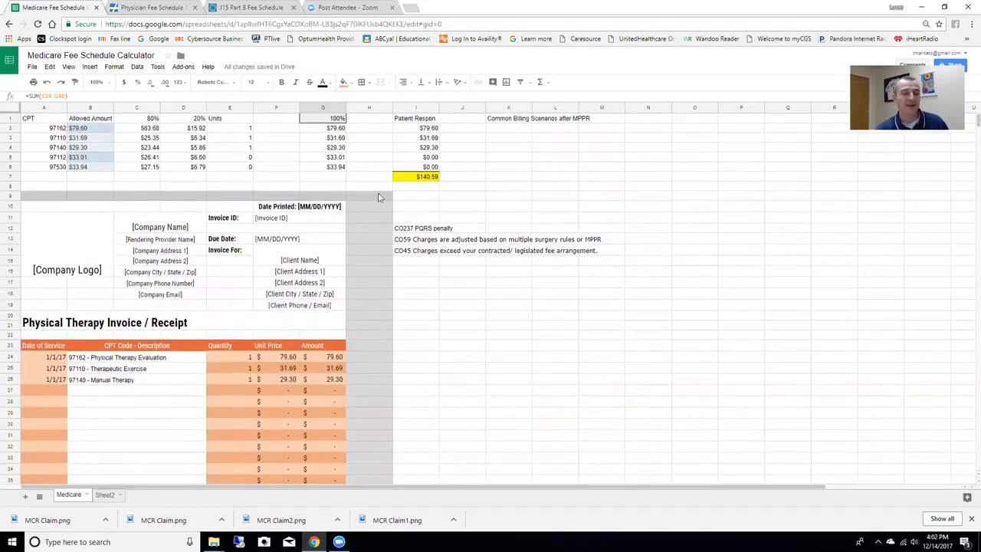
pyautogui.click(218, 128)
pyautogui.click(239, 140)
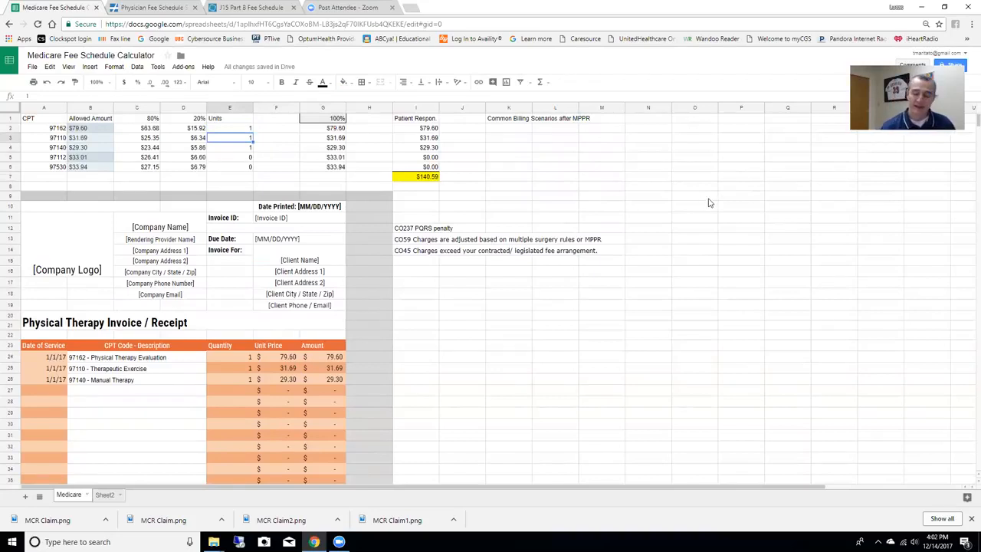
pyautogui.write('2')
pyautogui.press('Return')
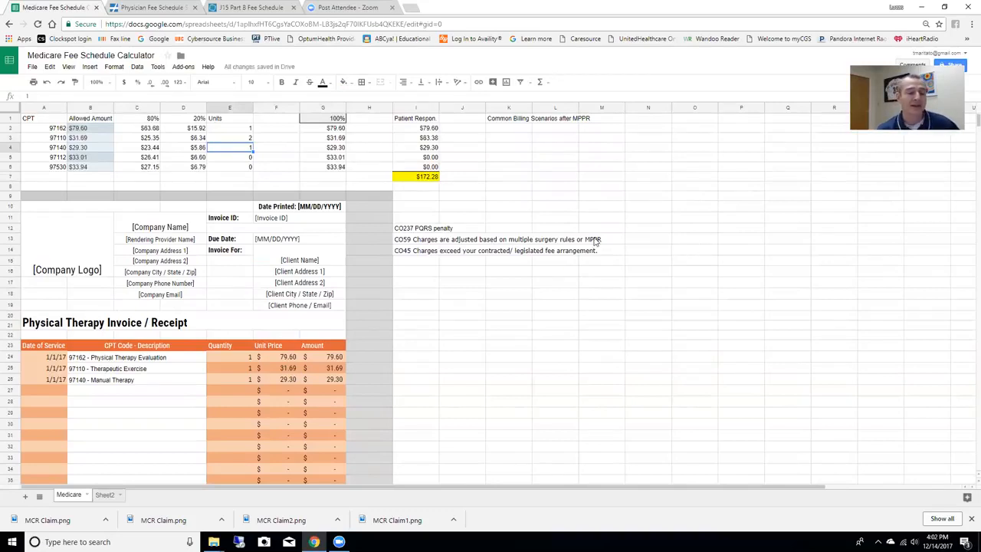
pyautogui.click(421, 179)
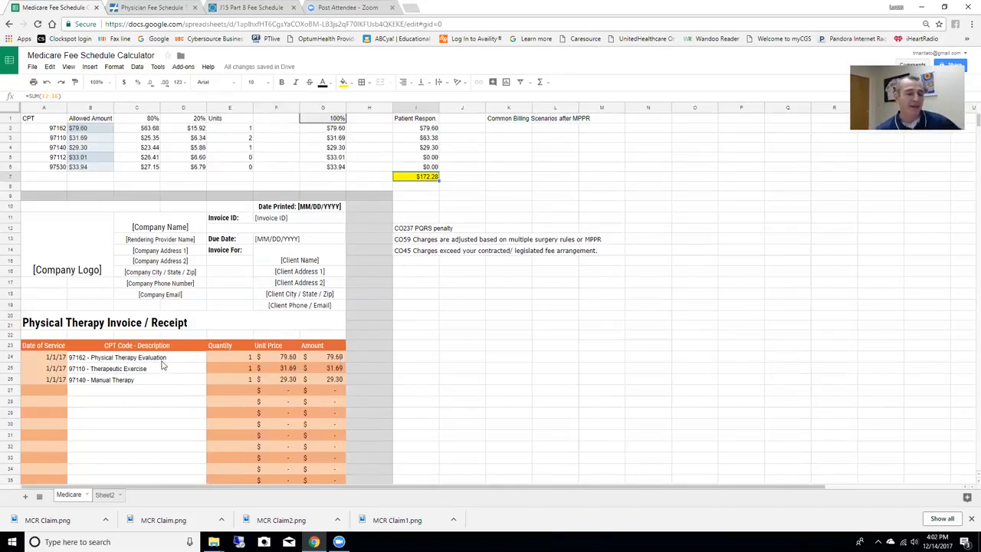
# - Set the Therapeutic Exercise line of the invoice to quantity 2 and unit price 63.38
pyautogui.click(236, 370)
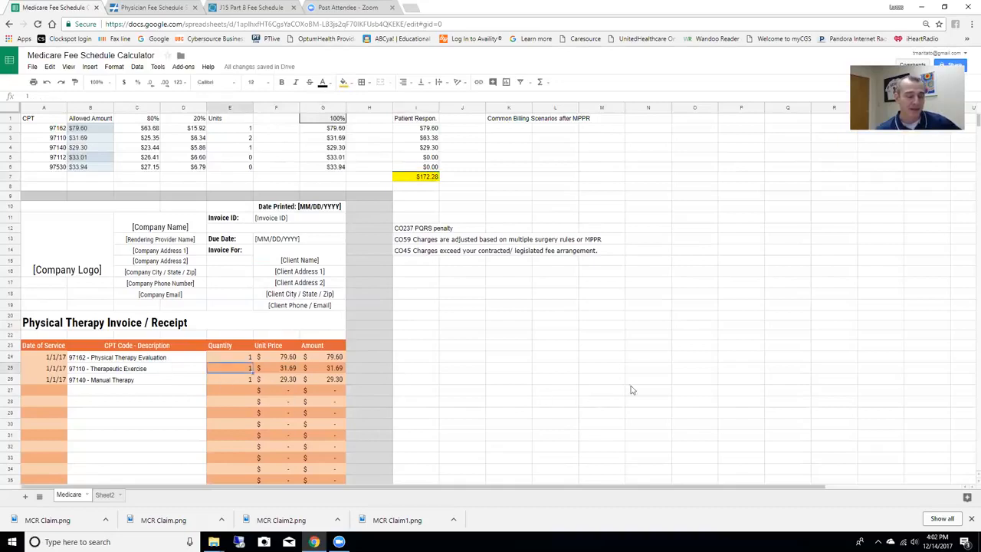
pyautogui.write('2')
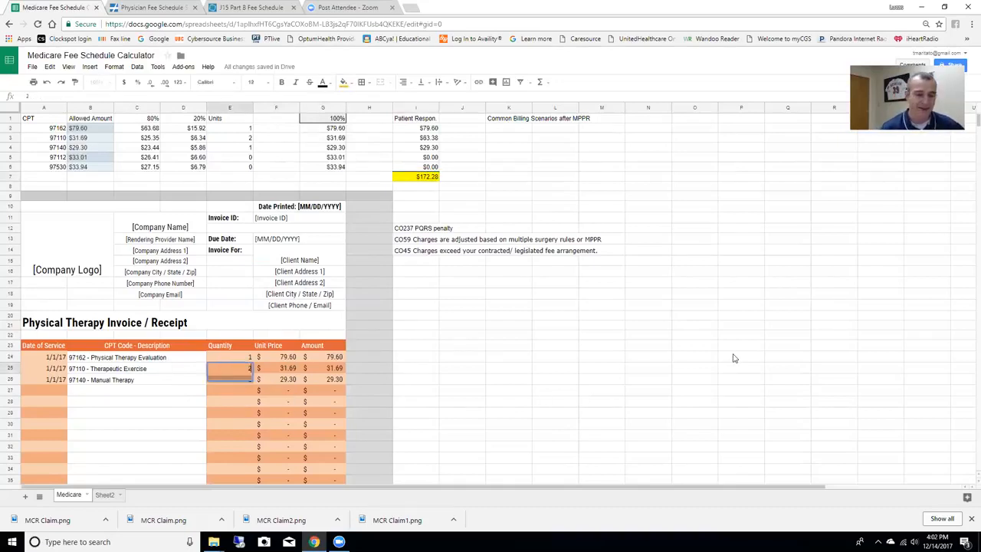
pyautogui.press('Tab')
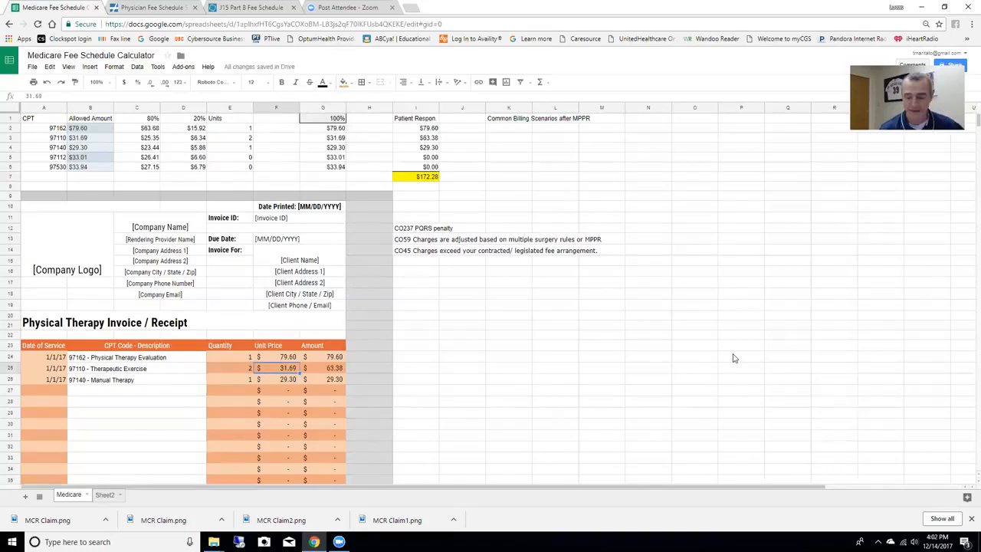
pyautogui.write('63.38')
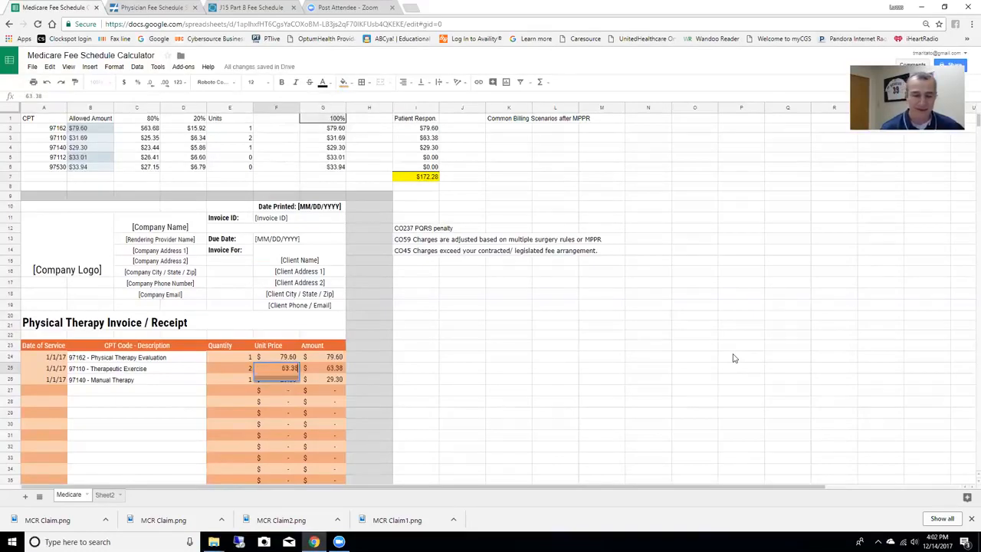
pyautogui.press('Return')
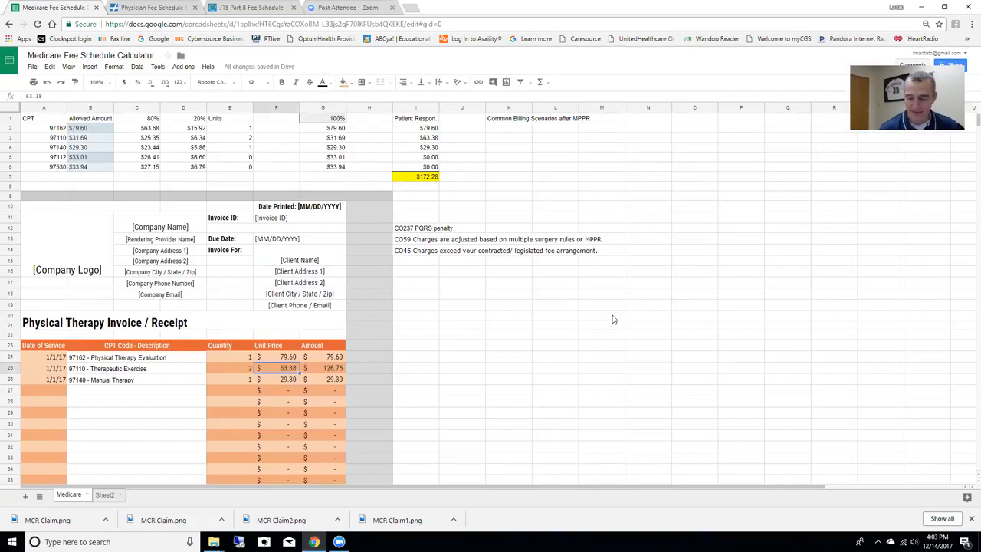
# - Set the unit price of the Therapeutic Exercise line to 31.69 and check the invoice's Subtotal cell
pyautogui.write('31.69')
pyautogui.press('Return')
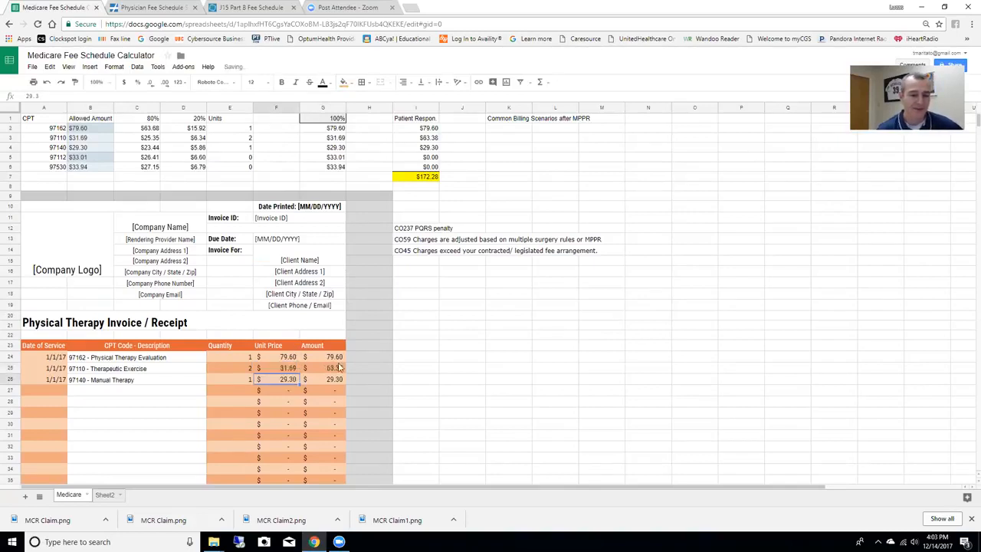
pyautogui.scroll(-3, 365, 429)
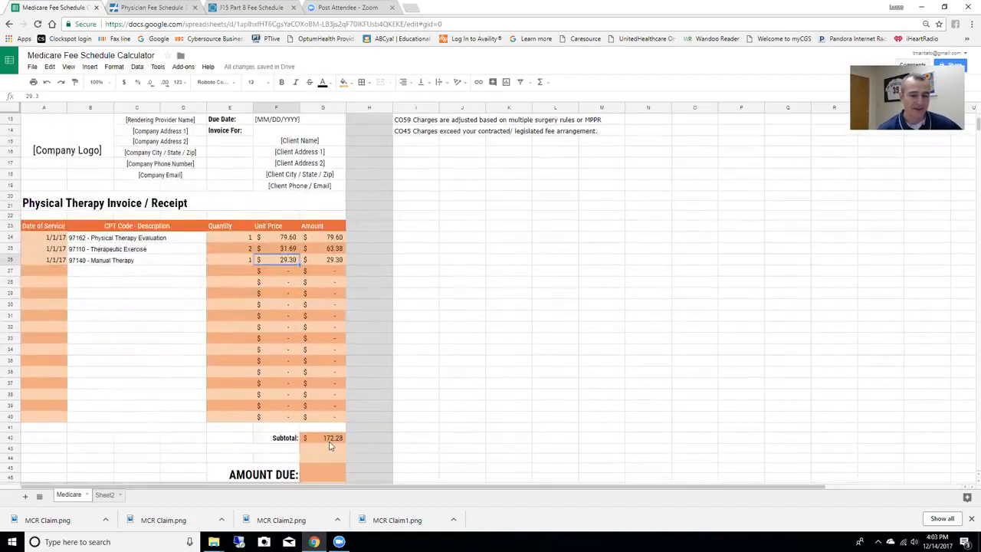
pyautogui.click(330, 442)
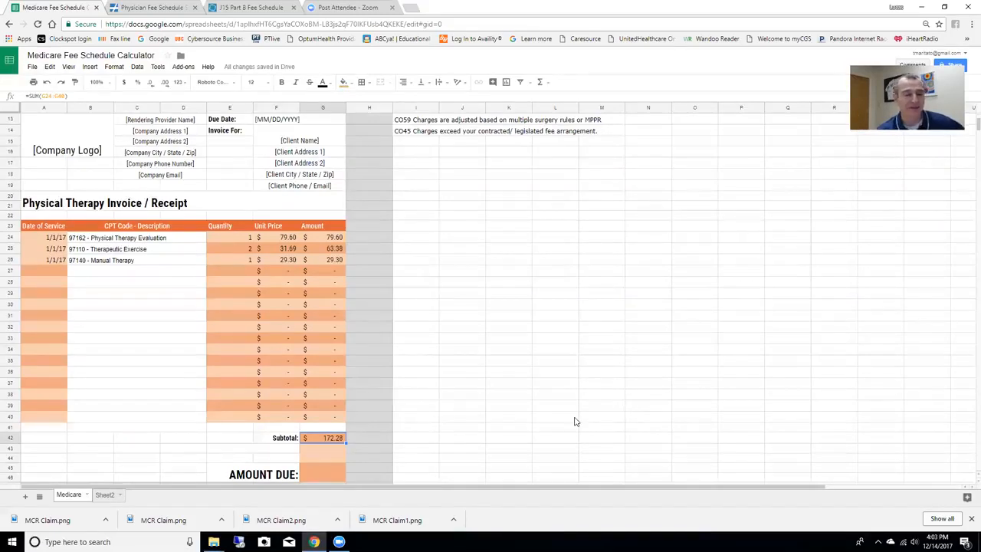
pyautogui.scroll(4, 572, 420)
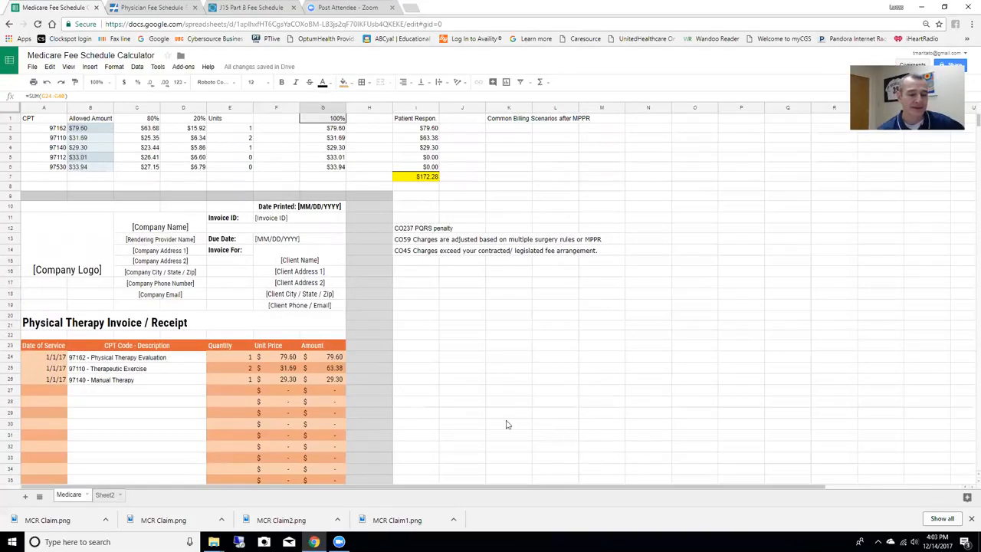
# - Enter 1/3/17 as the date of service in rows 27 and 28 of the invoice
pyautogui.click(53, 391)
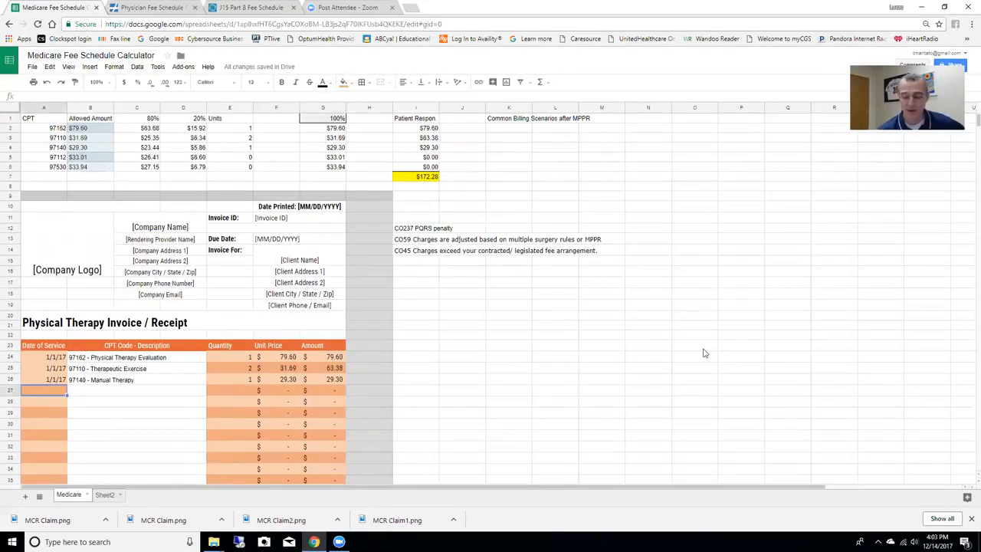
pyautogui.write('1/')
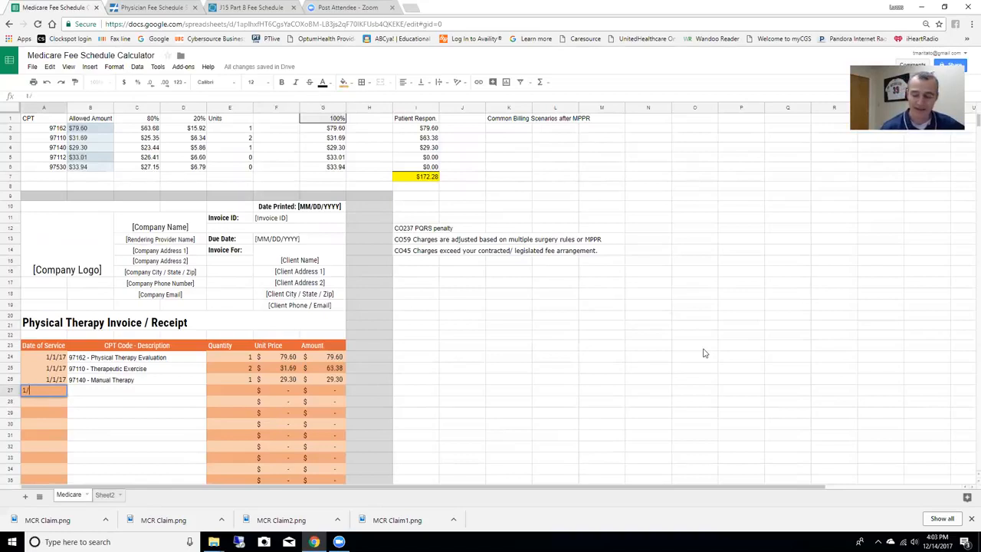
pyautogui.write('3/17')
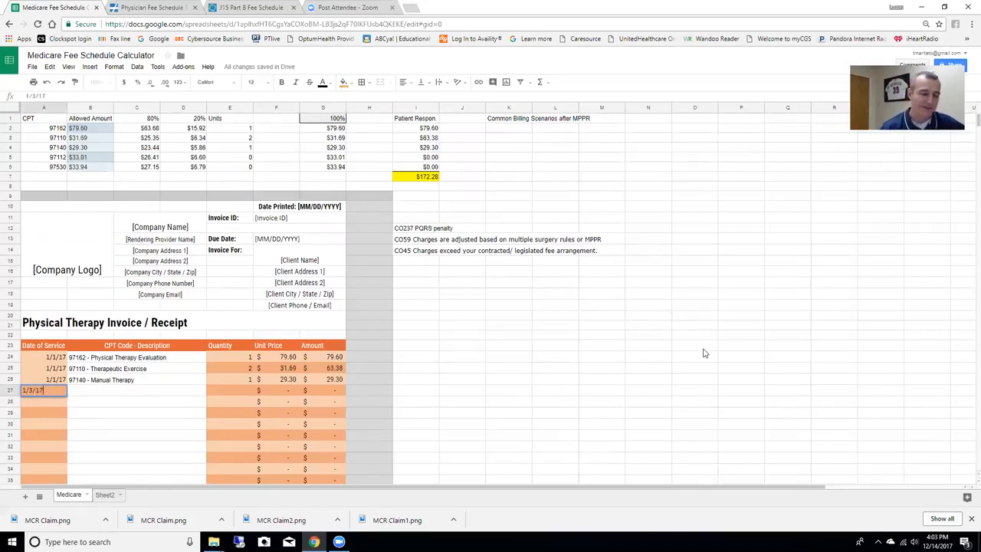
pyautogui.press('Return')
pyautogui.write('1/1')
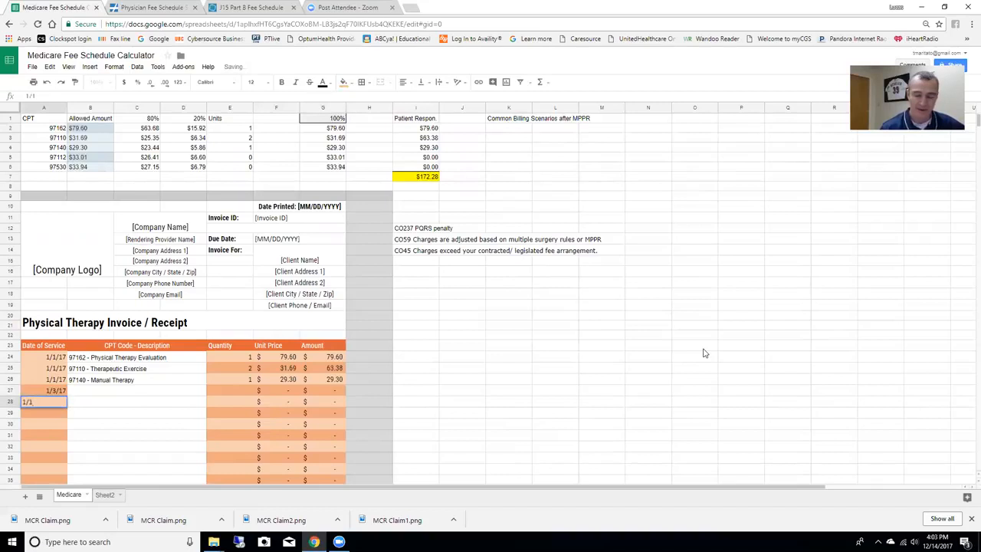
pyautogui.press('BackSpace')
pyautogui.write('3/17')
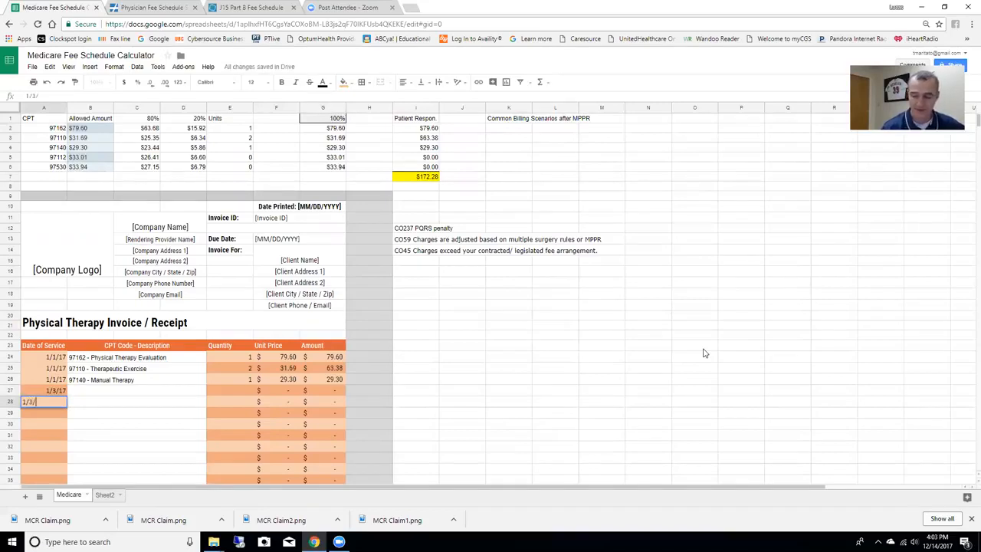
pyautogui.press('Return')
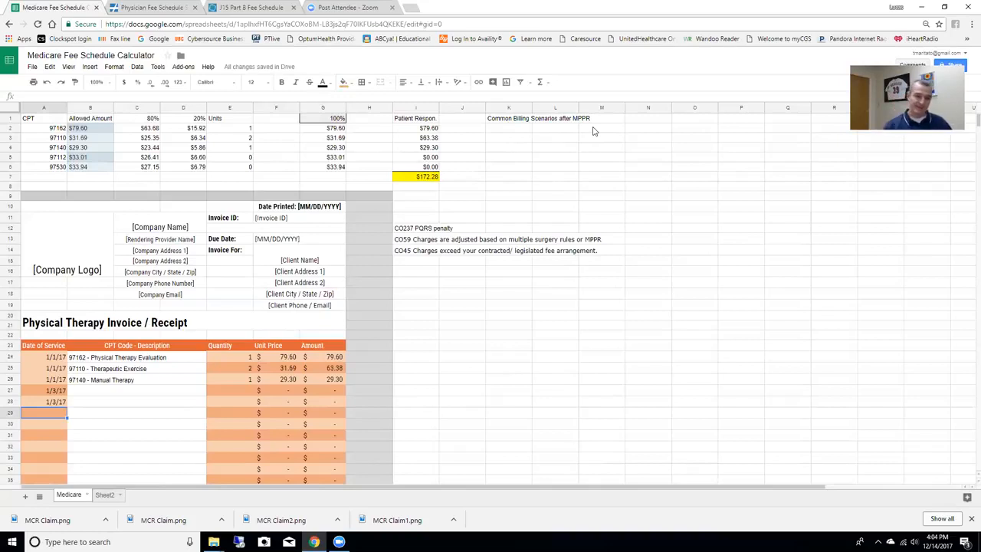
# - In the fee calculator, set the units for 97162 to 0 and for 97110 to 3
pyautogui.click(239, 130)
pyautogui.write('0')
pyautogui.press('Return')
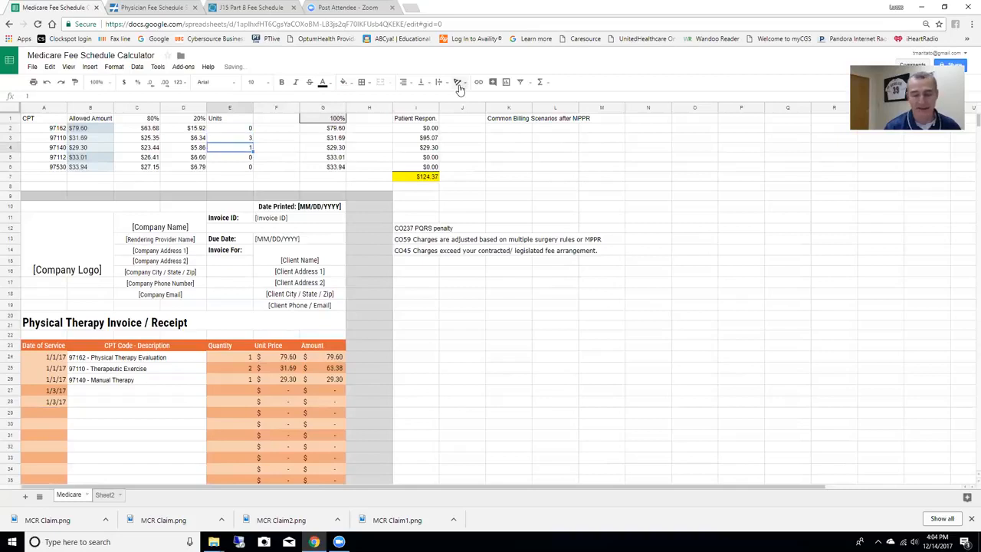
# - Change the patient responsibility percentage in cell G1 of the fee calculator to 4%
pyautogui.press('Up')
pyautogui.press('Up')
pyautogui.press('Right')
pyautogui.press('Up')
pyautogui.press('Right')
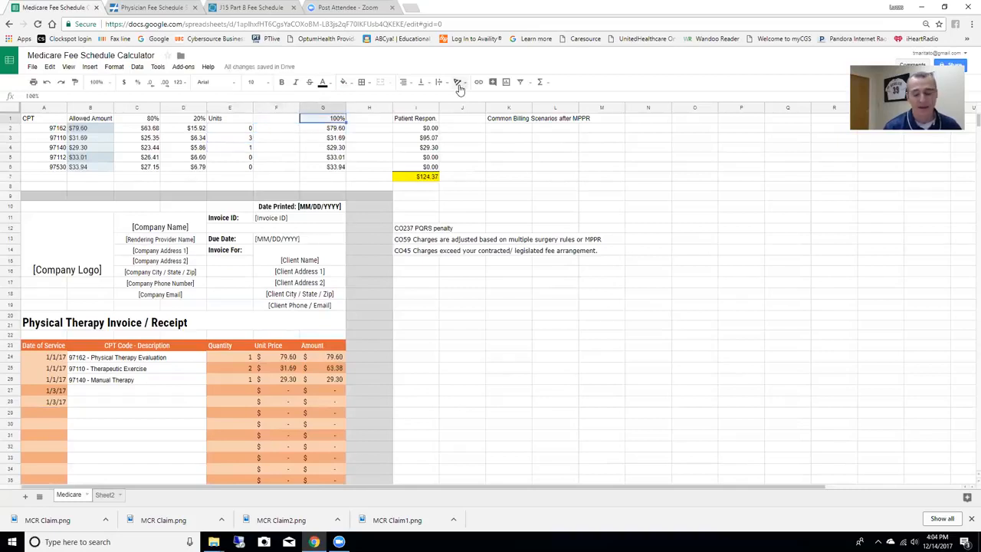
pyautogui.write('4')
pyautogui.press('Return')
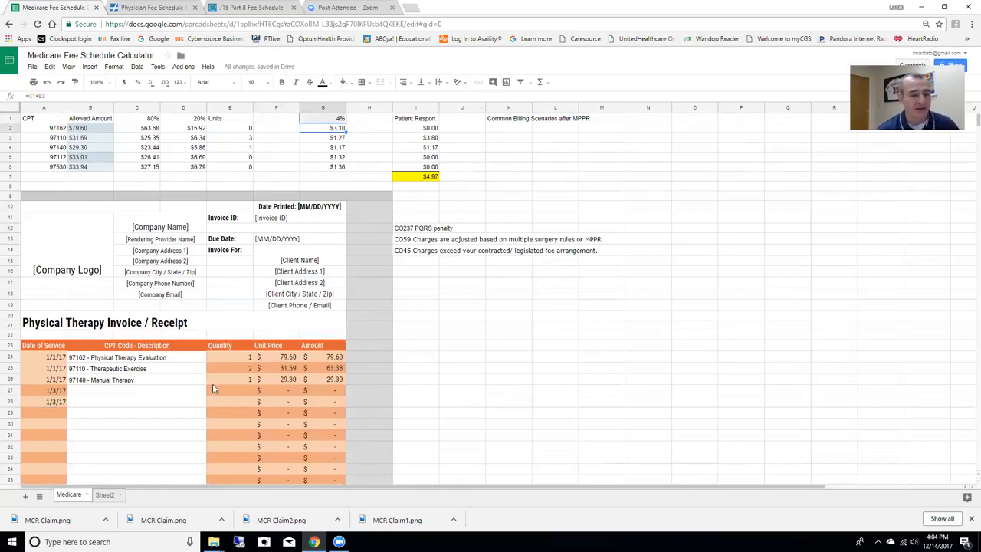
# - Copy the descriptions "97110 - Therapeutic Exercise" and "97140 - Manual Therapy" into the two 1/3/17 lines of the invoice
pyautogui.click(94, 394)
pyautogui.click(102, 371)
pyautogui.click(105, 394)
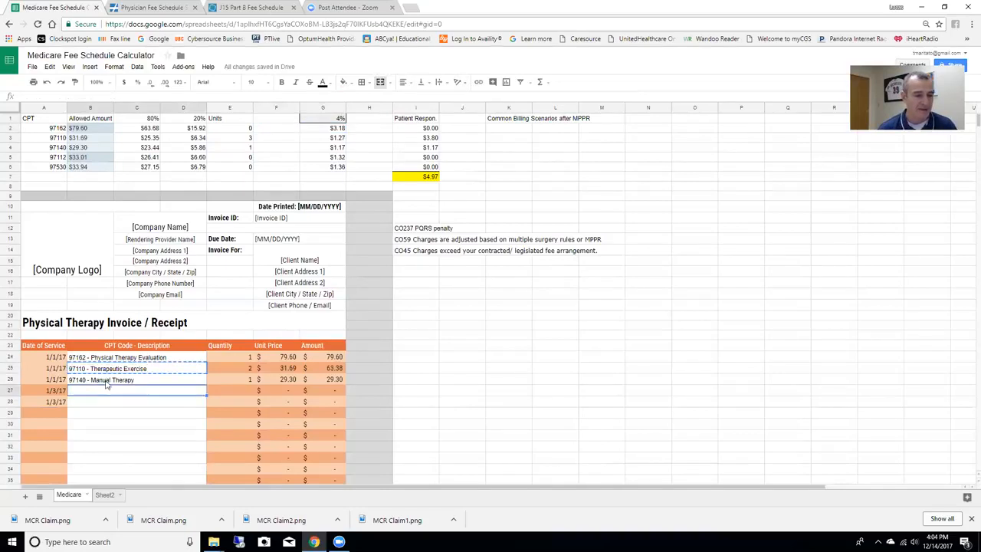
pyautogui.write('97110 - Therapeutic Exercise')
pyautogui.click(107, 381)
pyautogui.hotkey('ctrl', 'c')
pyautogui.click(105, 404)
pyautogui.hotkey('ctrl', 'v')
# - Set the quantities of the 1/3/17 lines to 3 for Therapeutic Exercise and 1 for Manual Therapy
pyautogui.click(238, 392)
pyautogui.write('3')
pyautogui.press('Return')
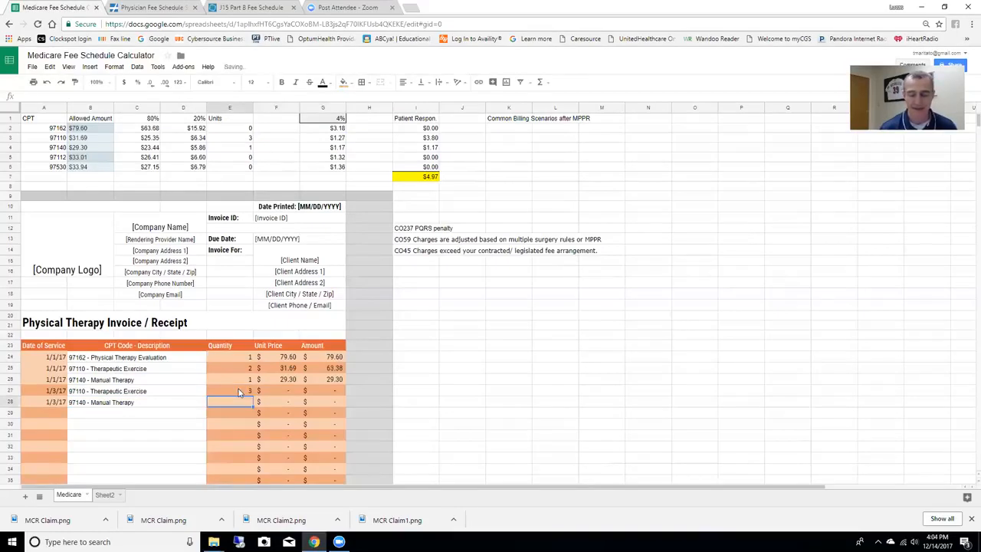
pyautogui.write('1')
# - Set the unit prices of the 1/3/17 lines to 1.27 for Therapeutic Exercise and 1.17 for Manual Therapy
pyautogui.press('Tab')
pyautogui.press('Up')
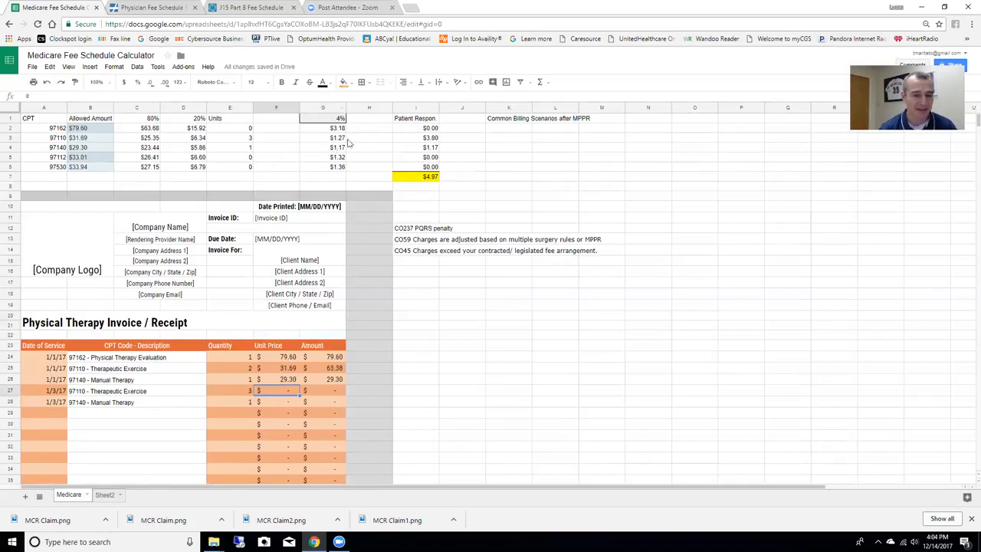
pyautogui.write('1.27')
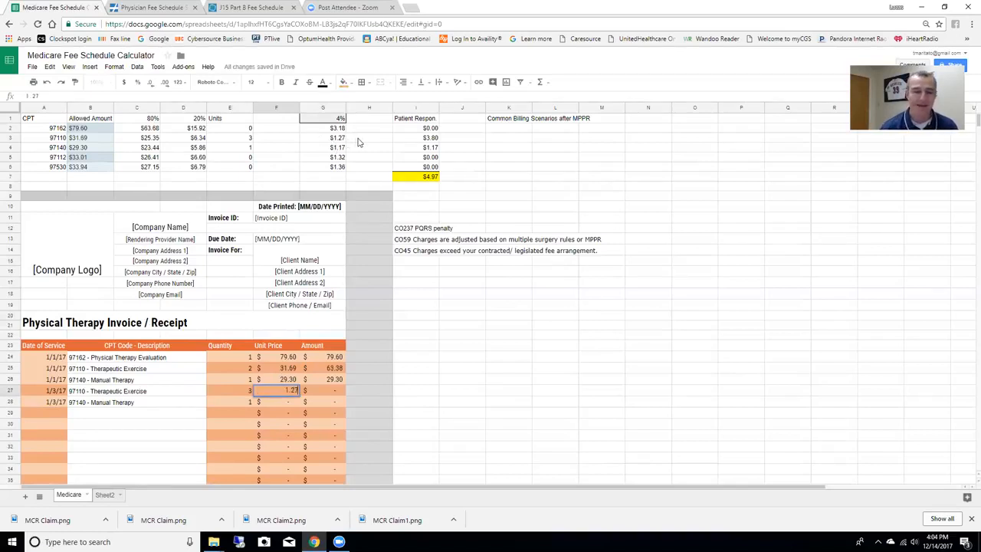
pyautogui.press('Return')
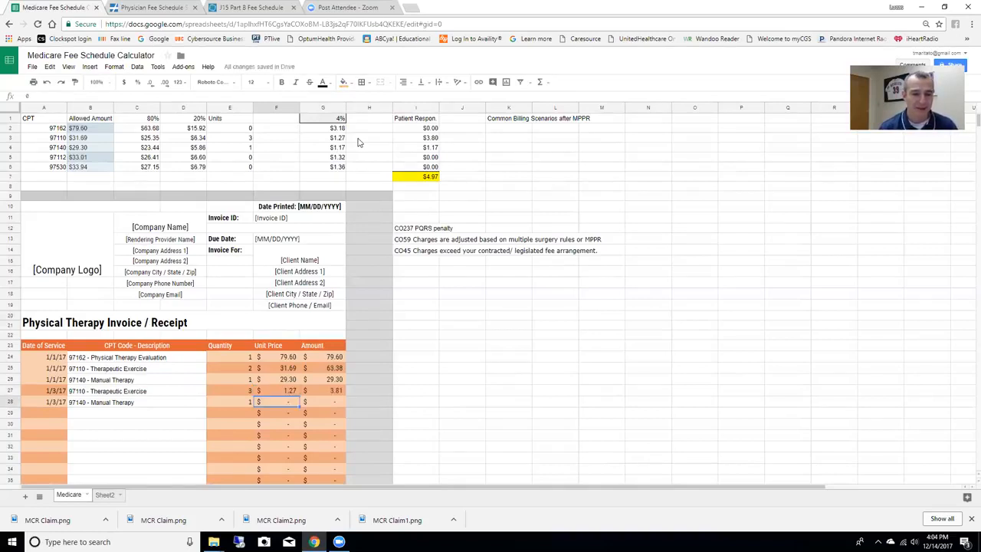
pyautogui.write('1.17')
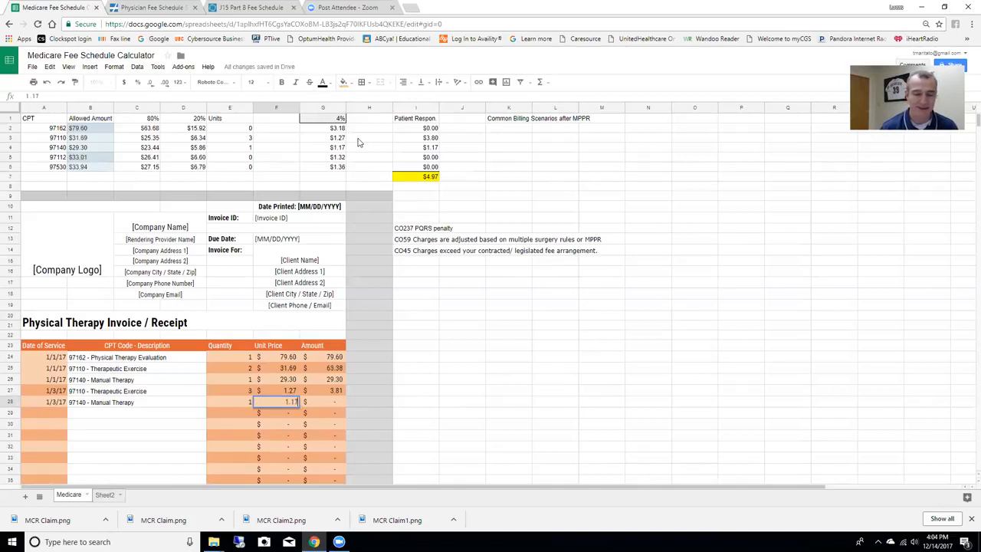
pyautogui.press('Tab')
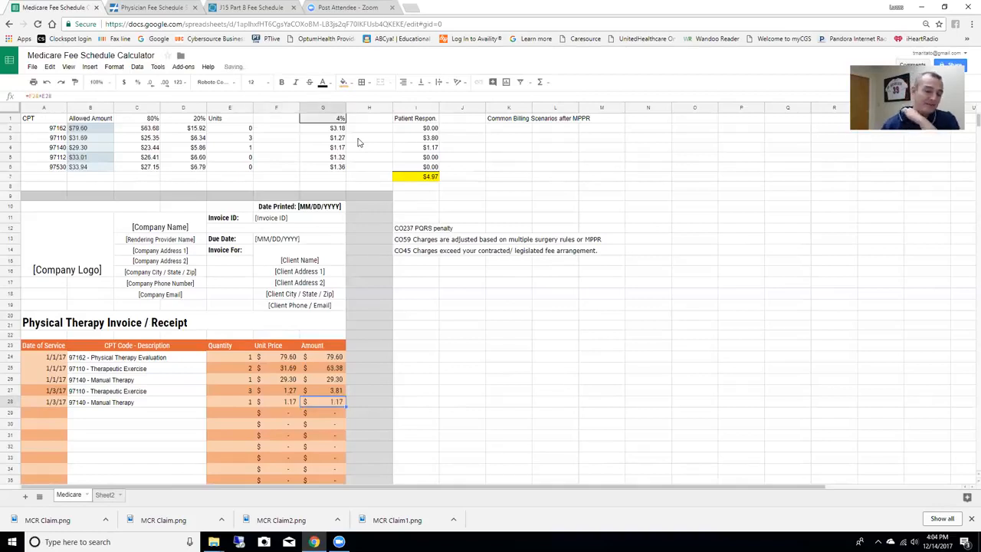
# - Compare the calculator's patient responsibility for 97110 with its 1/3/17 invoice amount, and check the invoice's Subtotal cell
pyautogui.click(433, 140)
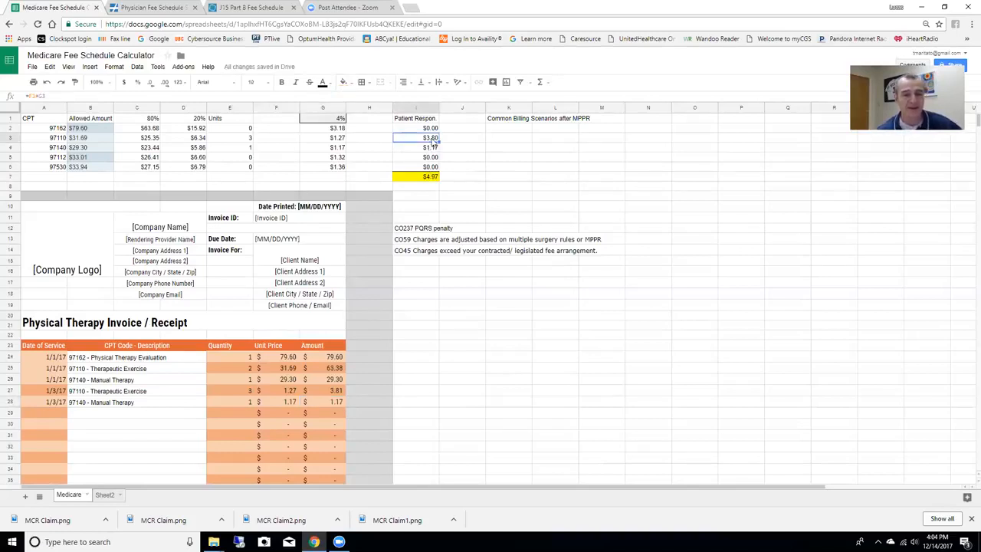
pyautogui.click(336, 392)
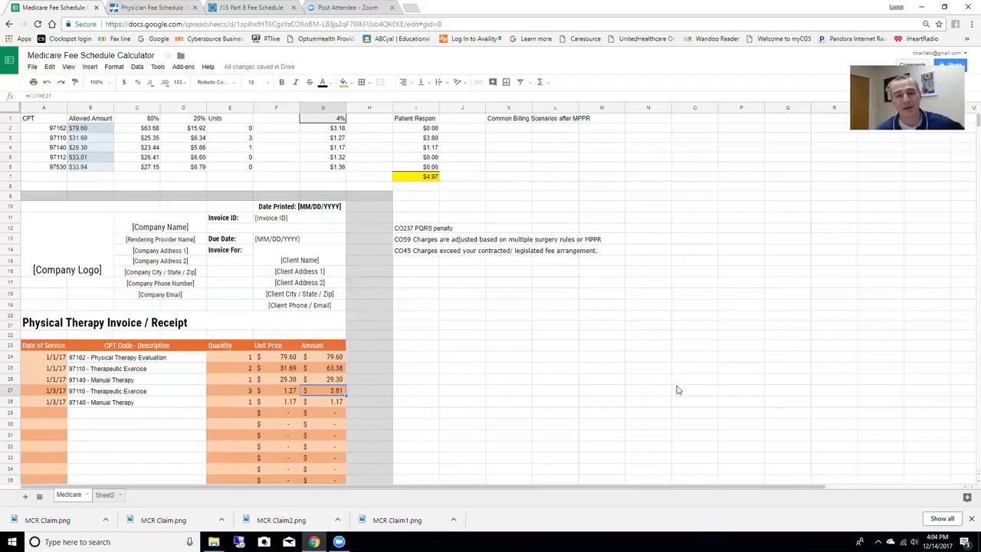
pyautogui.scroll(-4, 677, 390)
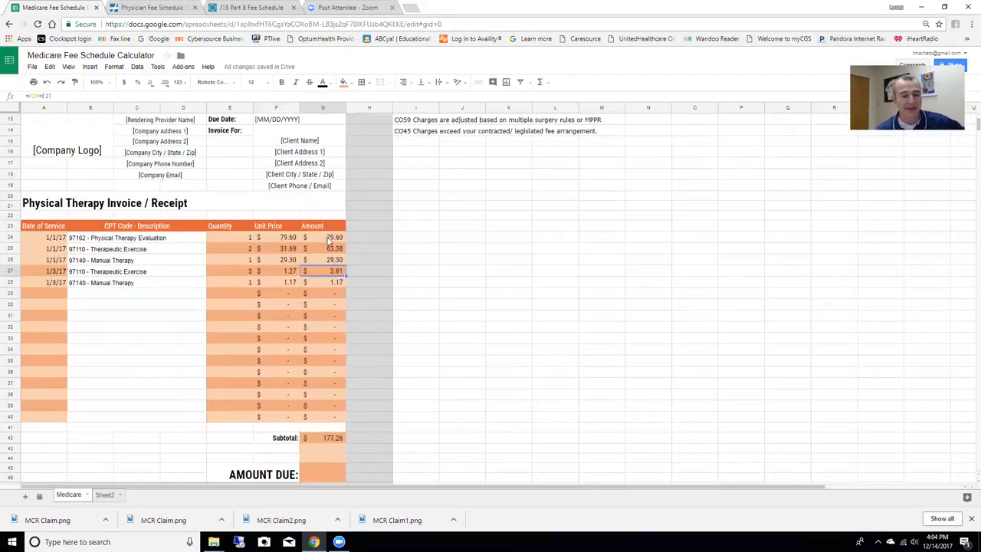
pyautogui.click(322, 441)
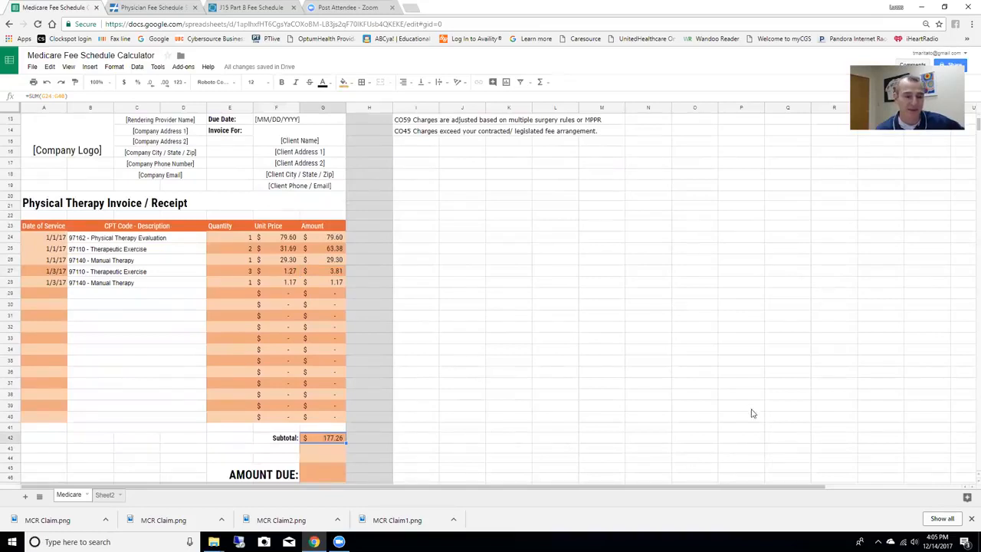
# - Look over the company name, rendering provider and company address placeholders in the invoice header
pyautogui.scroll(2, 749, 408)
pyautogui.scroll(1, 750, 409)
pyautogui.click(151, 177)
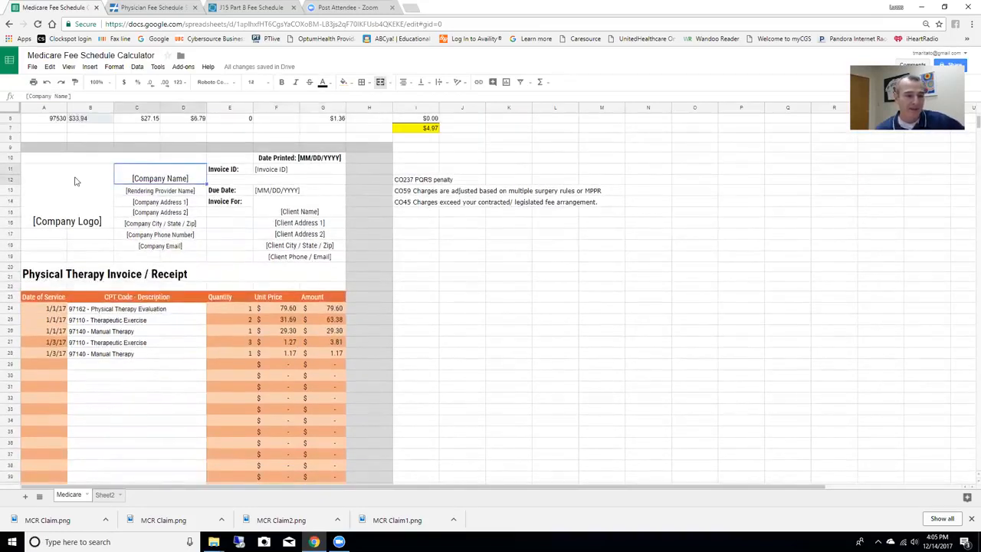
pyautogui.click(175, 191)
pyautogui.click(172, 203)
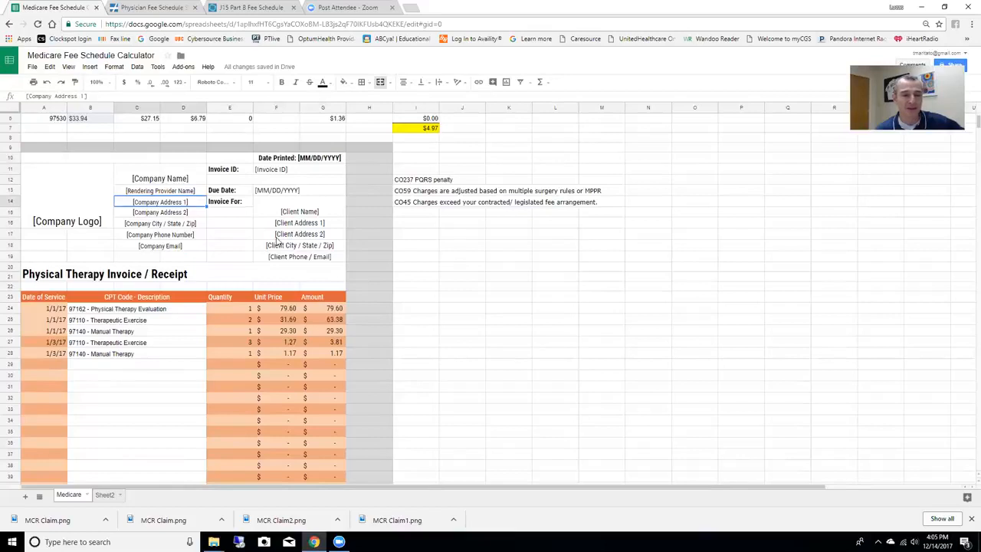
# - Select the whole invoice area from row 10 through the AMOUNT DUE row
pyautogui.scroll(2, 277, 241)
pyautogui.click(42, 208)
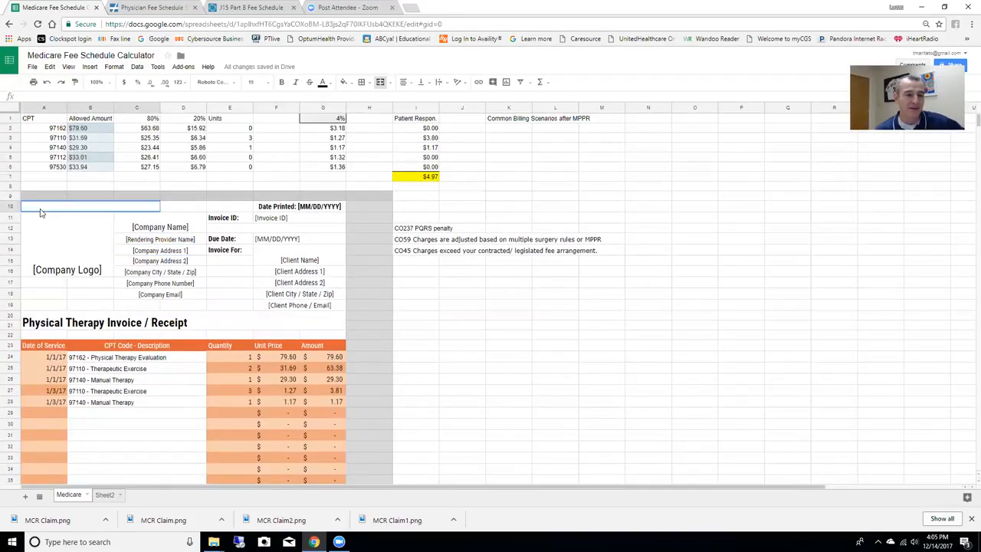
pyautogui.moveTo(42, 211); pyautogui.dragTo(324, 469)
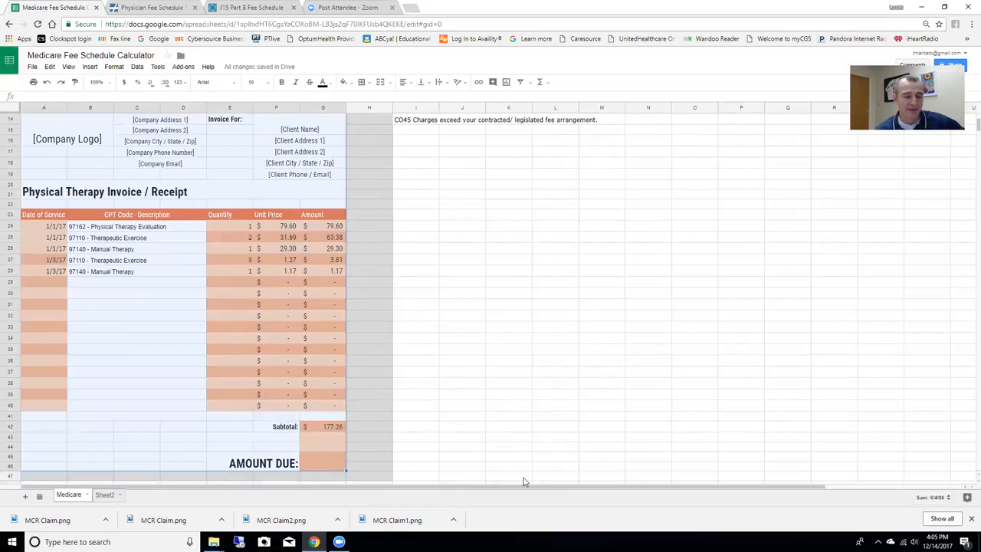
# - Make the AMOUNT DUE cell take its value from the Subtotal cell with the formula =G42
pyautogui.click(309, 452)
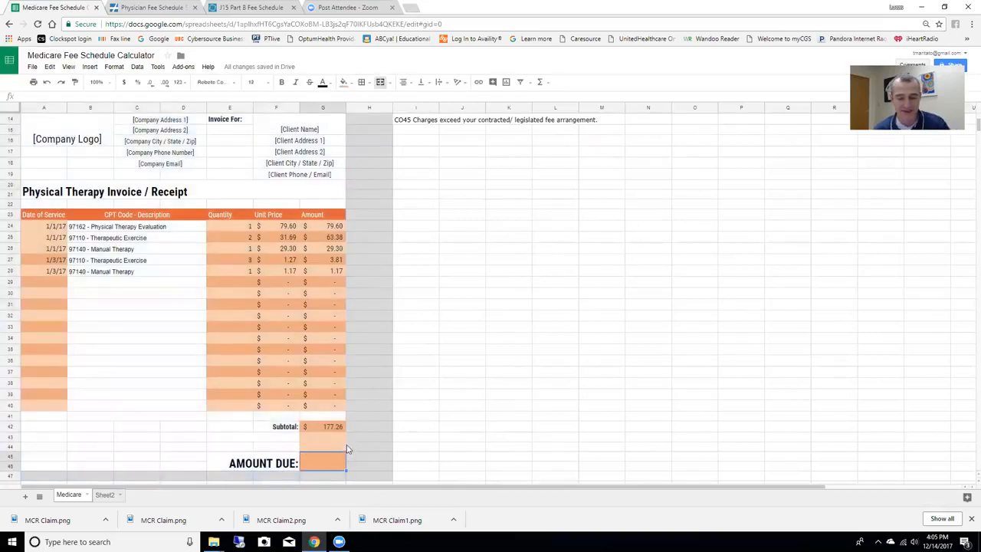
pyautogui.write('=SUM(G24:G40)')
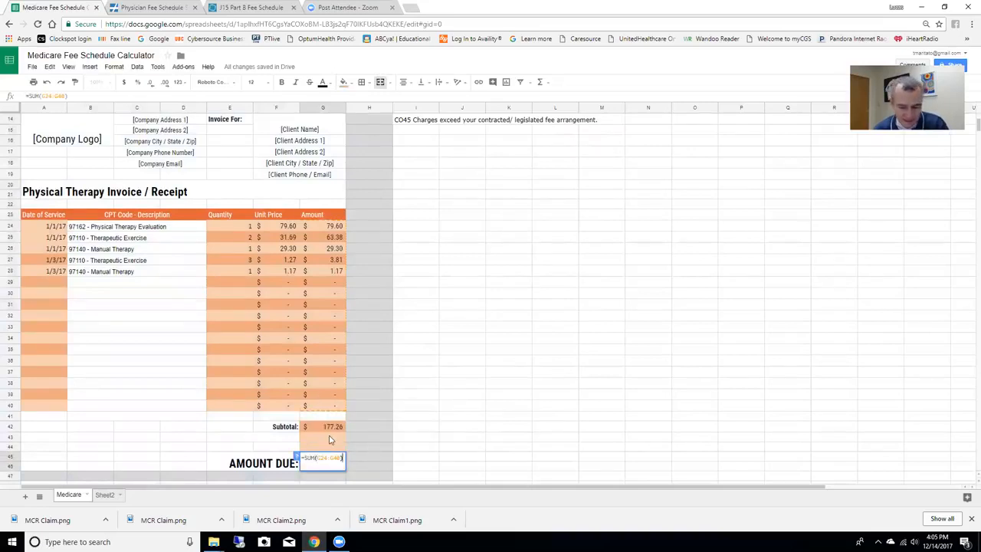
pyautogui.press('BackSpace')
pyautogui.press('BackSpace')
pyautogui.press('BackSpace')
pyautogui.press('BackSpace')
pyautogui.press('BackSpace')
pyautogui.press('BackSpace')
pyautogui.press('BackSpace')
pyautogui.press('BackSpace')
pyautogui.press('BackSpace')
pyautogui.press('BackSpace')
pyautogui.press('BackSpace')
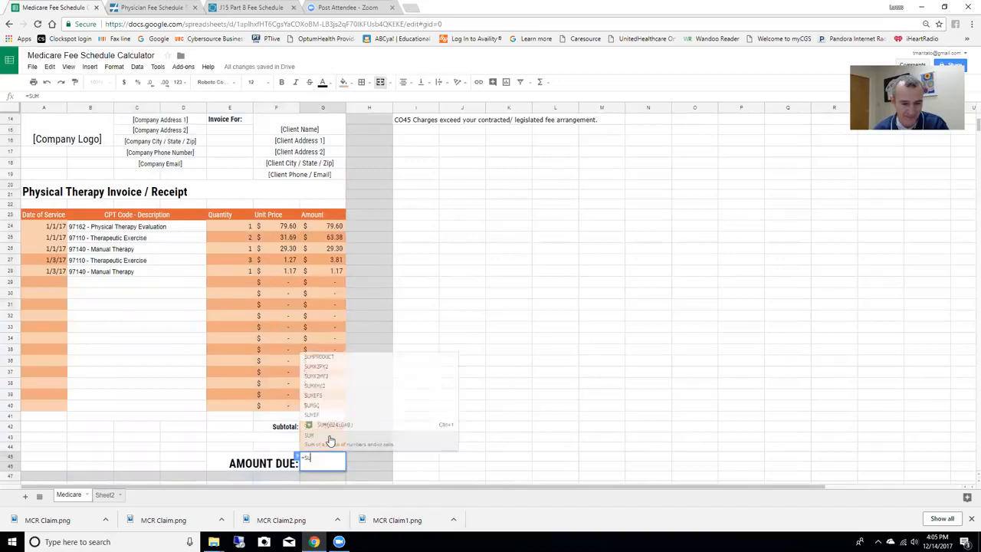
pyautogui.press('BackSpace')
pyautogui.click(306, 429)
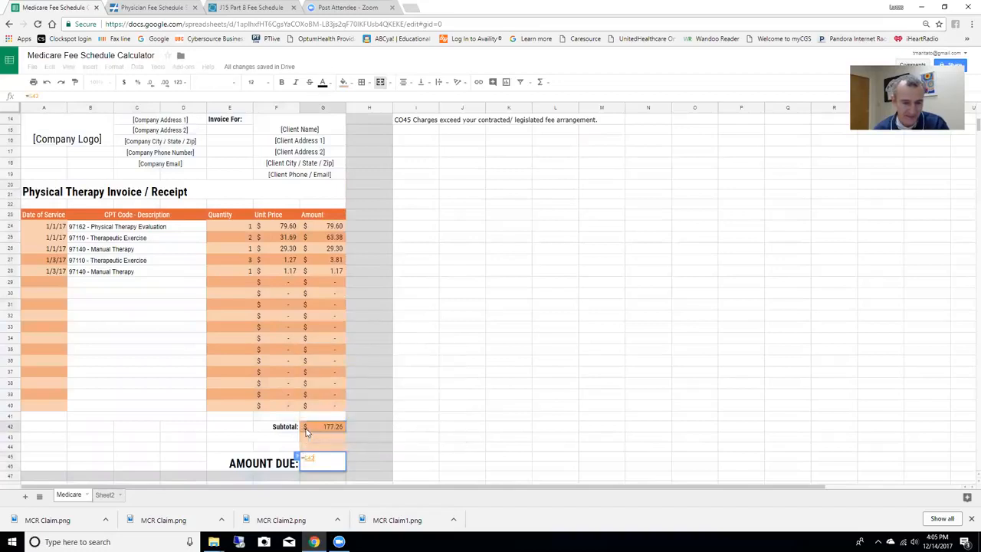
pyautogui.press('Return')
# - Merge the blank cells E44 and F44 above the AMOUNT DUE label into one cell
pyautogui.click(285, 442)
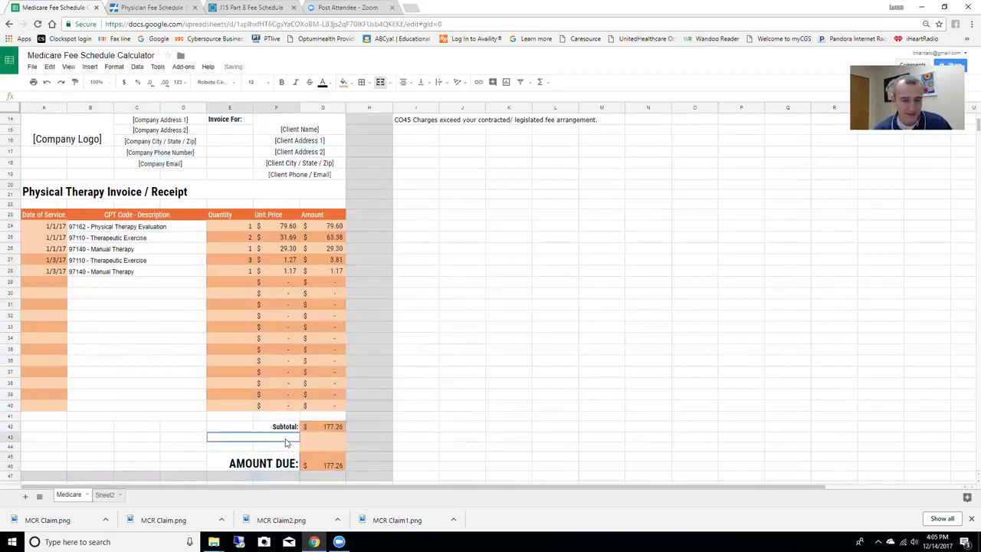
pyautogui.click(283, 448)
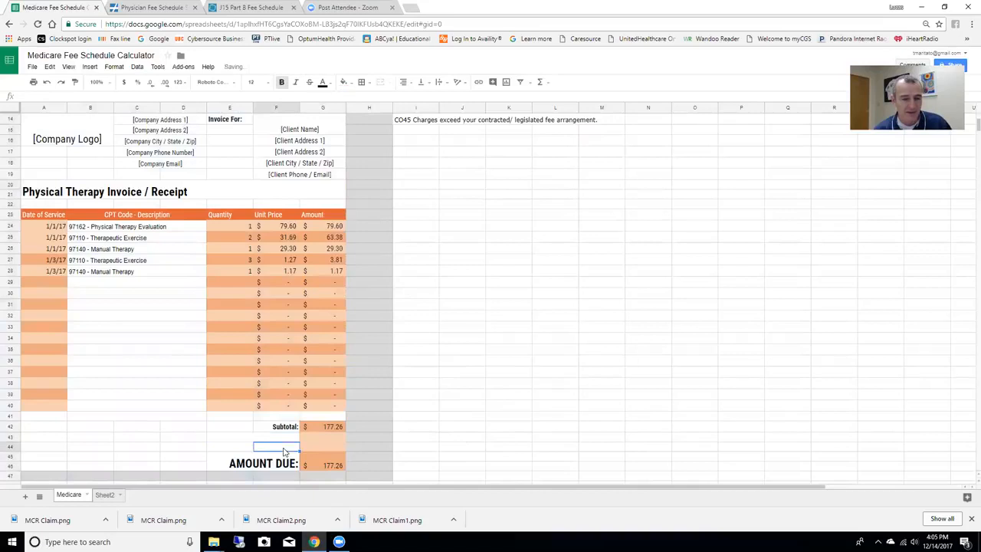
pyautogui.click(244, 447)
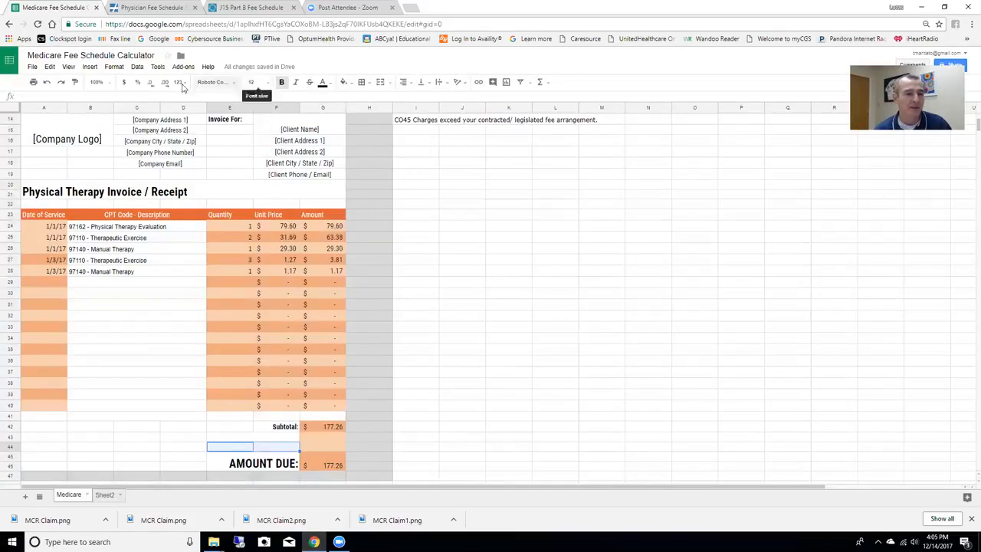
pyautogui.click(380, 82)
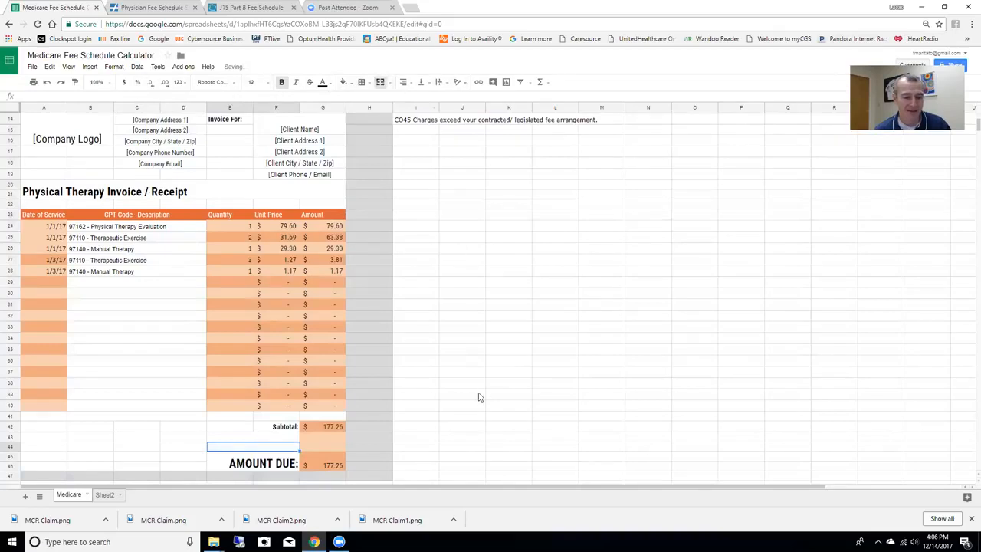
pyautogui.click(478, 397)
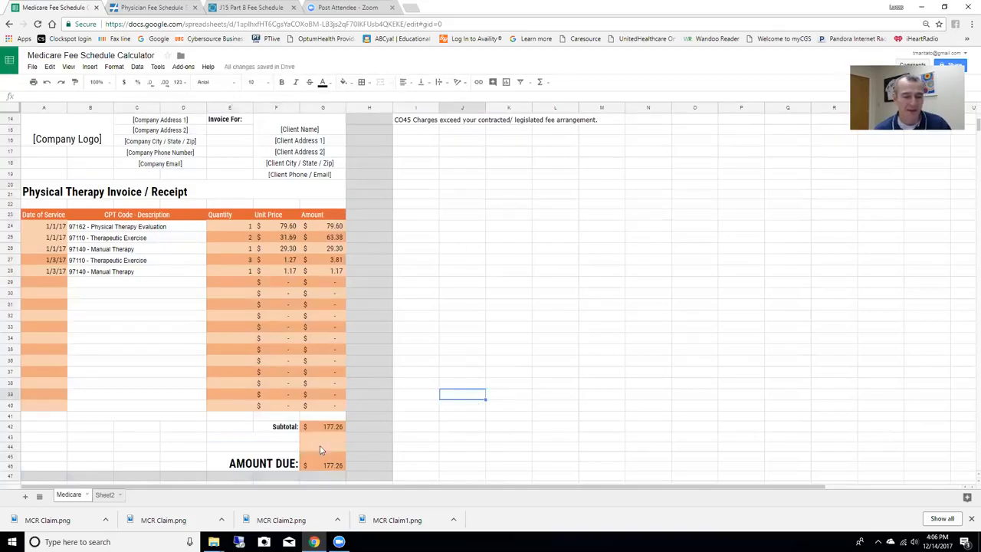
# - Preview a printout of only the invoice range A10:G46 in portrait on letter paper, and leave the print settings
pyautogui.scroll(2, 63, 175)
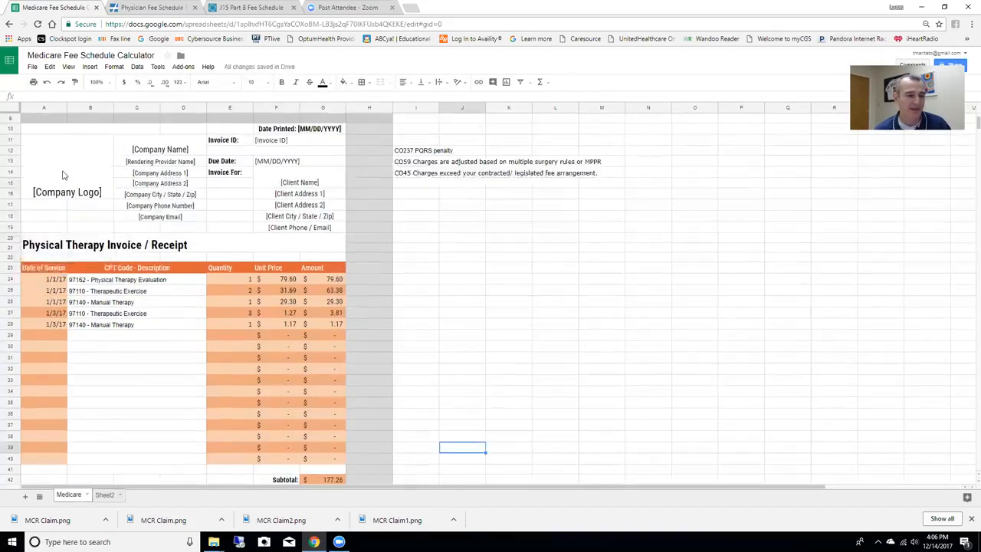
pyautogui.scroll(1, 63, 175)
pyautogui.moveTo(51, 153); pyautogui.dragTo(329, 468)
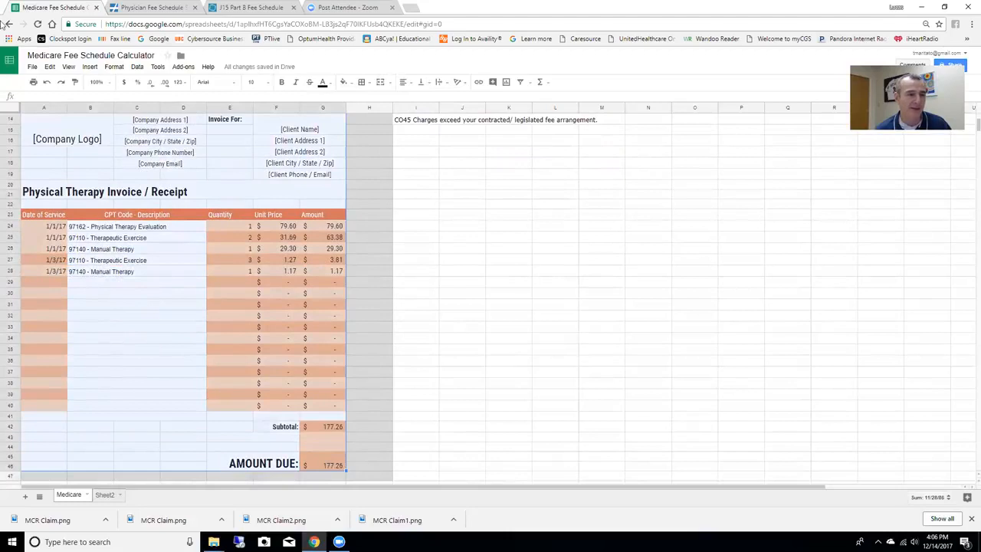
pyautogui.click(33, 82)
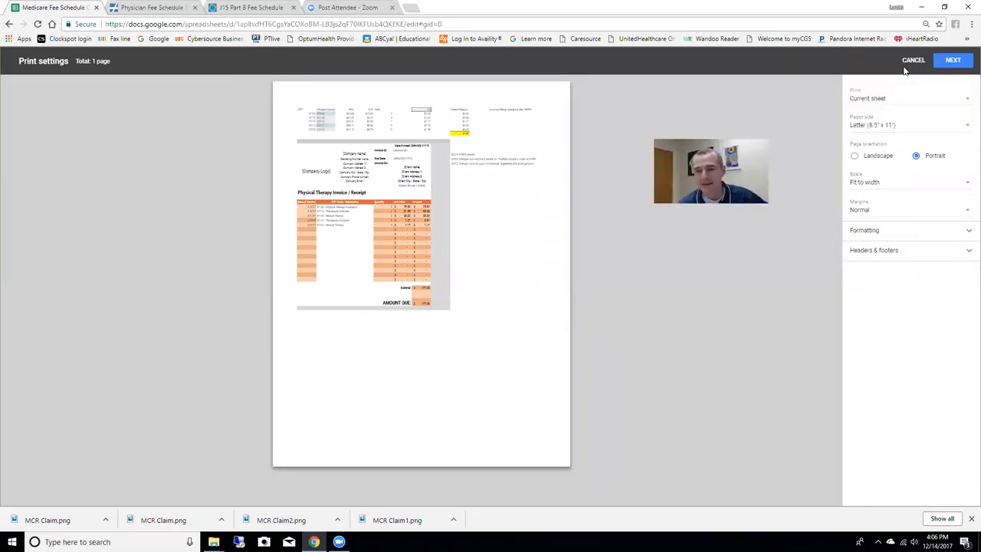
pyautogui.click(888, 100)
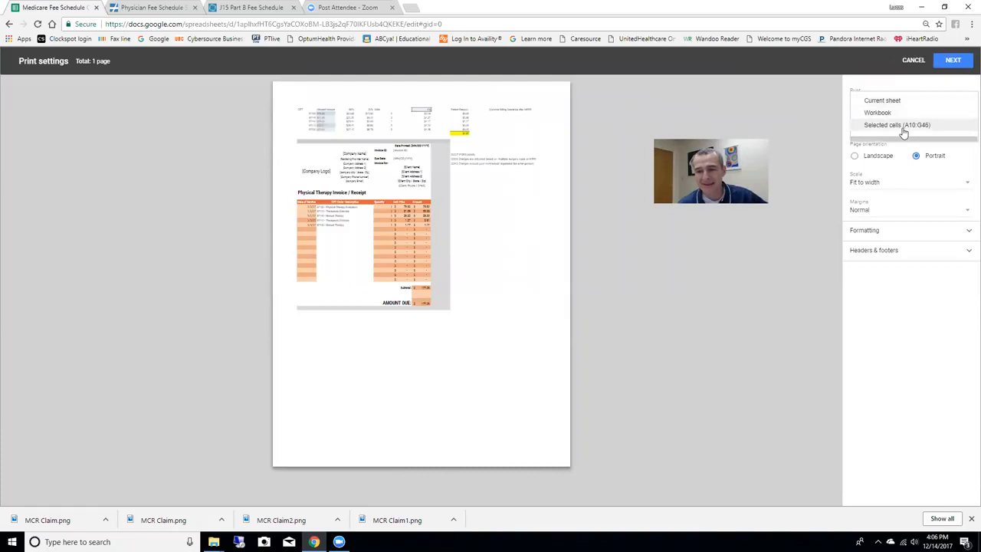
pyautogui.click(903, 128)
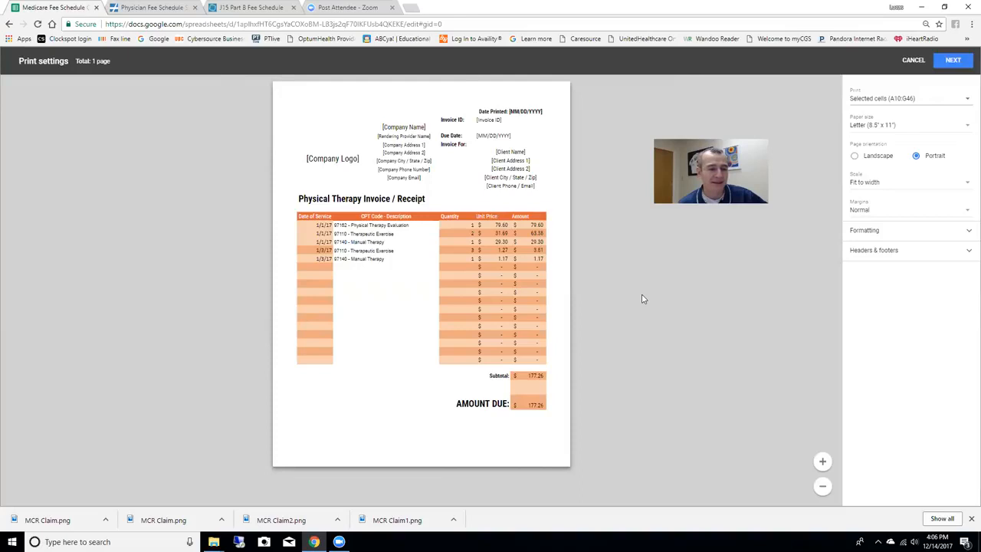
pyautogui.press('Escape')
# - Add an invoice line in row 29 dated 1/3/17 with the description "Patient Payment - Check # 1111"
pyautogui.click(127, 285)
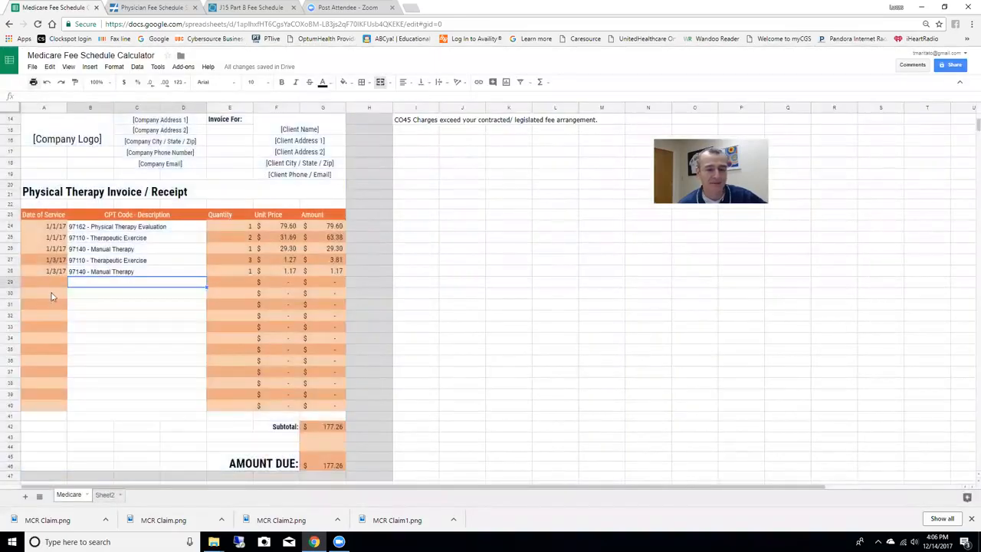
pyautogui.press('Left')
pyautogui.write('1/')
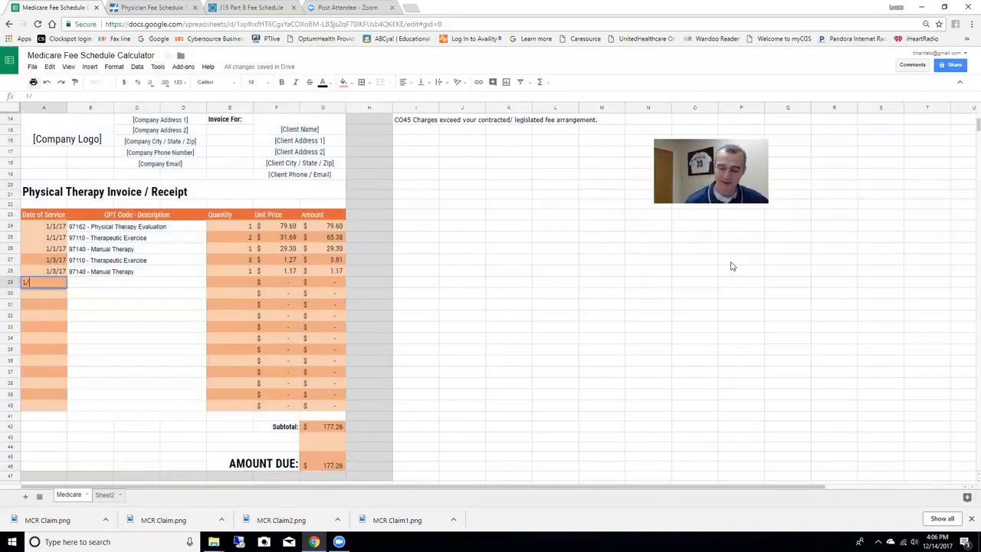
pyautogui.press('Tab')
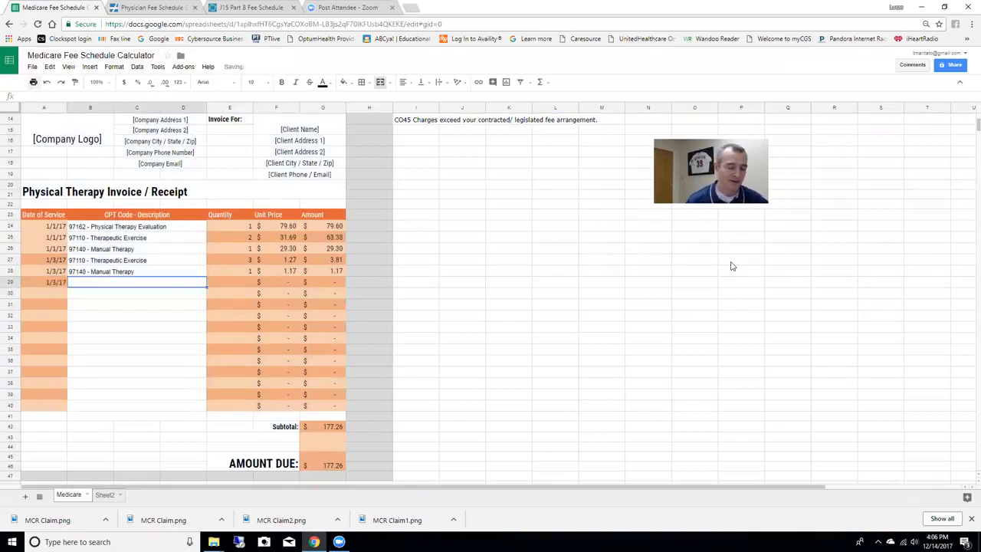
pyautogui.write('Patient ')
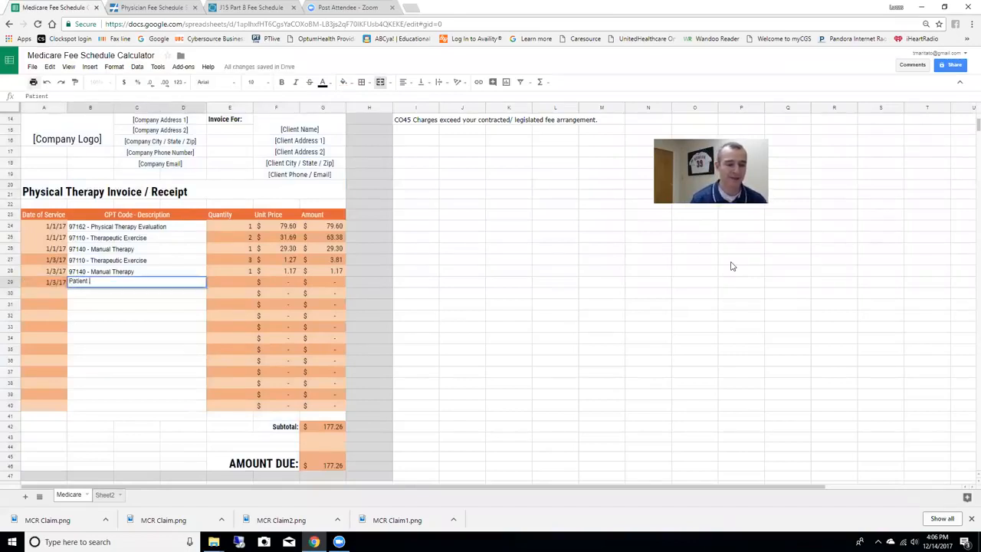
pyautogui.write('Payment - Check # 1')
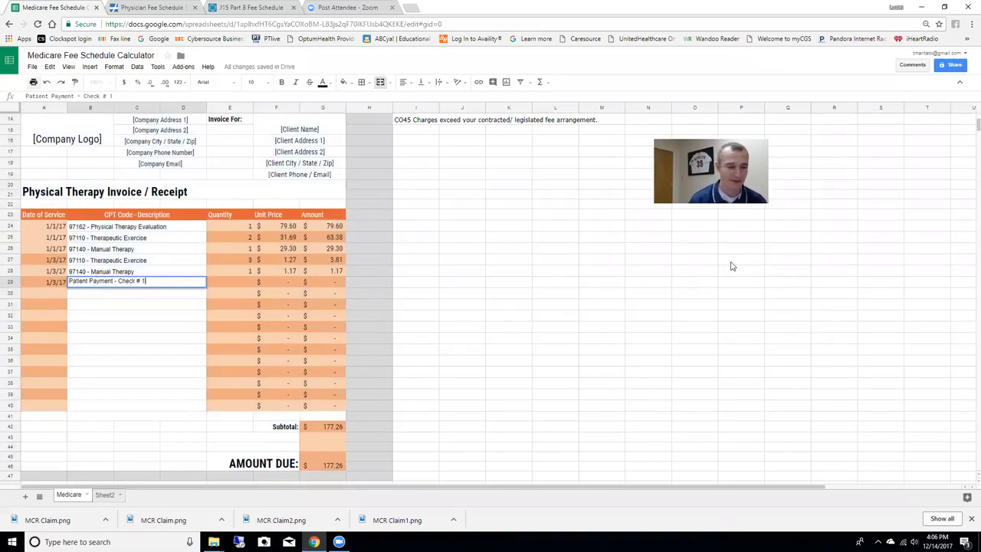
pyautogui.write('111')
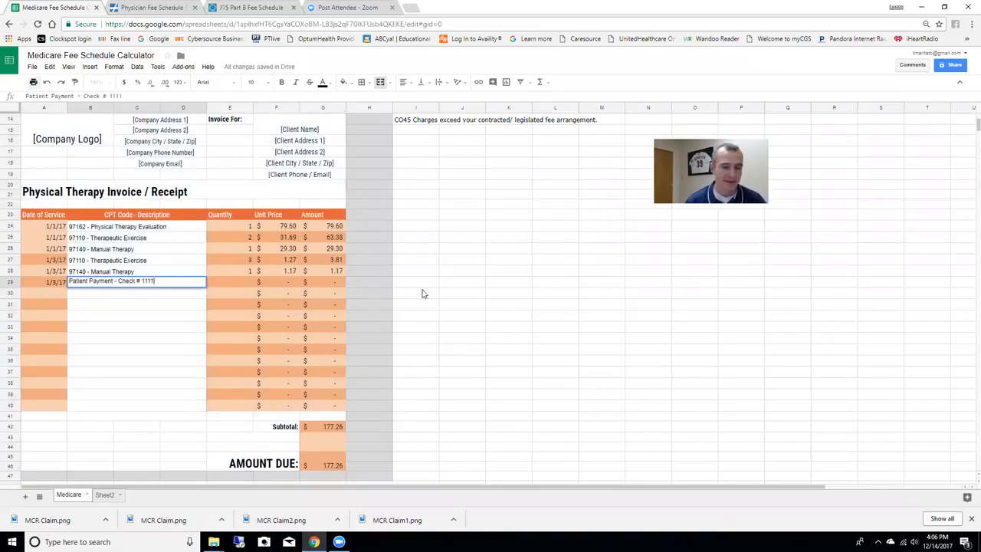
# - Set the patient payment line's Amount to -177.26
pyautogui.click(334, 284)
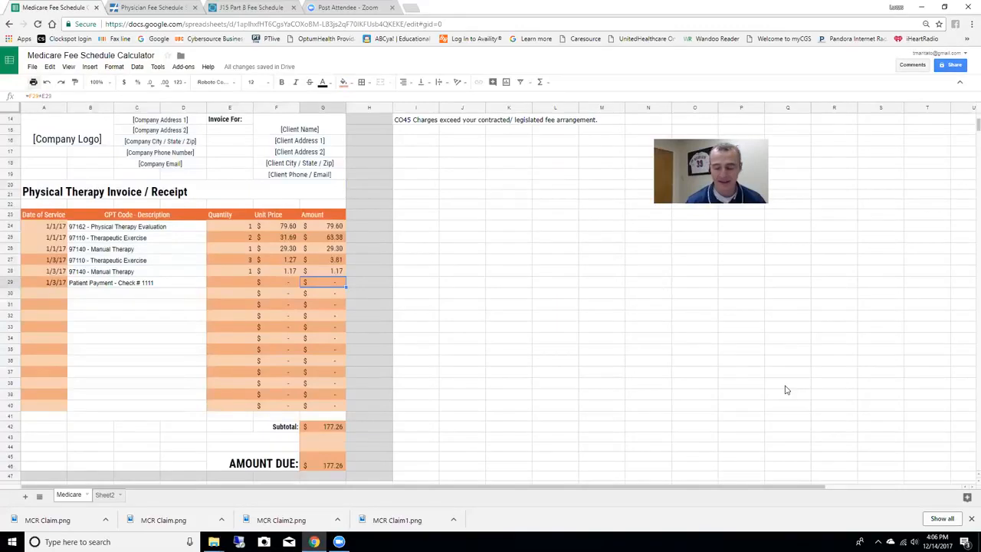
pyautogui.write('-')
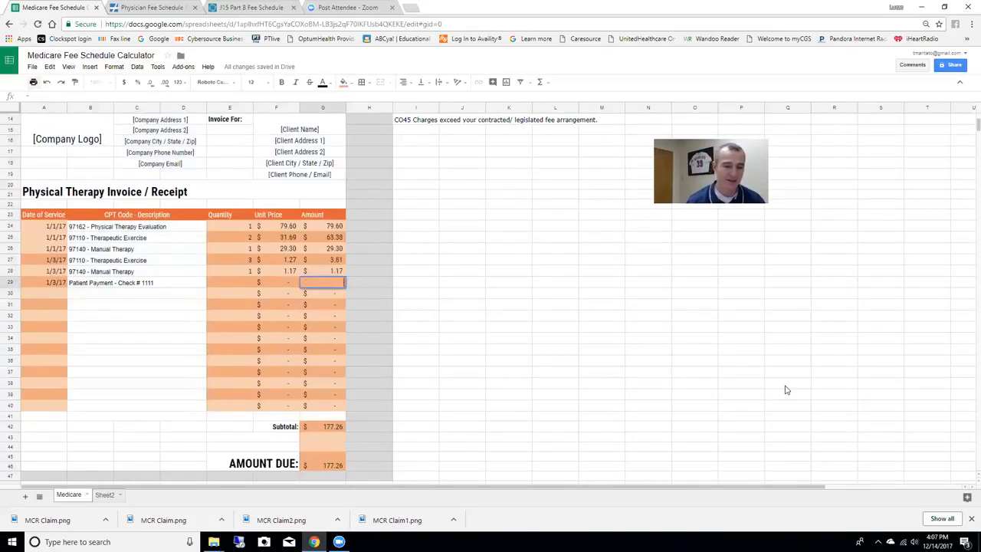
pyautogui.write('177.26')
pyautogui.press('Return')
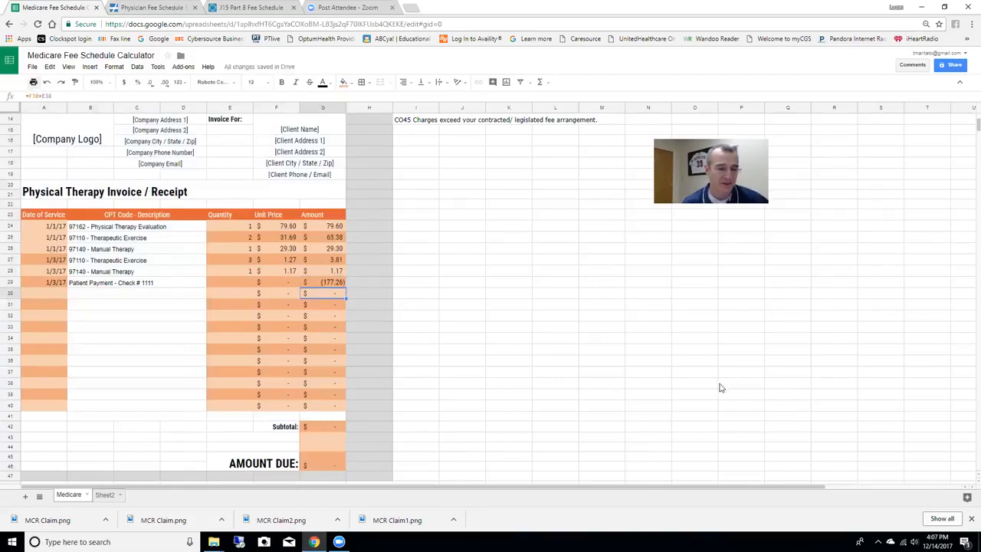
# - Check the print preview of the selected invoice cells A10:G46 with the payment line included, and cancel printing
pyautogui.scroll(3, 445, 199)
pyautogui.moveTo(54, 151); pyautogui.dragTo(311, 466)
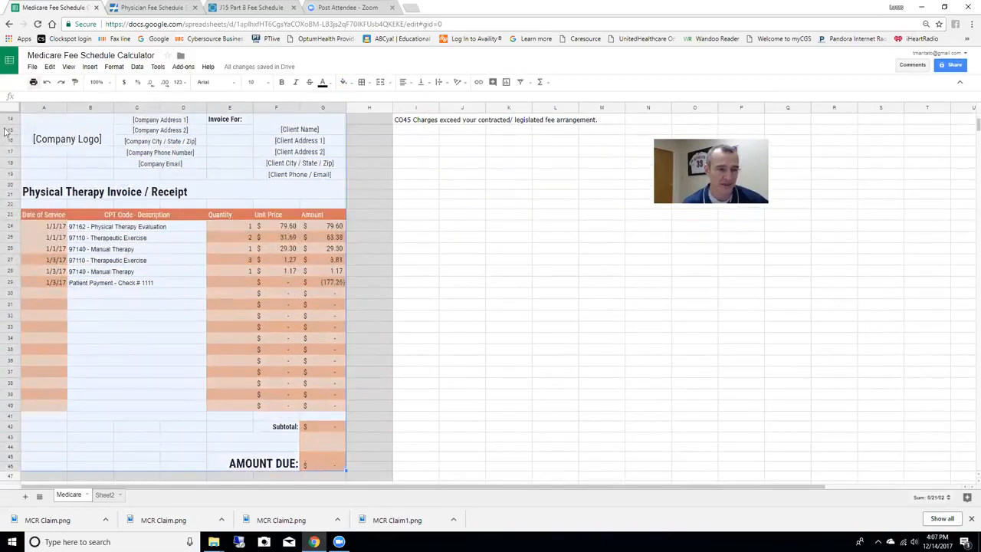
pyautogui.click(33, 81)
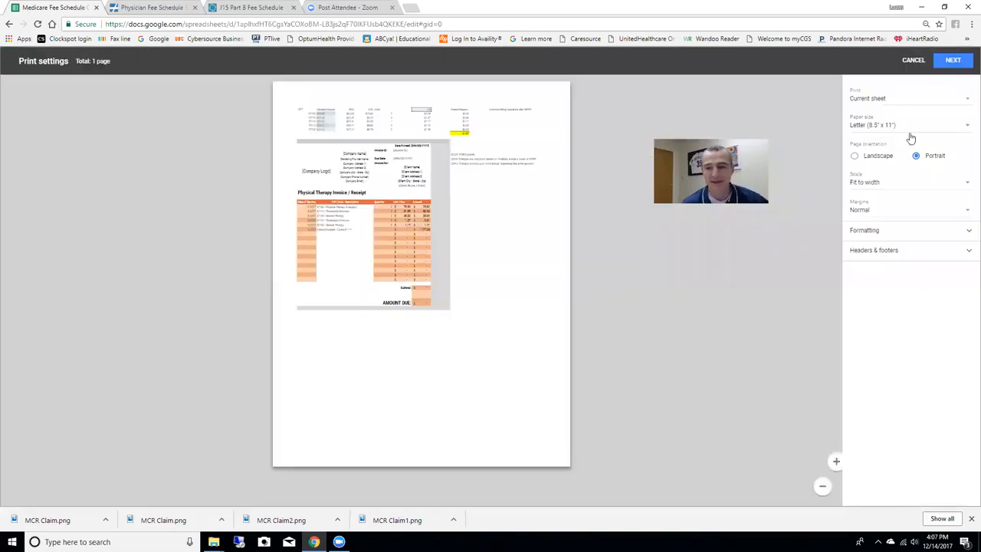
pyautogui.click(898, 100)
pyautogui.click(901, 126)
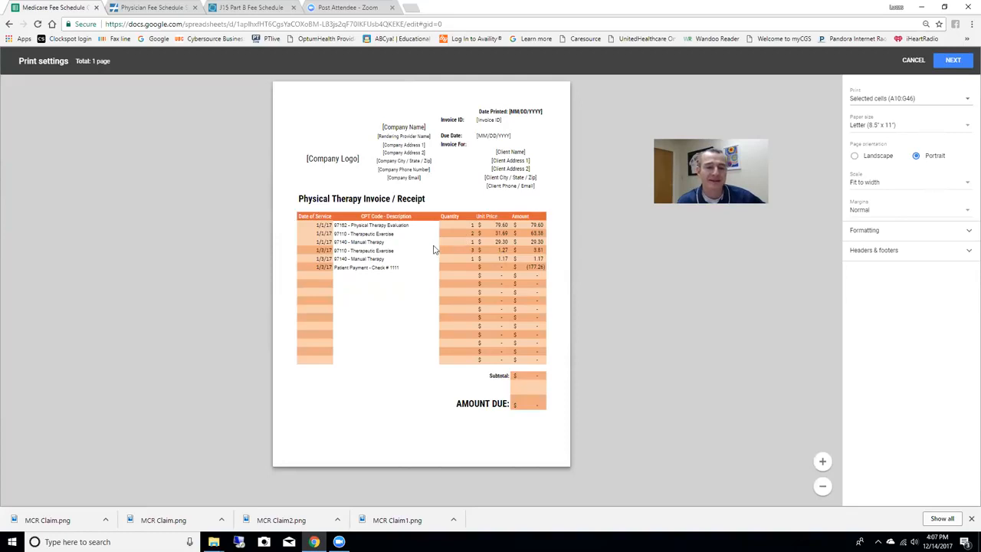
pyautogui.click(914, 63)
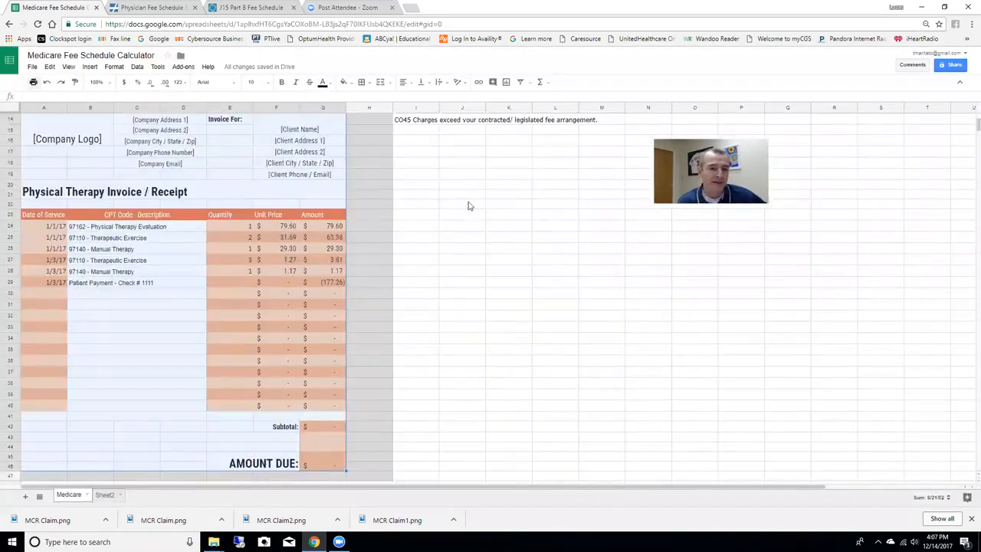
# - Duplicate the Medicare sheet with its calculator and invoice
pyautogui.click(465, 204)
pyautogui.scroll(4, 405, 254)
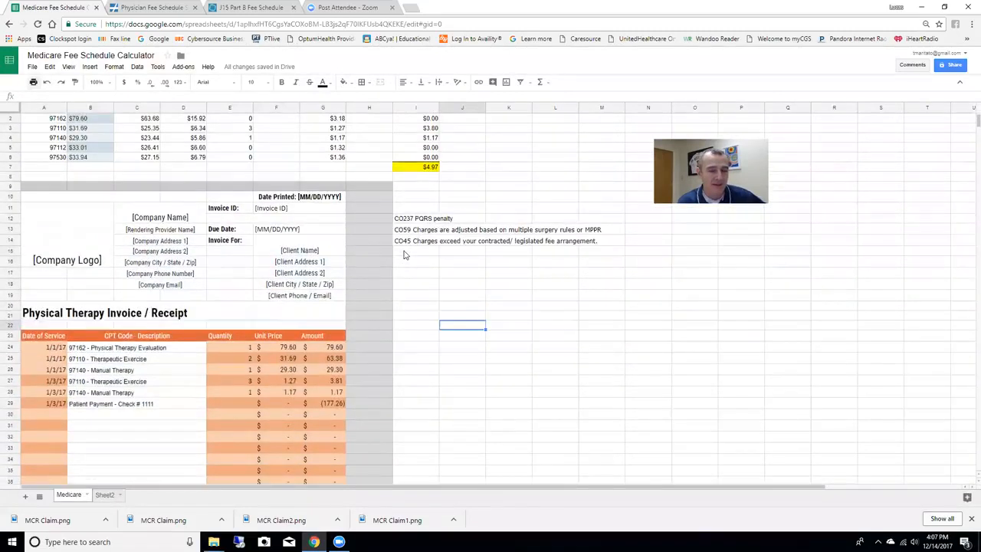
pyautogui.scroll(1, 404, 255)
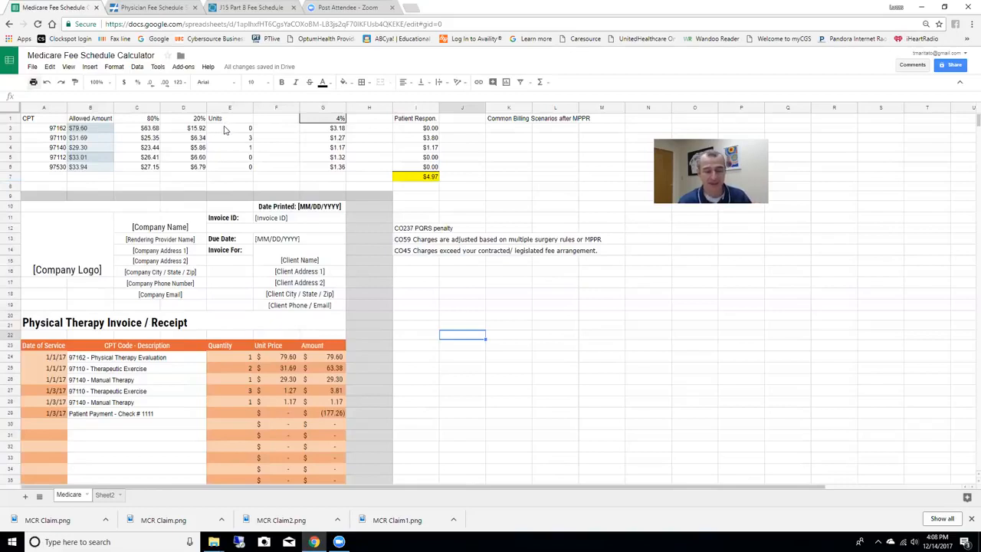
pyautogui.click(103, 496)
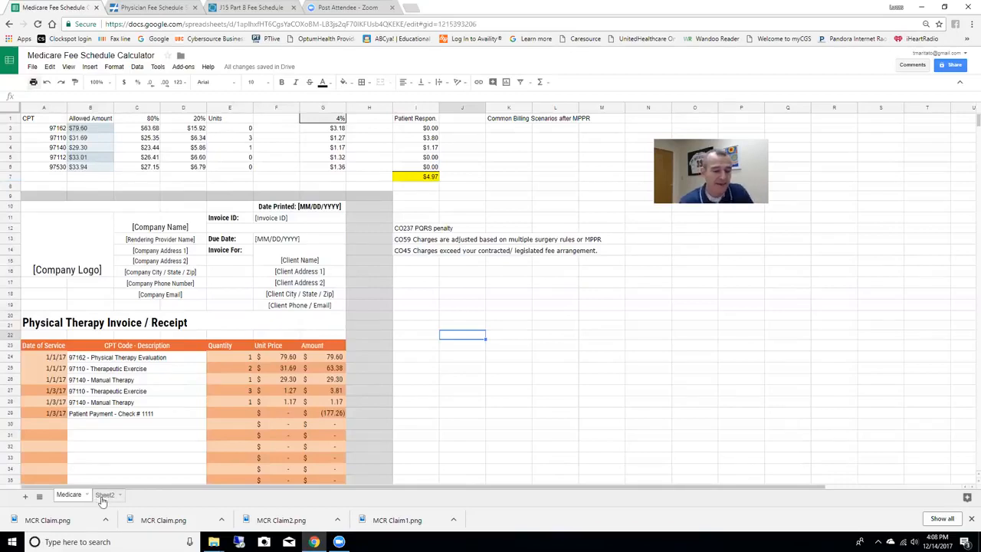
pyautogui.click(69, 495)
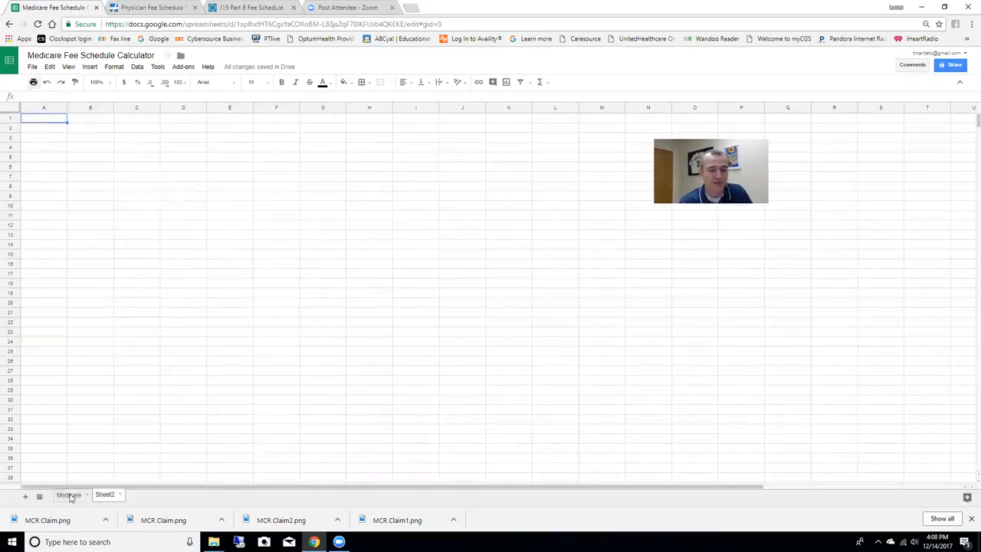
pyautogui.rightClick(75, 496)
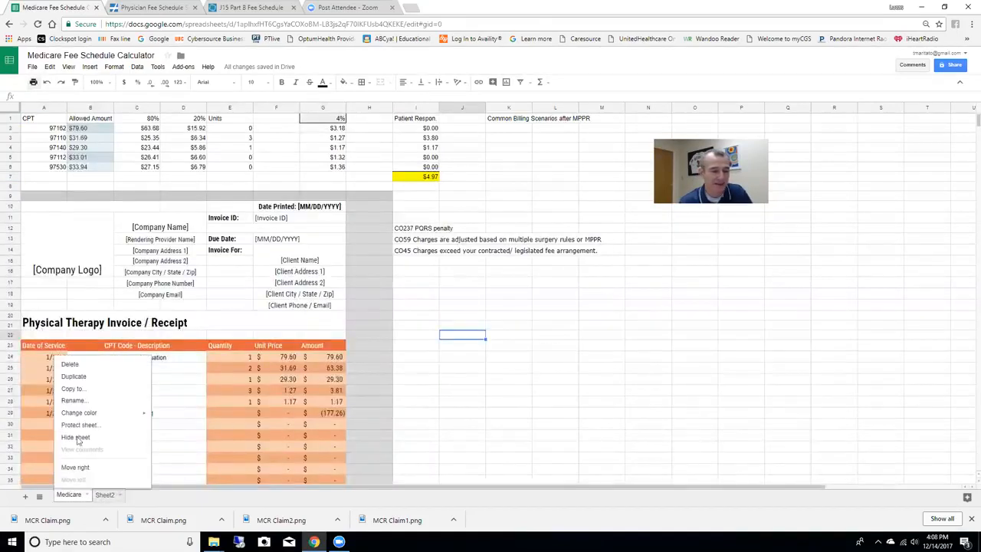
pyautogui.click(77, 377)
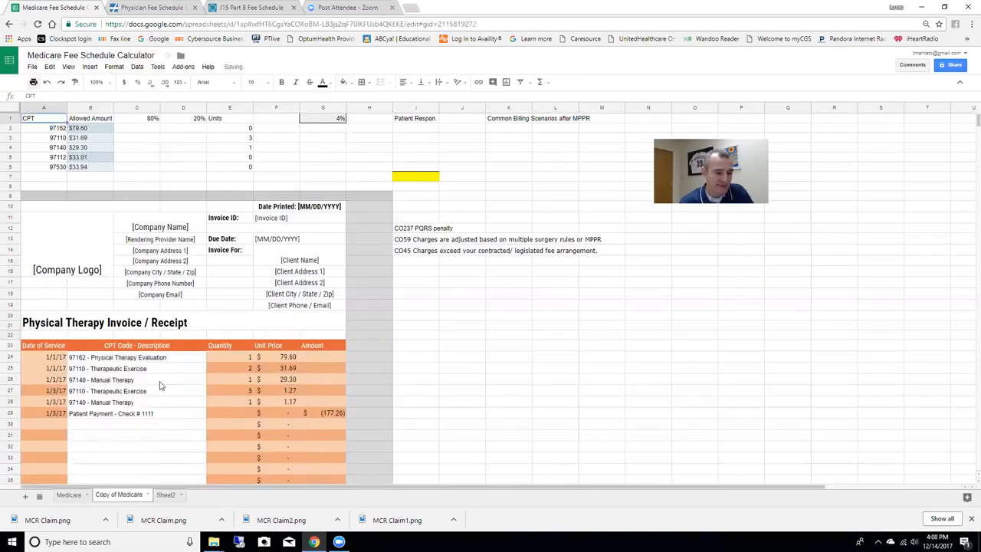
# - Rename the copied Medicare sheet with the patient's last and first name
pyautogui.rightClick(144, 494)
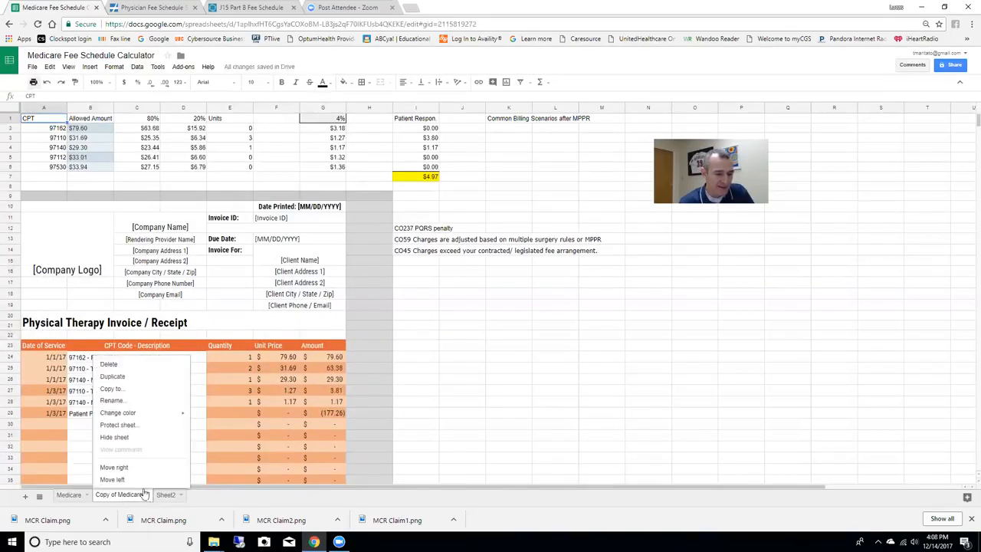
pyautogui.click(122, 401)
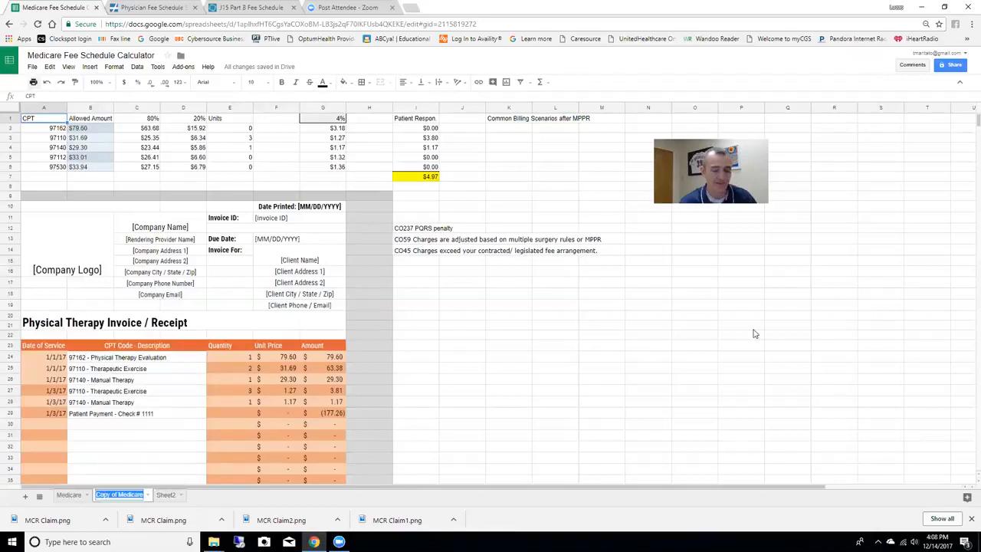
pyautogui.write('Smith, Ja')
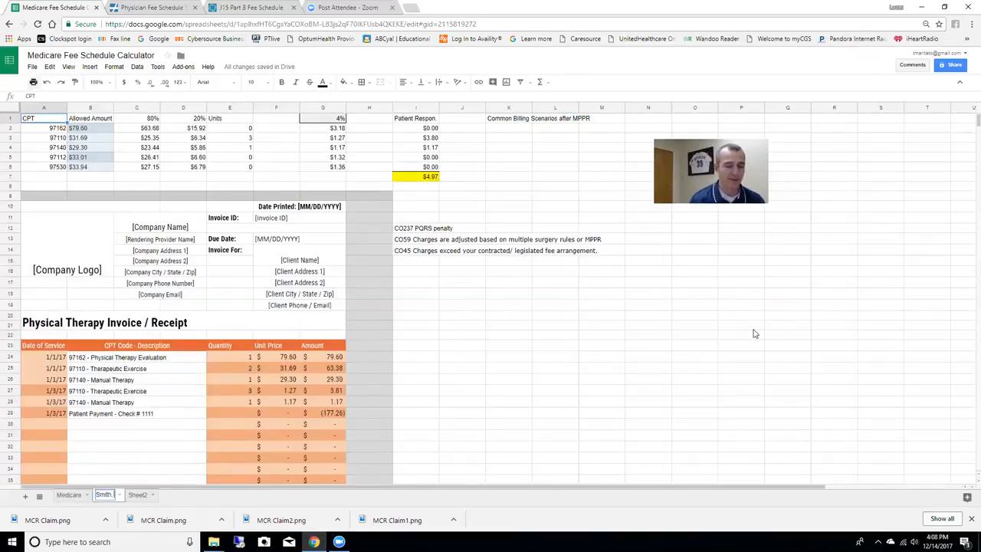
pyautogui.write('e')
pyautogui.press('Return')
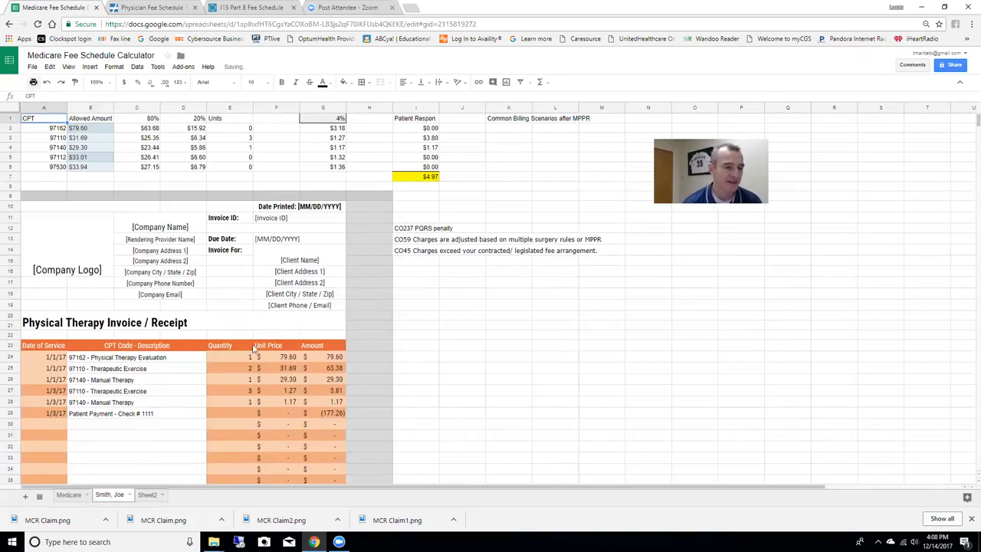
# - Enter the patient's full name as the client name under Invoice For
pyautogui.click(304, 263)
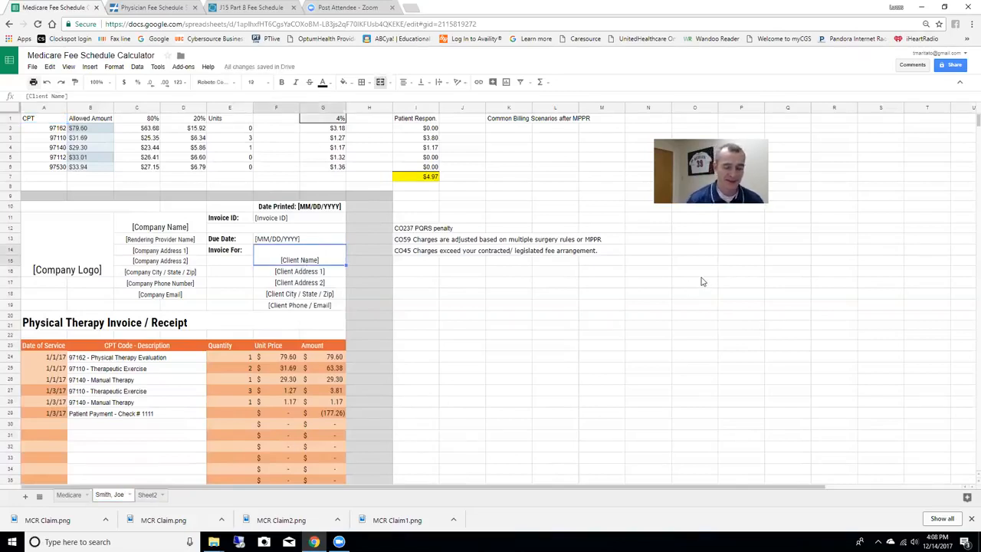
pyautogui.write('Joe Smit')
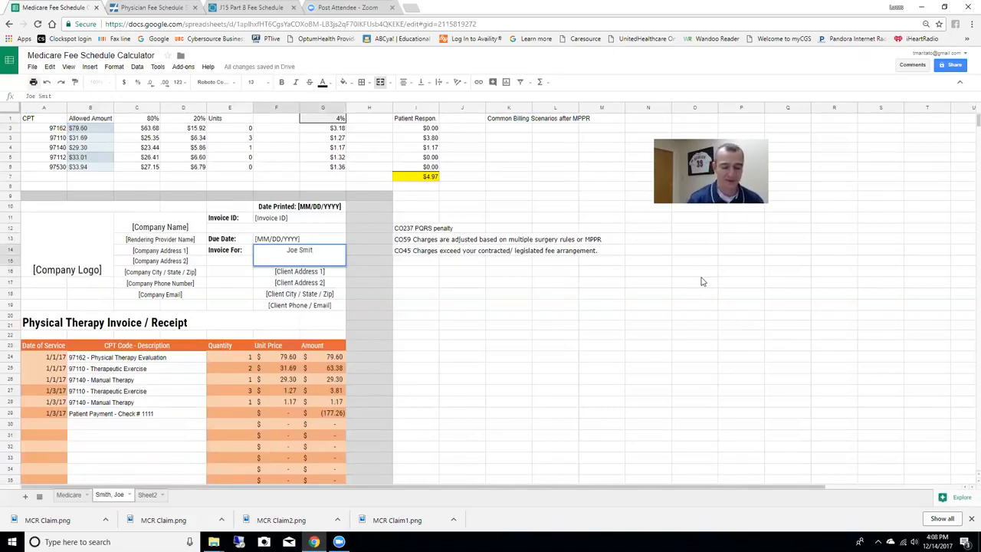
pyautogui.write('h')
pyautogui.press('Return')
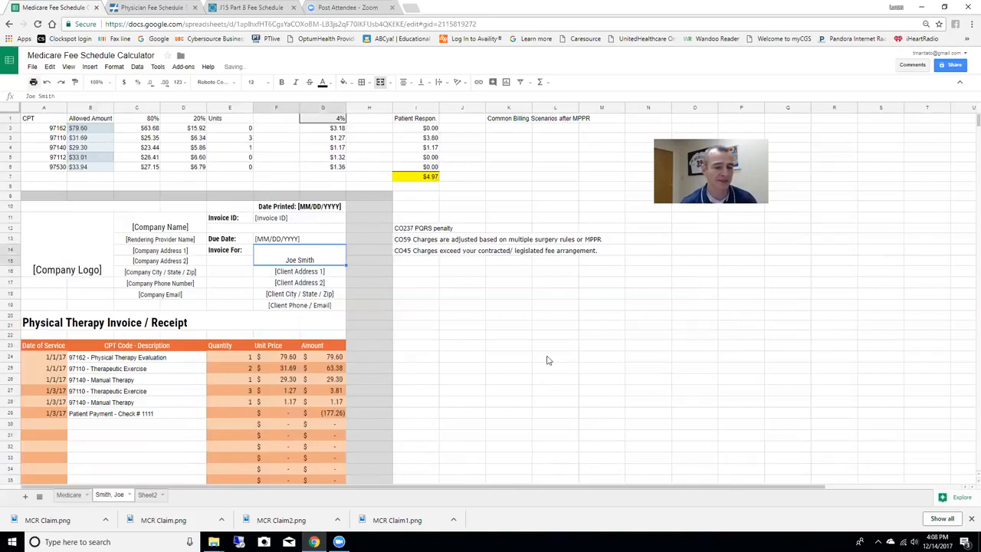
# - Duplicate the Medicare sheet and rename the copy with a second patient's last and first name
pyautogui.click(85, 497)
pyautogui.click(86, 496)
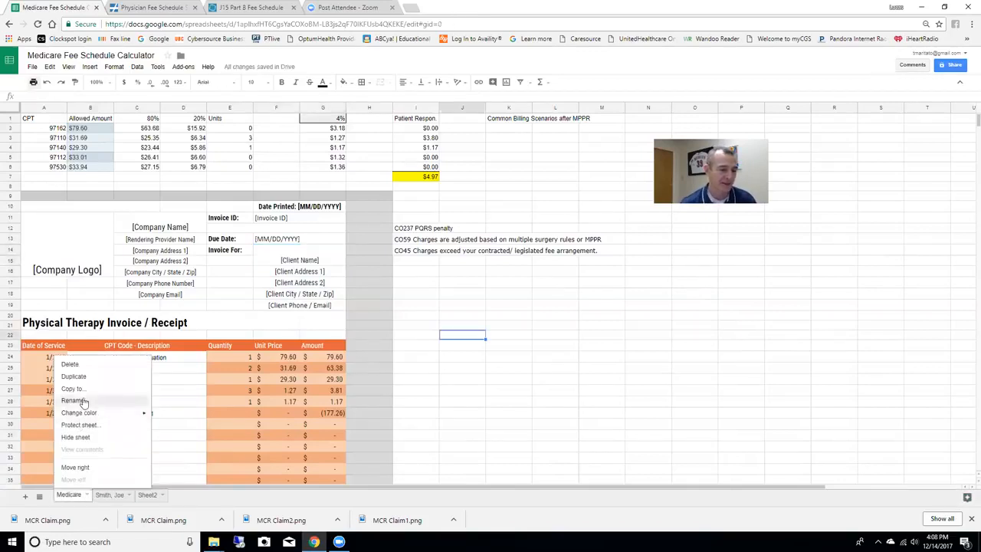
pyautogui.click(74, 376)
pyautogui.click(148, 496)
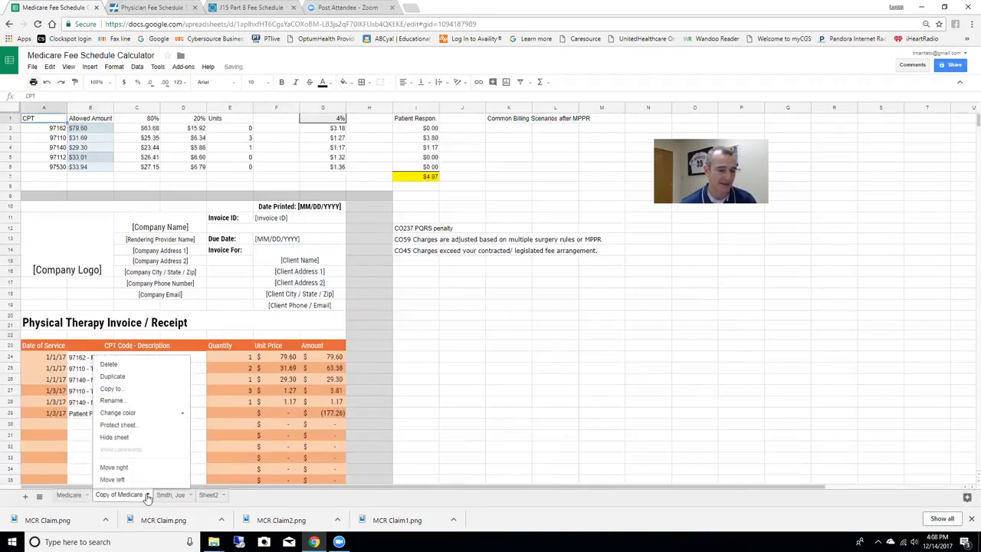
pyautogui.click(144, 400)
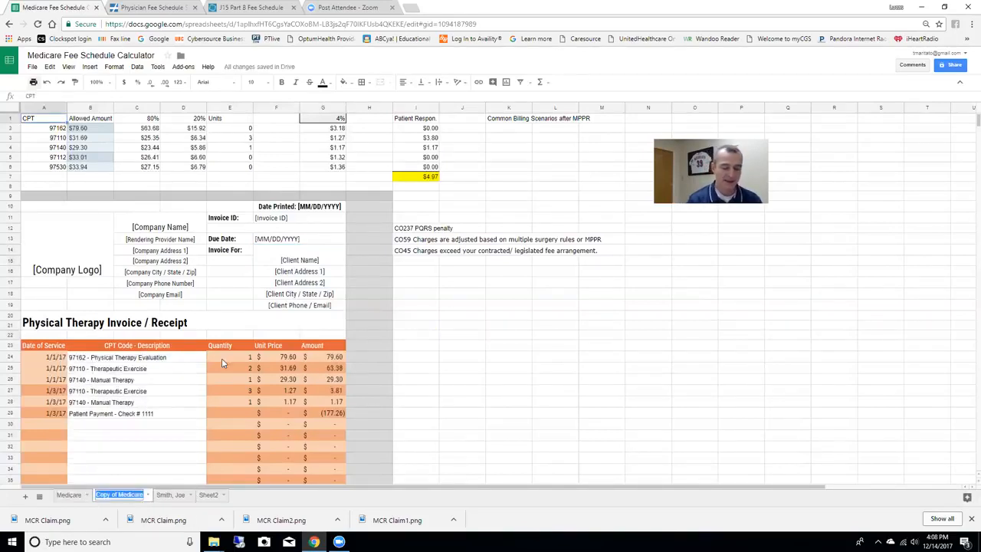
pyautogui.write('Doe, Ja')
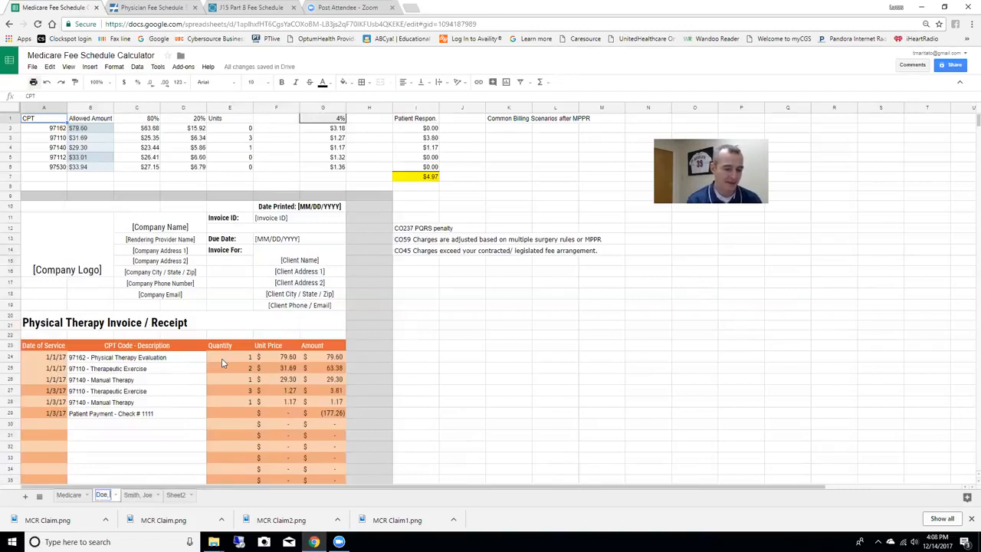
pyautogui.write('ne')
pyautogui.press('Return')
# - Duplicate the Medicare sheet again and rename the copy with a third patient's last and first name
pyautogui.click(75, 495)
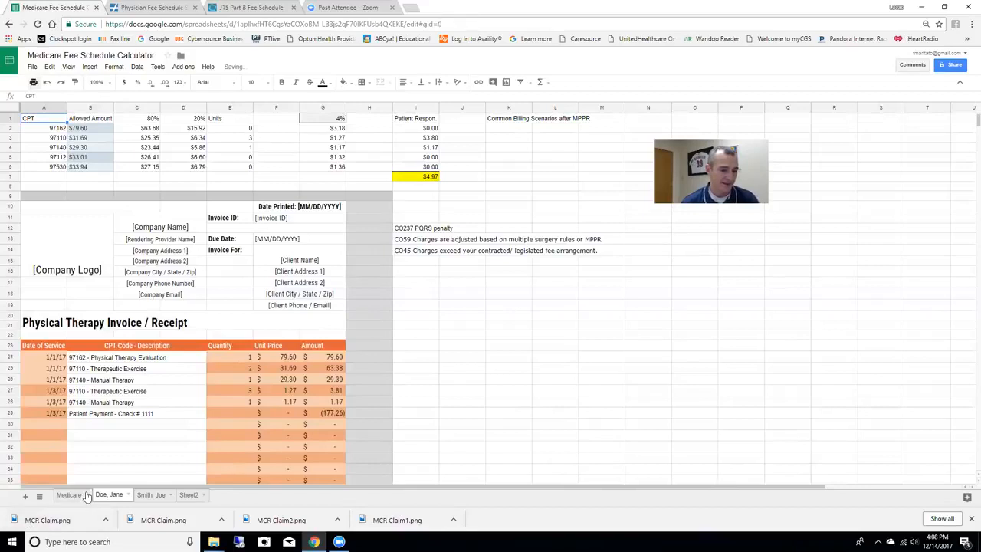
pyautogui.click(86, 495)
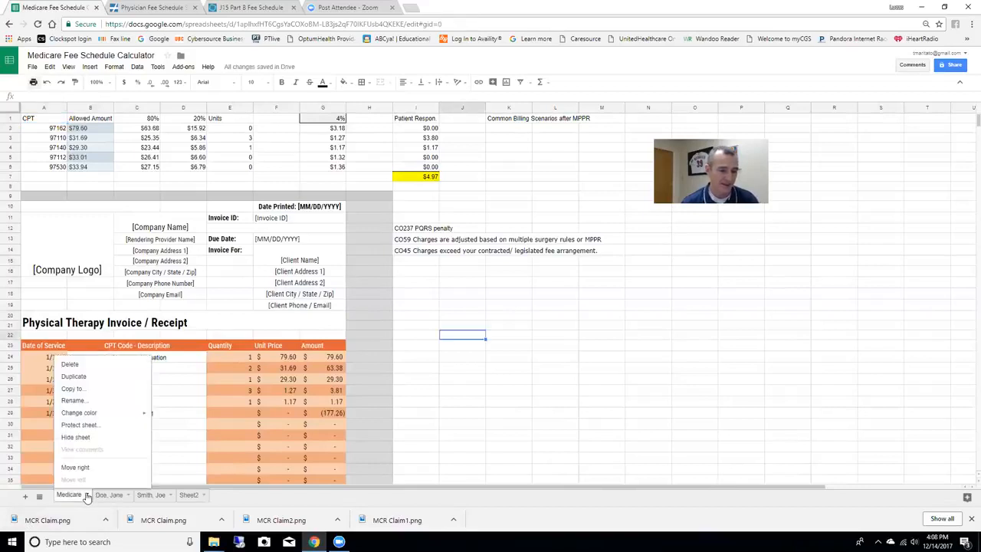
pyautogui.click(74, 376)
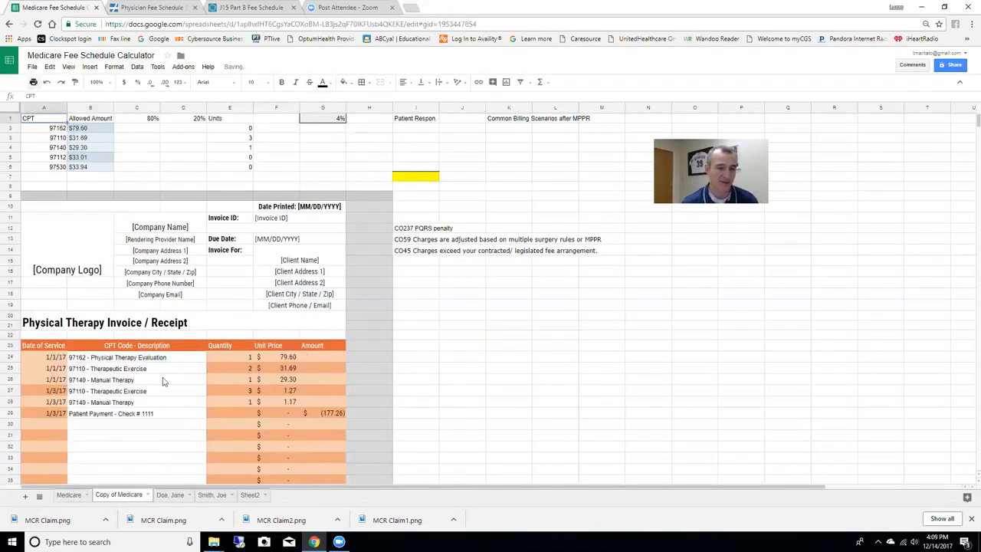
pyautogui.click(147, 495)
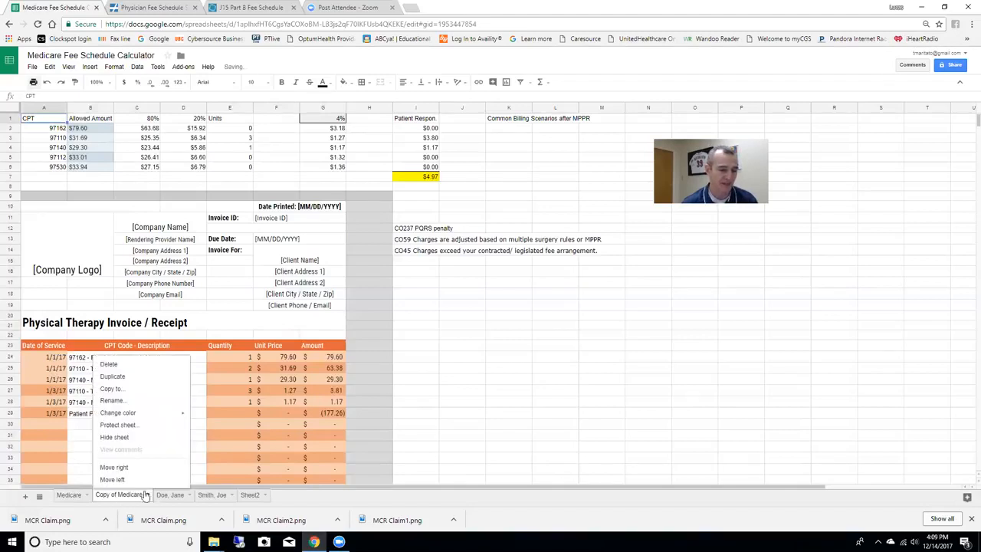
pyautogui.click(113, 401)
pyautogui.write('Bob')
pyautogui.press('BackSpace')
pyautogui.press('BackSpace')
pyautogui.press('BackSpace')
pyautogui.write('Jones, Bobby')
pyautogui.press('Return')
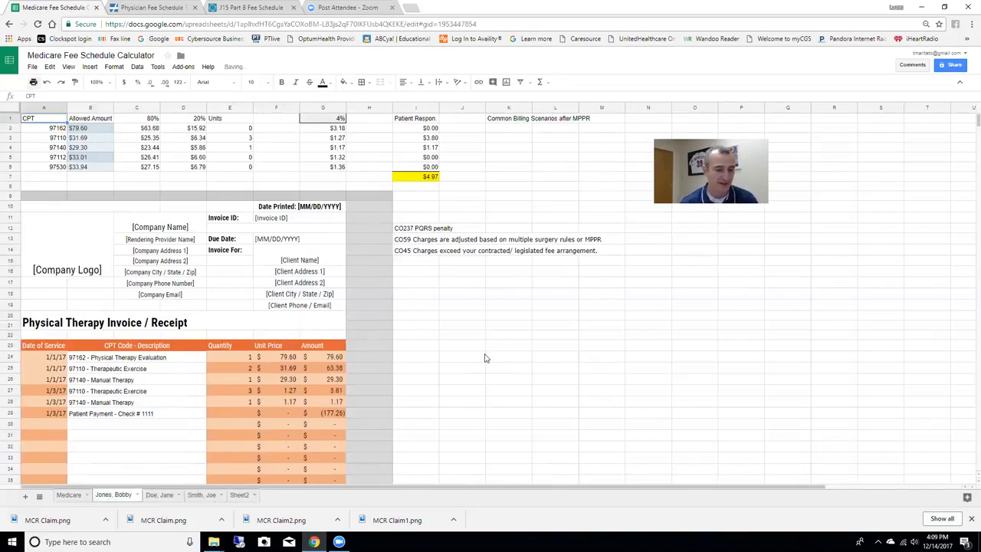
# - Move the third patient's sheet between the other two patient sheets to keep them alphabetical, and delete the blank Sheet2
pyautogui.moveTo(119, 497); pyautogui.dragTo(165, 494)
pyautogui.rightClick(247, 499)
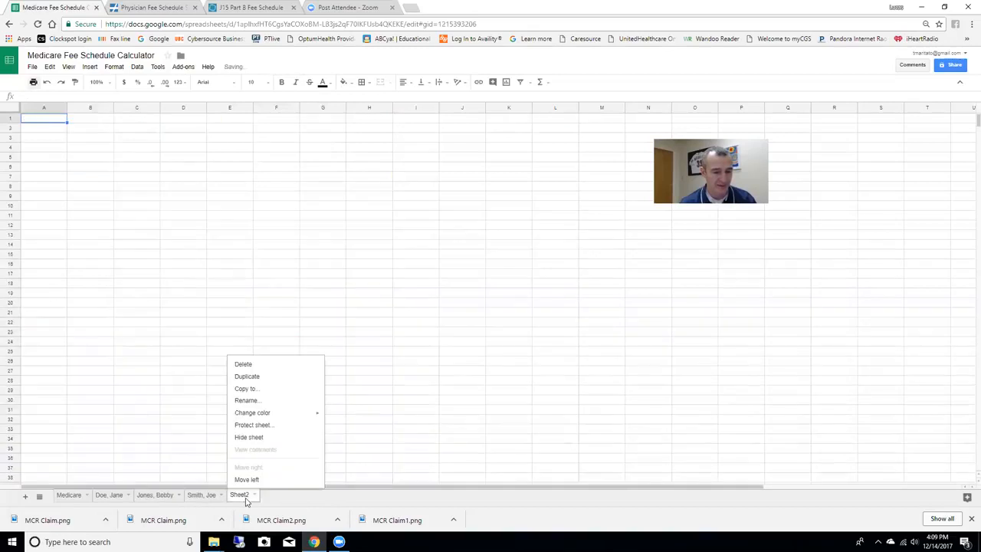
pyautogui.click(260, 365)
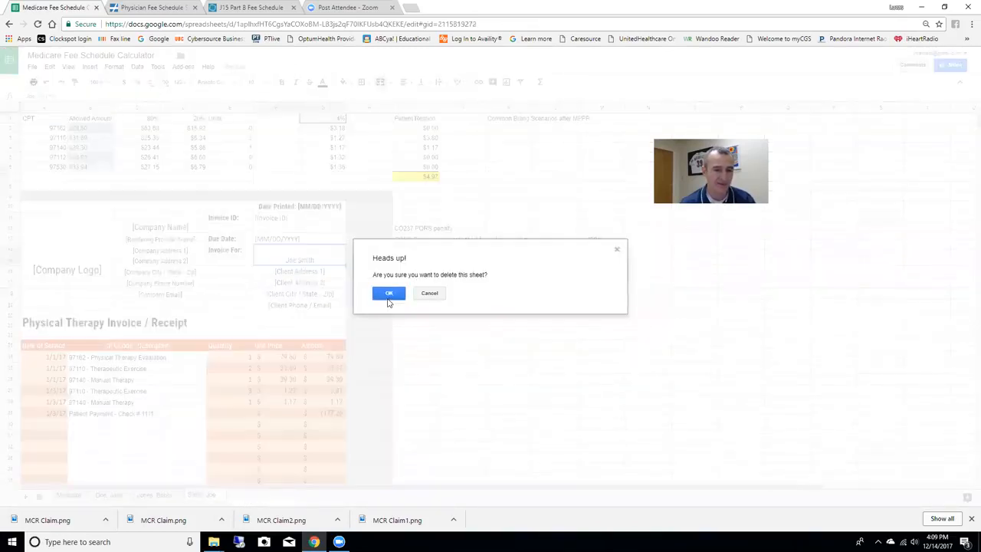
pyautogui.click(389, 296)
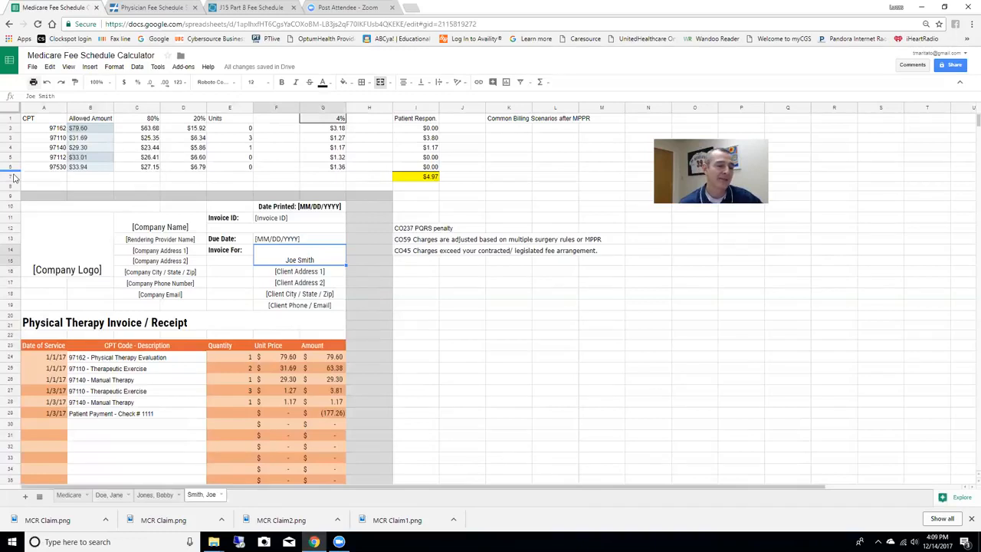
# - Review the first patient's sheet from the 4% calculator column to the invoice's amount due
pyautogui.click(338, 120)
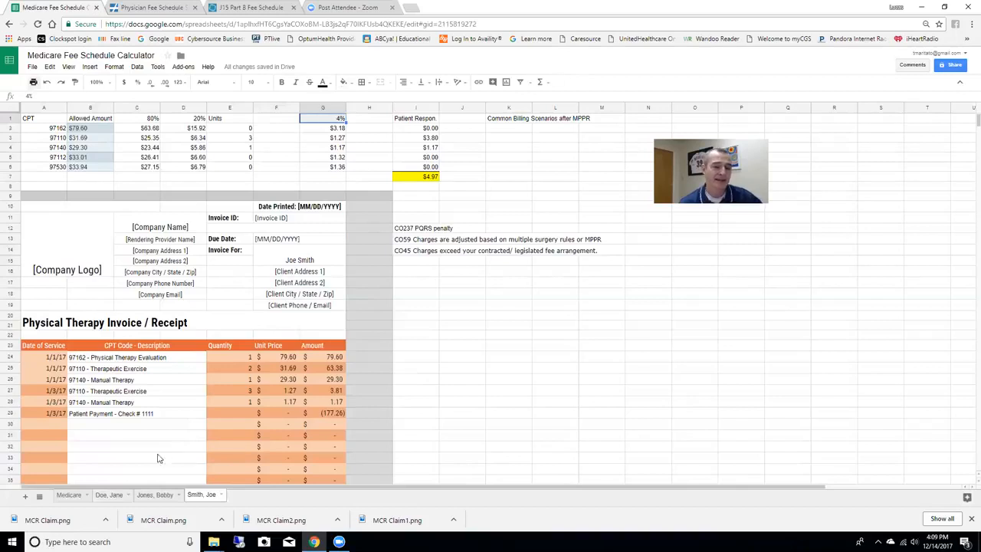
pyautogui.click(422, 287)
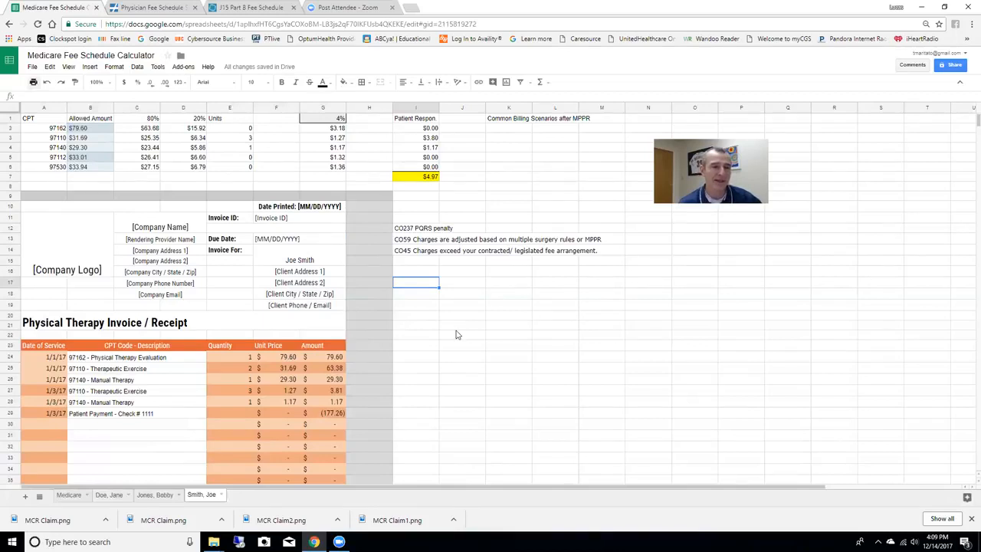
pyautogui.scroll(-5, 456, 335)
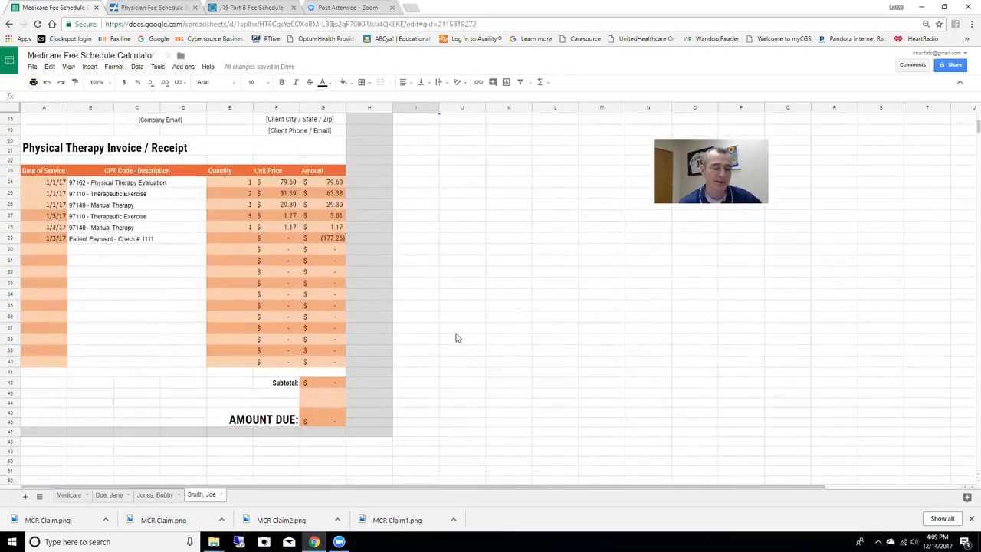
pyautogui.scroll(5, 456, 337)
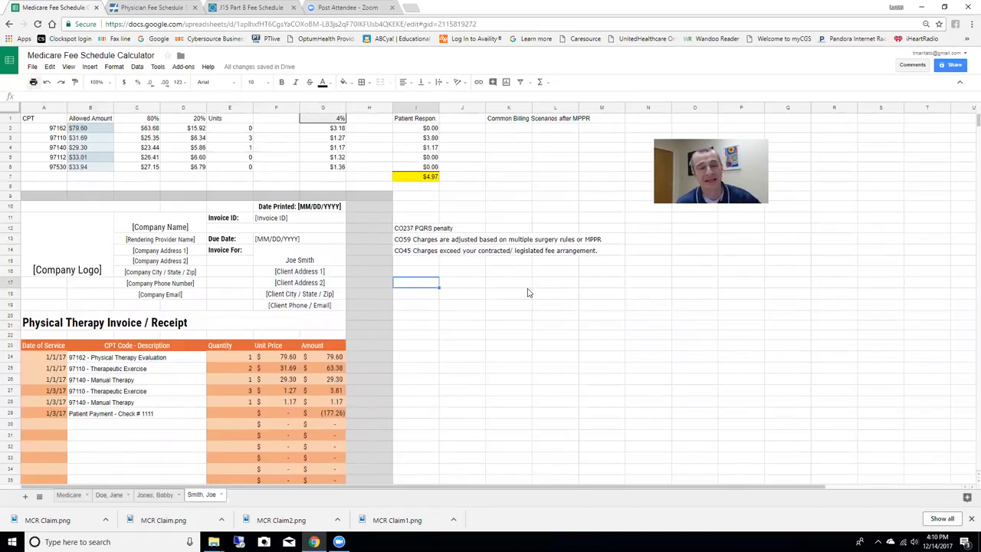
# - Switch to the CMS Physician Fee Schedule search results and dismiss the session expiry prompt without extending the session
pyautogui.hotkey('ctrl', 'Tab')
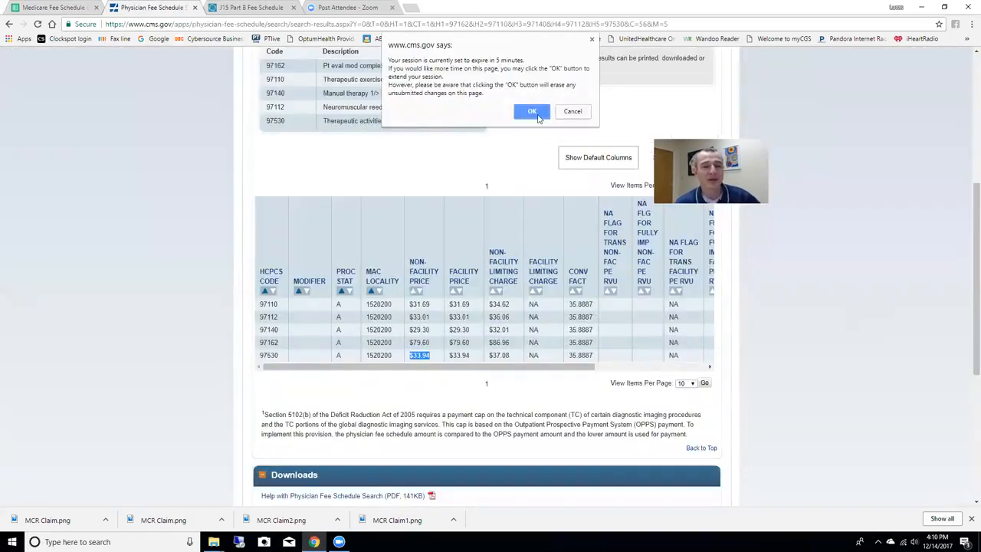
pyautogui.click(592, 39)
pyautogui.click(896, 460)
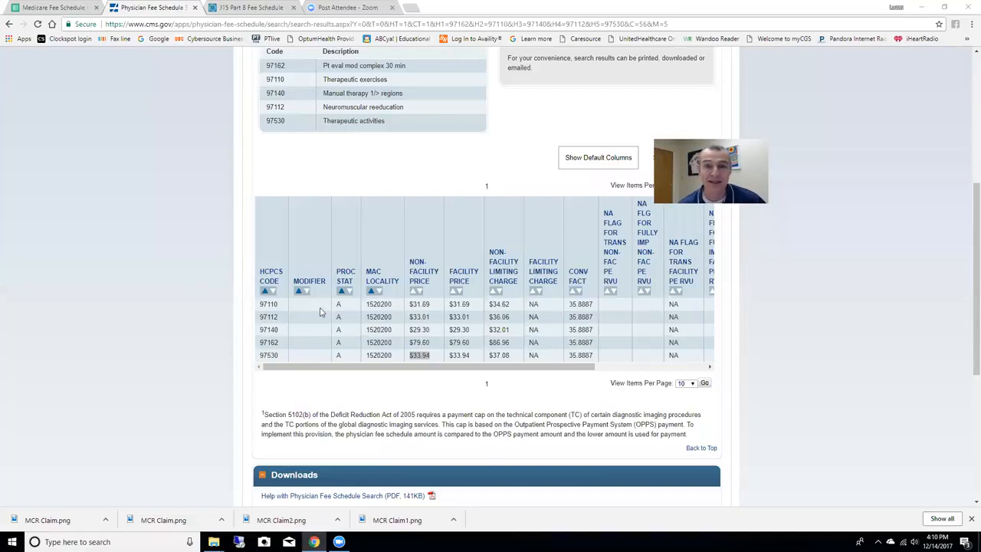